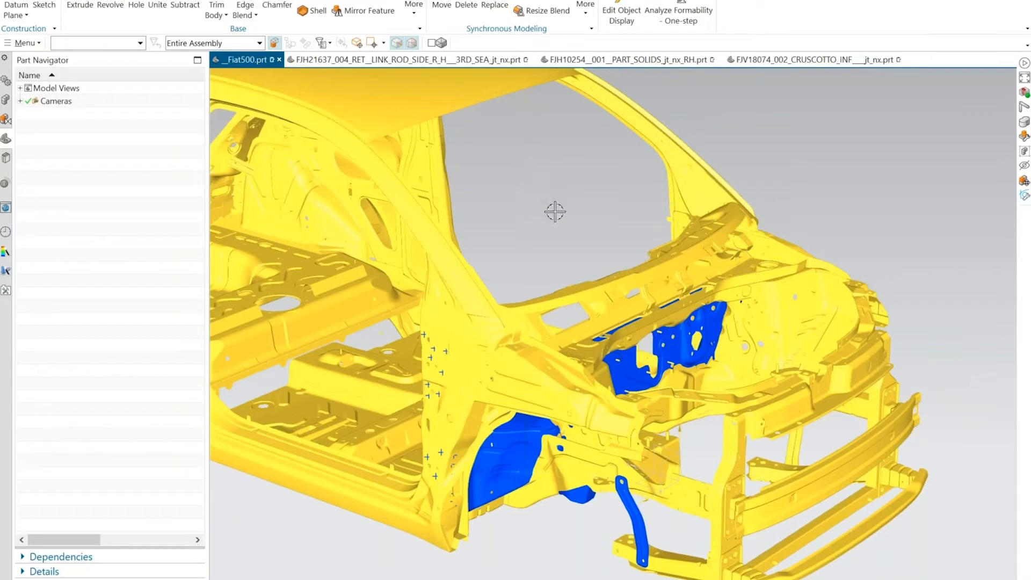
# Examine the blue-highlighted dashboard and link rod parts in the front structure of the Fiat500 body assembly.
pyautogui.moveTo(869, 200)
pyautogui.mouseDown(button='middle')
pyautogui.moveTo(874, 189)
pyautogui.moveTo(946, 182)
pyautogui.moveTo(944, 218)
pyautogui.moveTo(923, 233)
pyautogui.moveTo(886, 203)
pyautogui.mouseUp(button='middle')
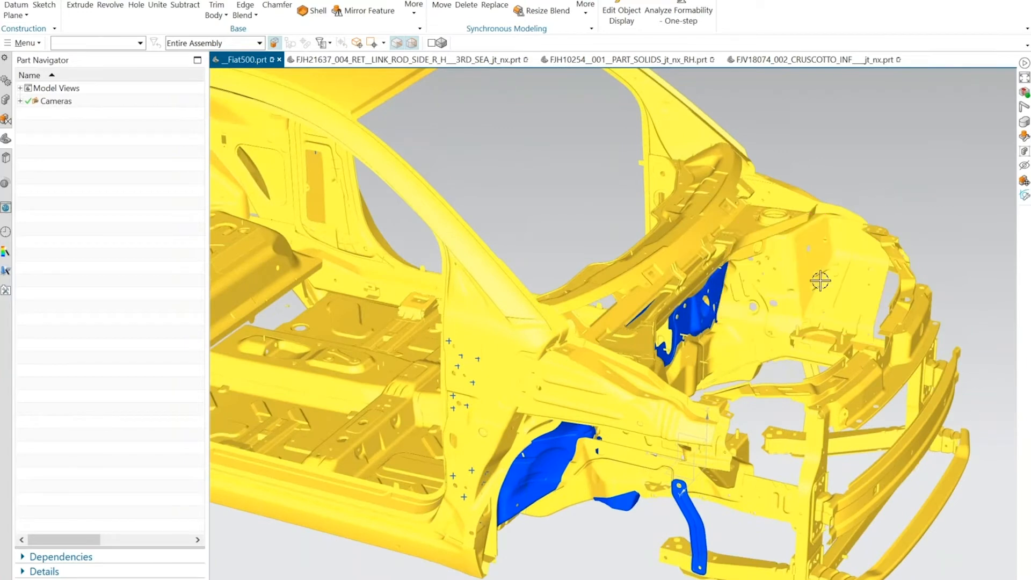
pyautogui.moveTo(820, 280); pyautogui.dragTo(790, 324, button='middle')
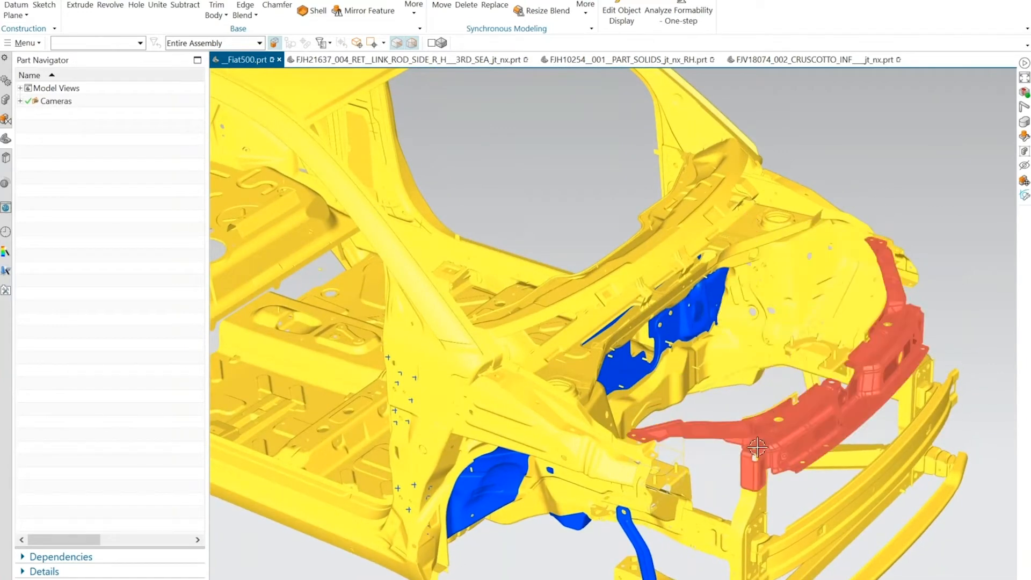
pyautogui.moveTo(743, 494); pyautogui.dragTo(709, 494, button='middle')
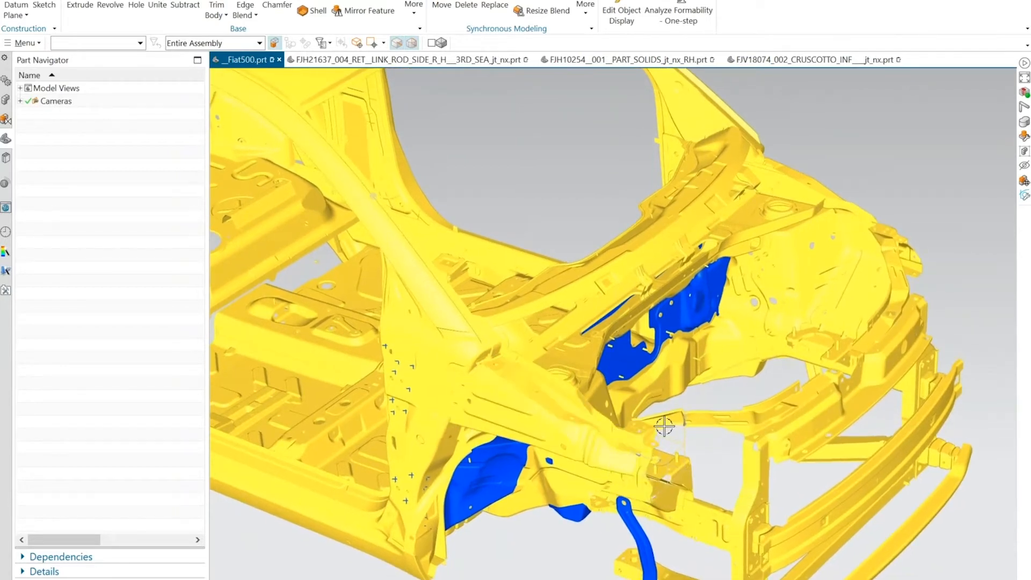
pyautogui.moveTo(741, 411); pyautogui.dragTo(743, 385, button='middle')
pyautogui.moveTo(956, 187); pyautogui.dragTo(677, 281, button='middle')
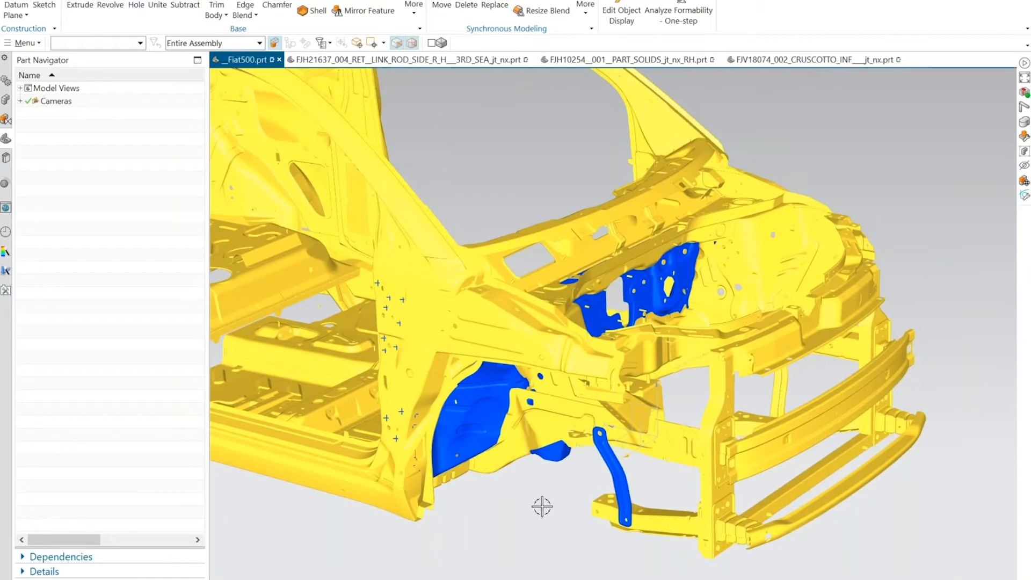
pyautogui.moveTo(542, 506); pyautogui.dragTo(641, 465, button='middle')
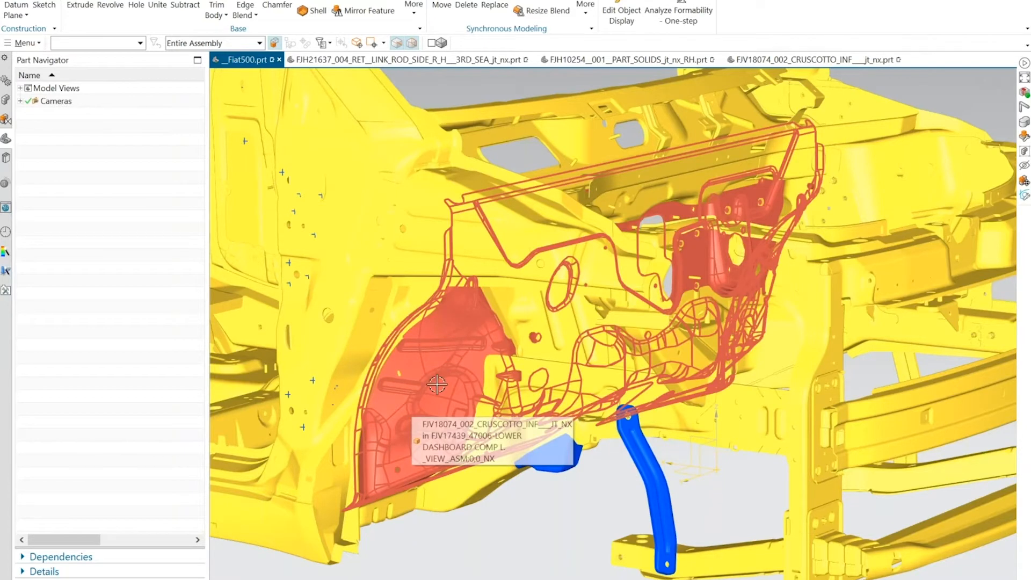
pyautogui.moveTo(437, 384); pyautogui.dragTo(488, 390, button='middle')
pyautogui.click(397, 411)
pyautogui.moveTo(300, 360); pyautogui.dragTo(317, 359, button='middle')
pyautogui.click(134, 319)
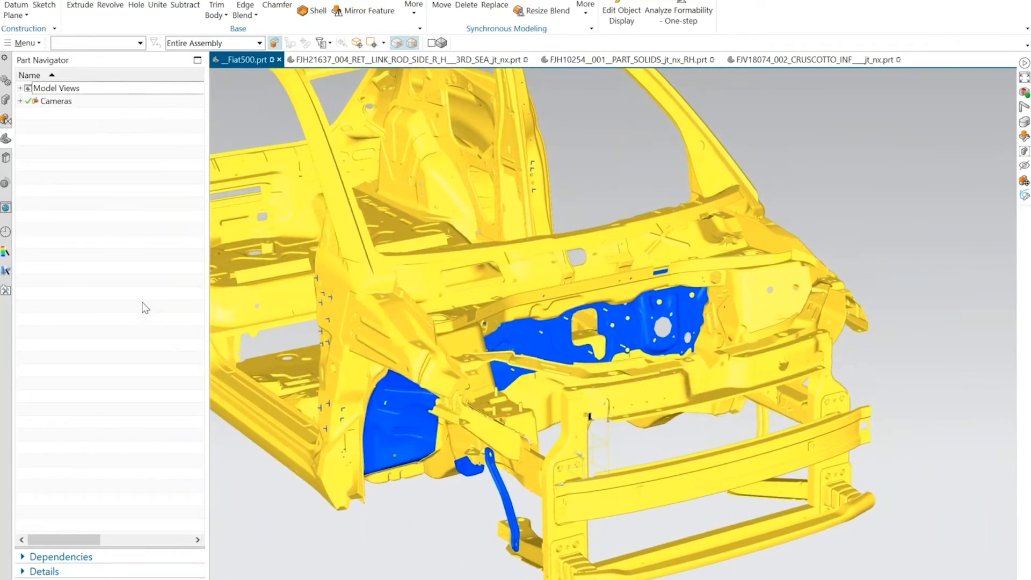
pyautogui.moveTo(318, 208); pyautogui.dragTo(338, 200, button='middle')
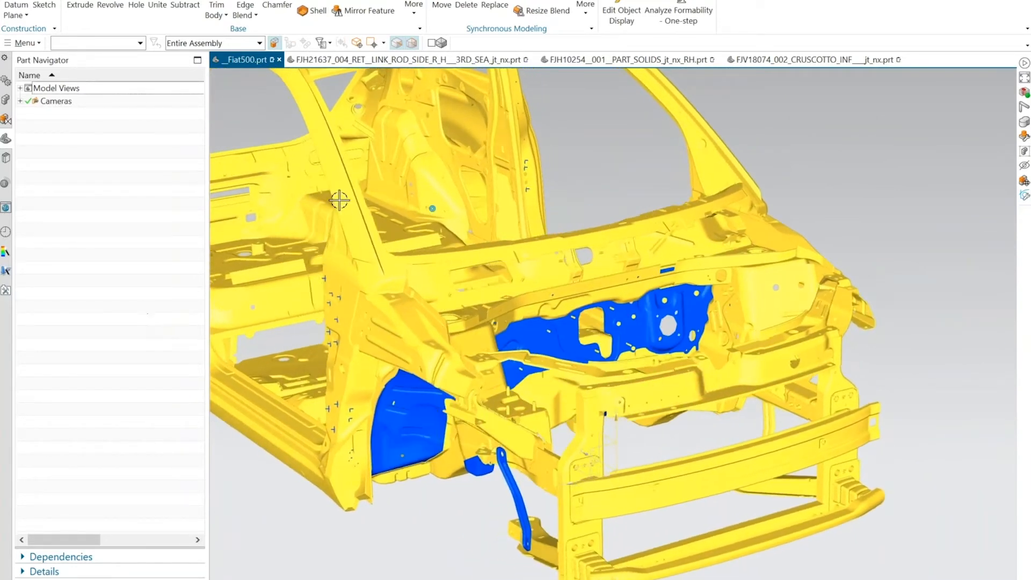
# Start Analyze Formability - One-step in the FJH21637_004 link rod part and select its upper tangent faces as the unform region.
pyautogui.click(340, 60)
pyautogui.moveTo(529, 193); pyautogui.dragTo(460, 262, button='middle')
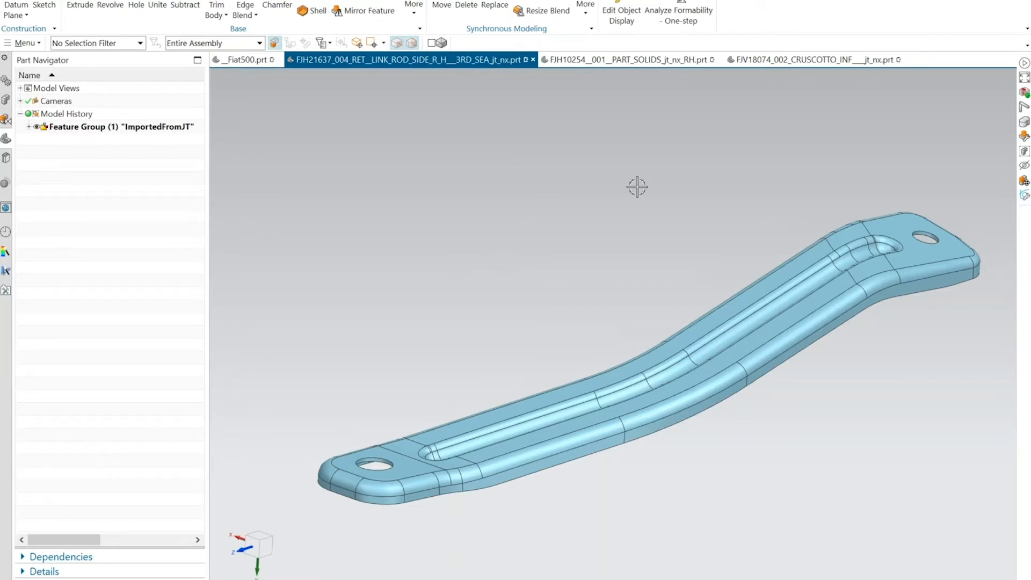
pyautogui.click(680, 7)
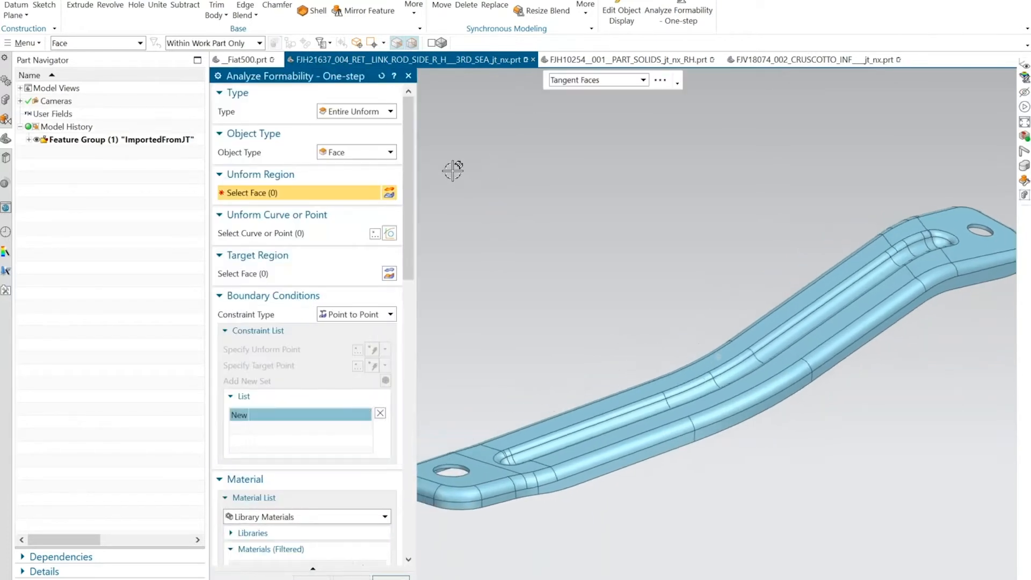
pyautogui.scroll(2, 488, 408)
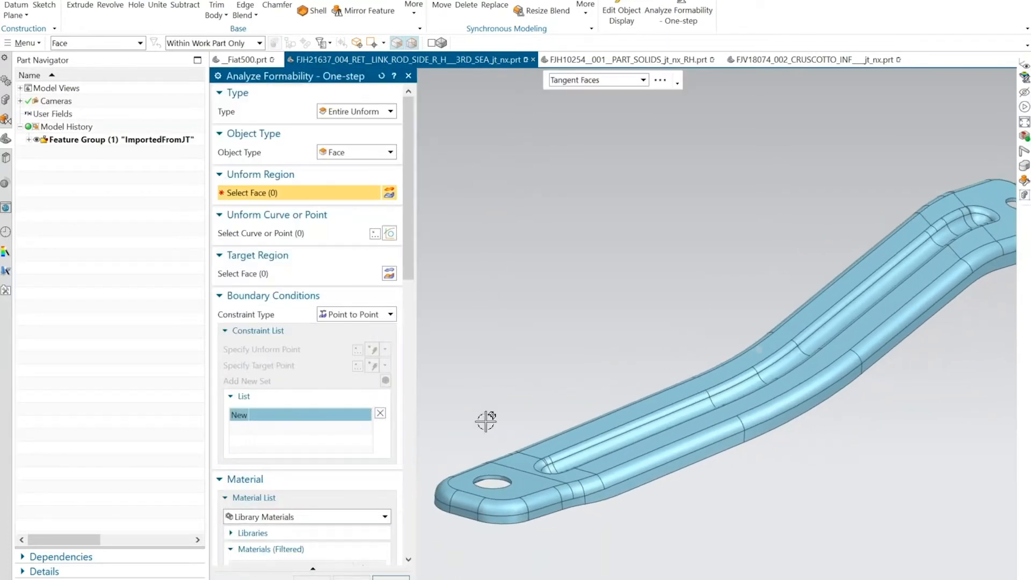
pyautogui.click(524, 485)
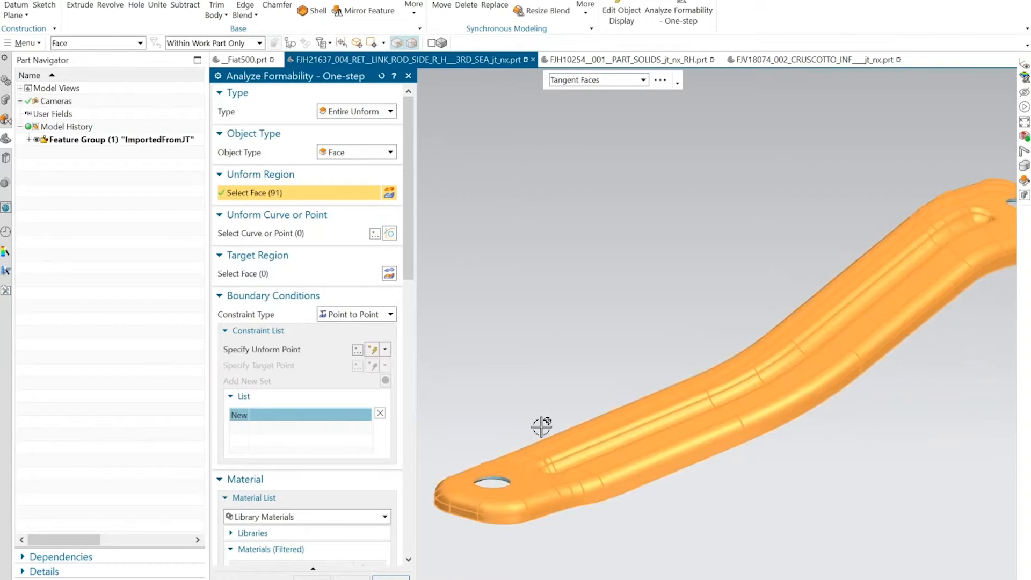
pyautogui.moveTo(543, 426); pyautogui.dragTo(684, 182, button='middle')
pyautogui.moveTo(873, 186); pyautogui.dragTo(525, 193, button='middle')
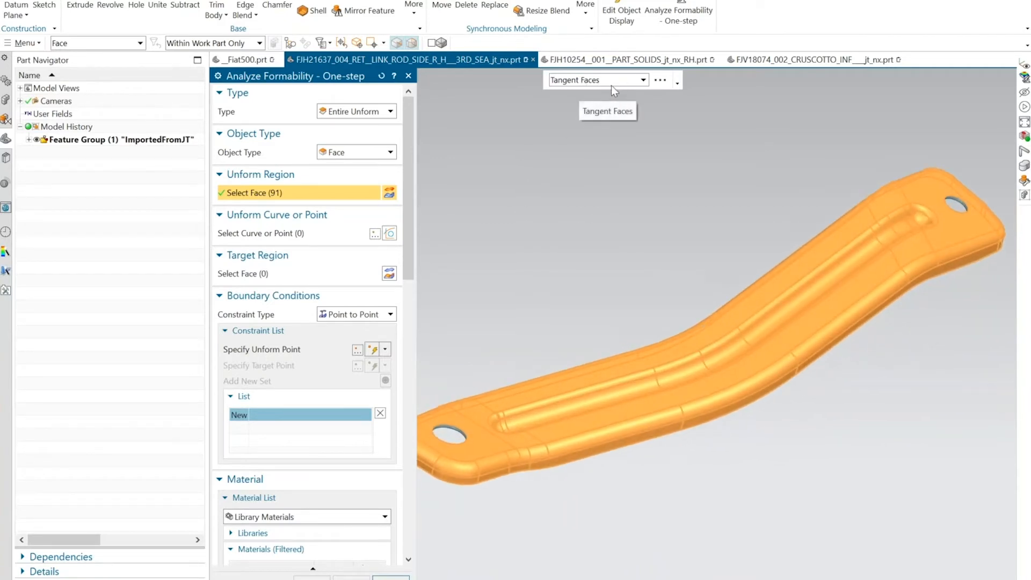
pyautogui.moveTo(575, 91); pyautogui.dragTo(566, 349, button='middle')
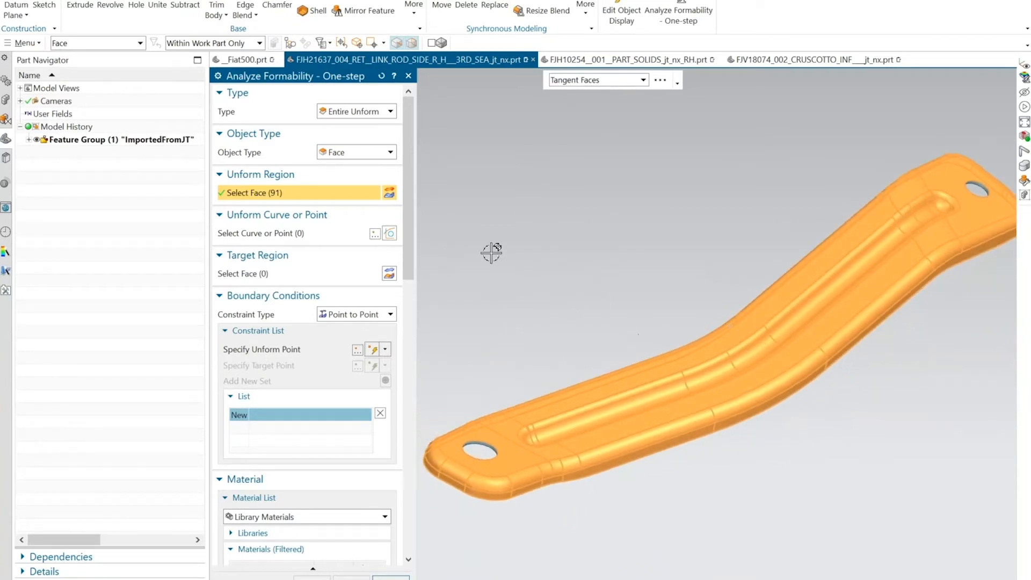
pyautogui.moveTo(491, 253); pyautogui.dragTo(475, 253, button='middle')
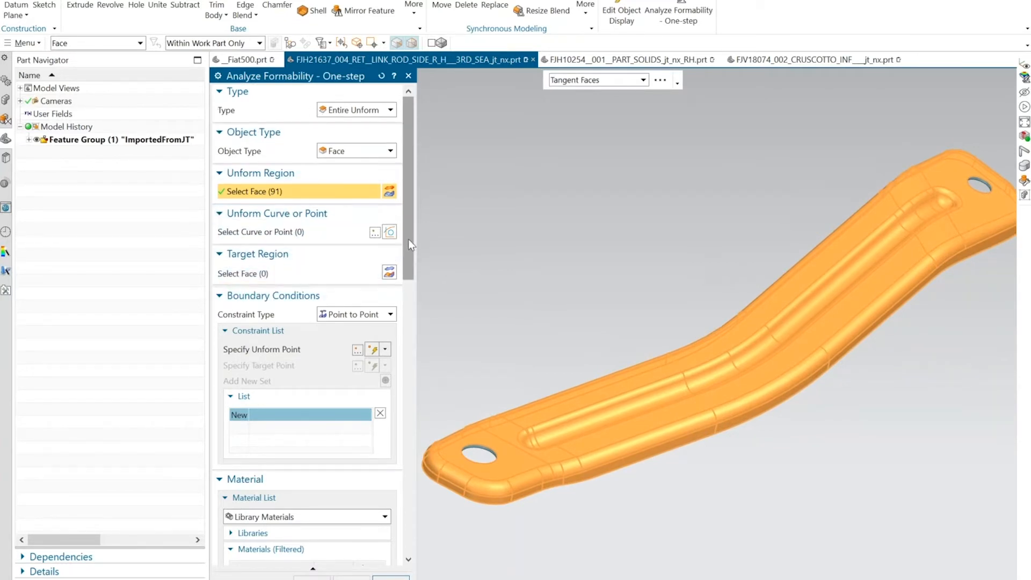
# Define a Curve to Curve constraint with the five outer edges of the flat end face around the near hole as unform curves.
pyautogui.moveTo(408, 239); pyautogui.dragTo(409, 292)
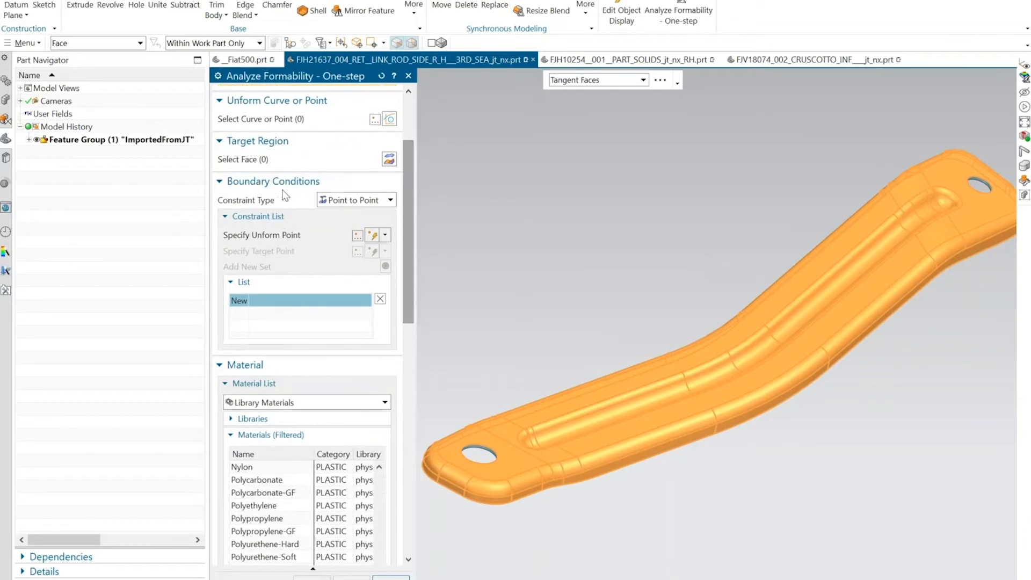
pyautogui.click(356, 200)
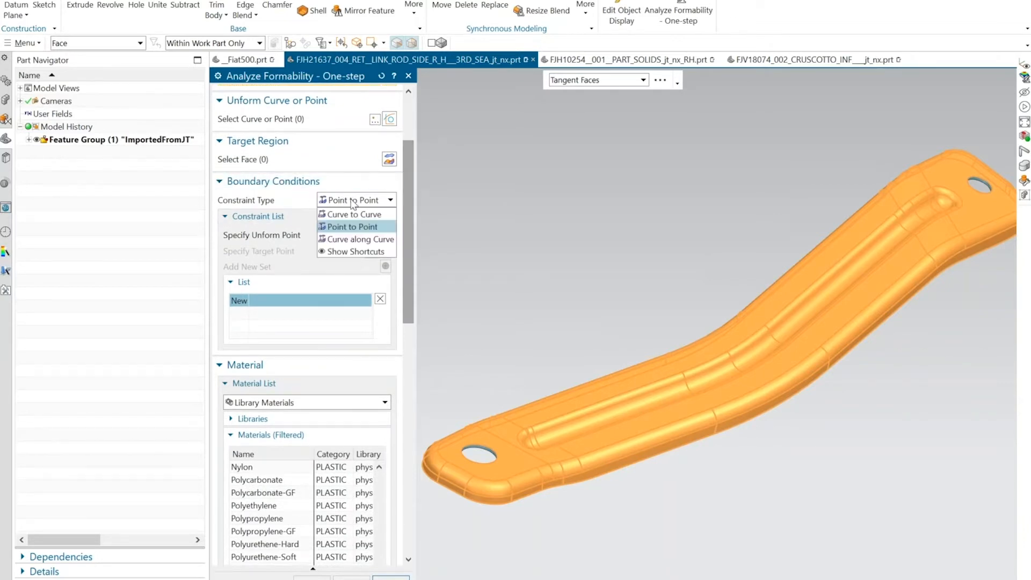
pyautogui.click(352, 213)
pyautogui.scroll(10, 425, 239)
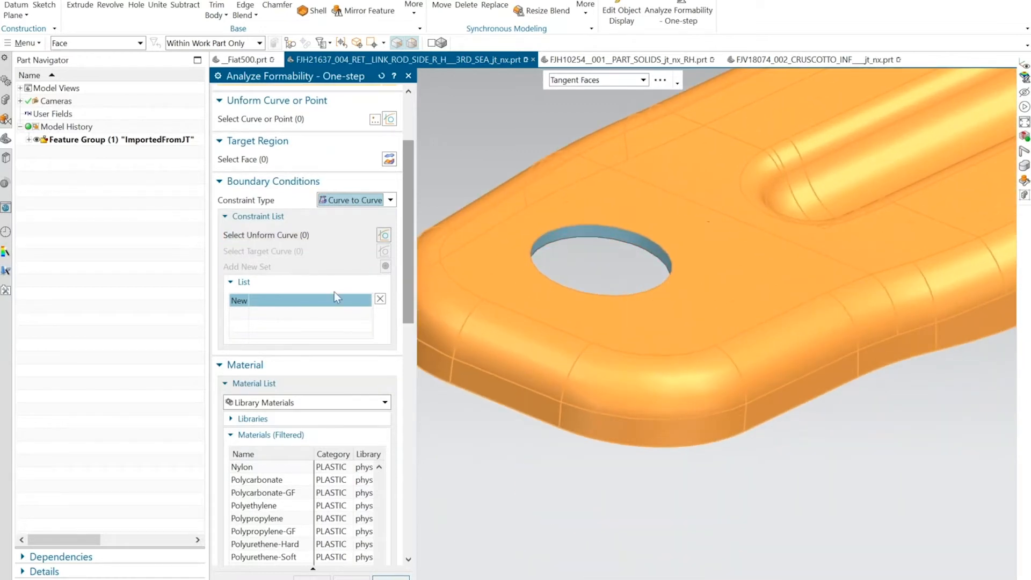
pyautogui.click(289, 236)
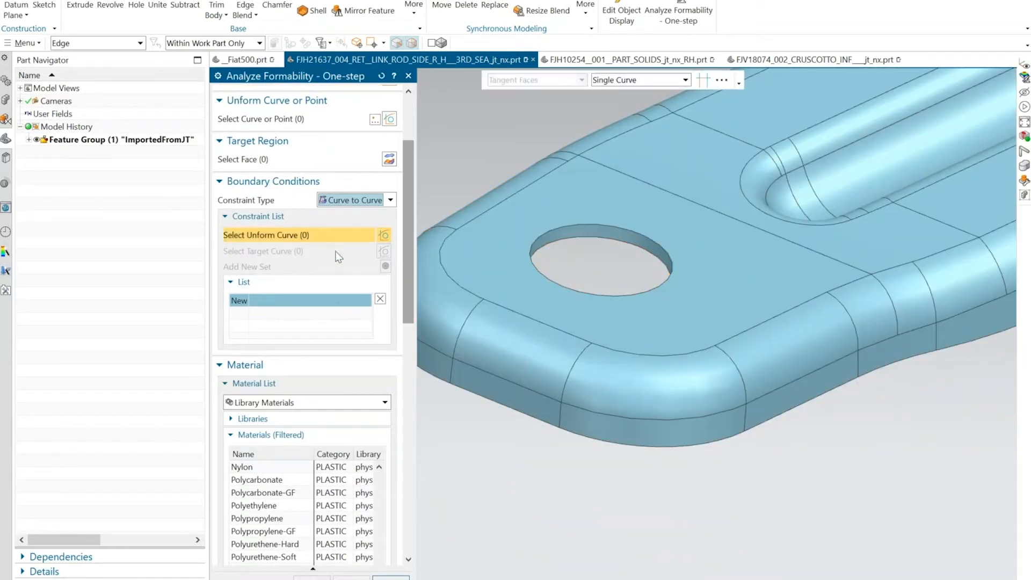
pyautogui.click(760, 324)
pyautogui.click(691, 350)
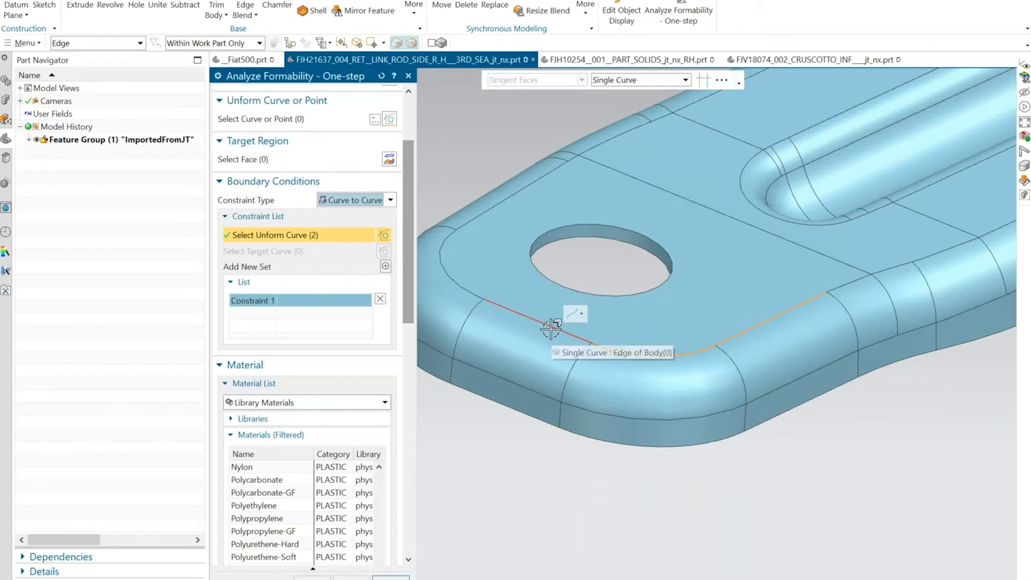
pyautogui.click(551, 328)
pyautogui.click(467, 282)
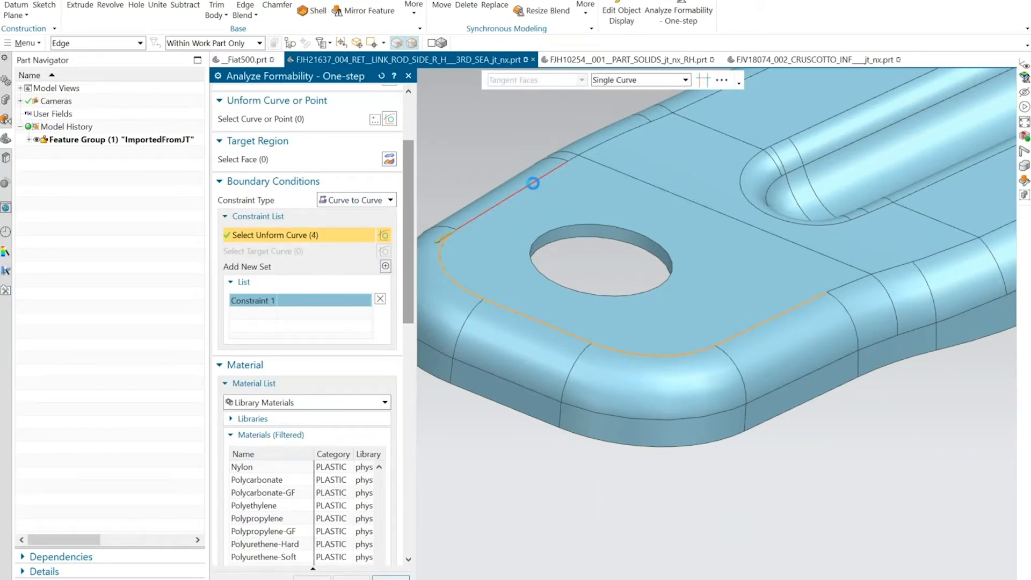
pyautogui.click(552, 170)
pyautogui.scroll(-3, 427, 237)
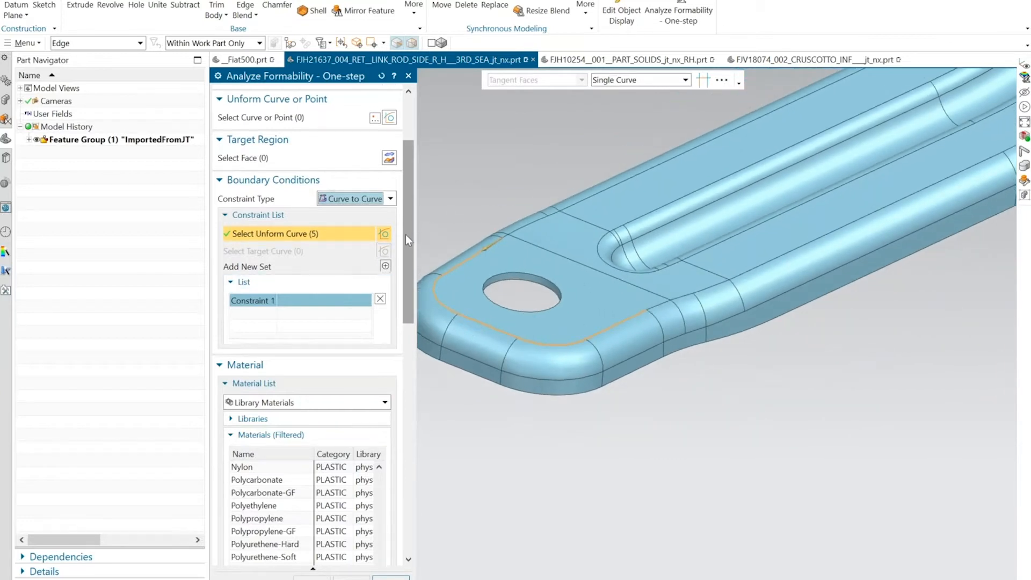
# Specify the draw direction normal to the flat end face around the near hole.
pyautogui.moveTo(405, 234); pyautogui.dragTo(408, 311)
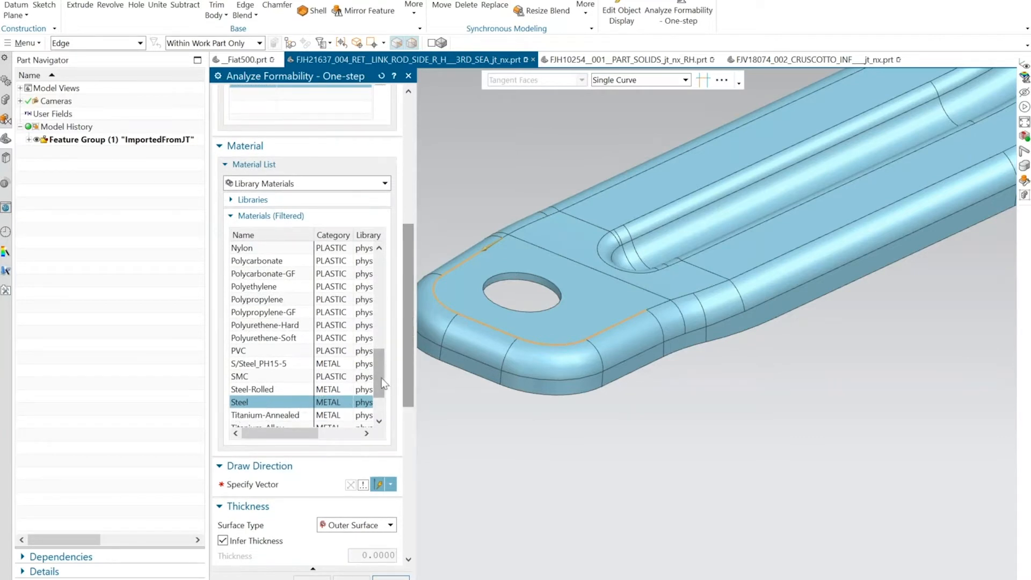
pyautogui.moveTo(381, 378)
pyautogui.mouseDown()
pyautogui.moveTo(368, 277)
pyautogui.moveTo(390, 402)
pyautogui.moveTo(388, 339)
pyautogui.moveTo(388, 384)
pyautogui.mouseUp()
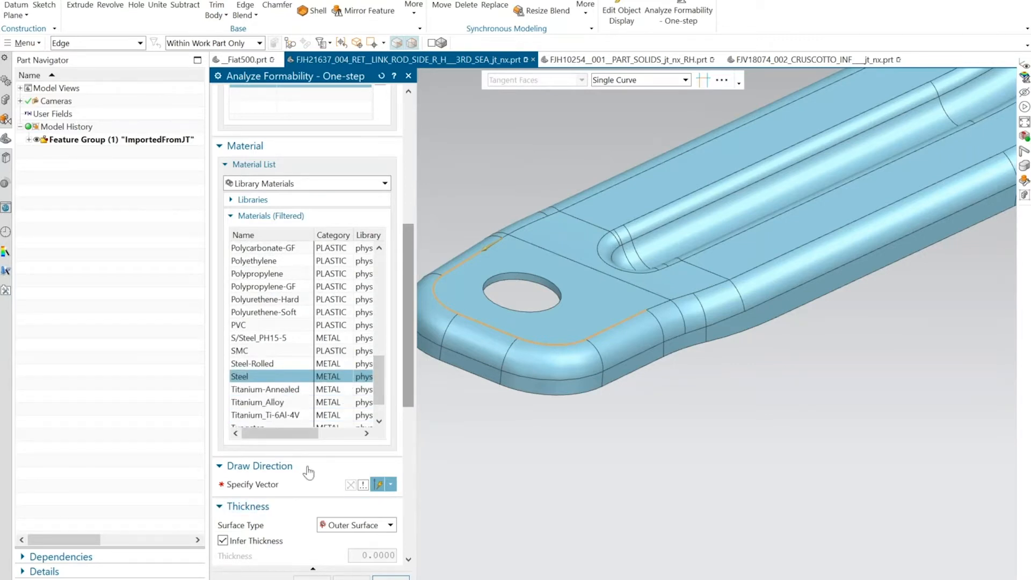
pyautogui.moveTo(435, 374); pyautogui.dragTo(413, 396, button='middle')
pyautogui.click(262, 483)
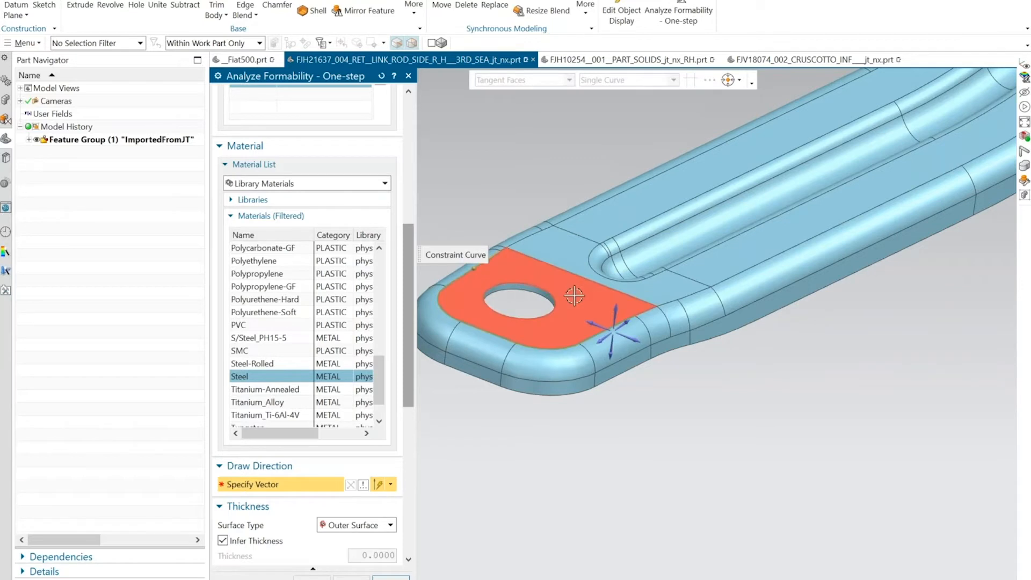
pyautogui.moveTo(573, 298); pyautogui.dragTo(568, 324, button='middle')
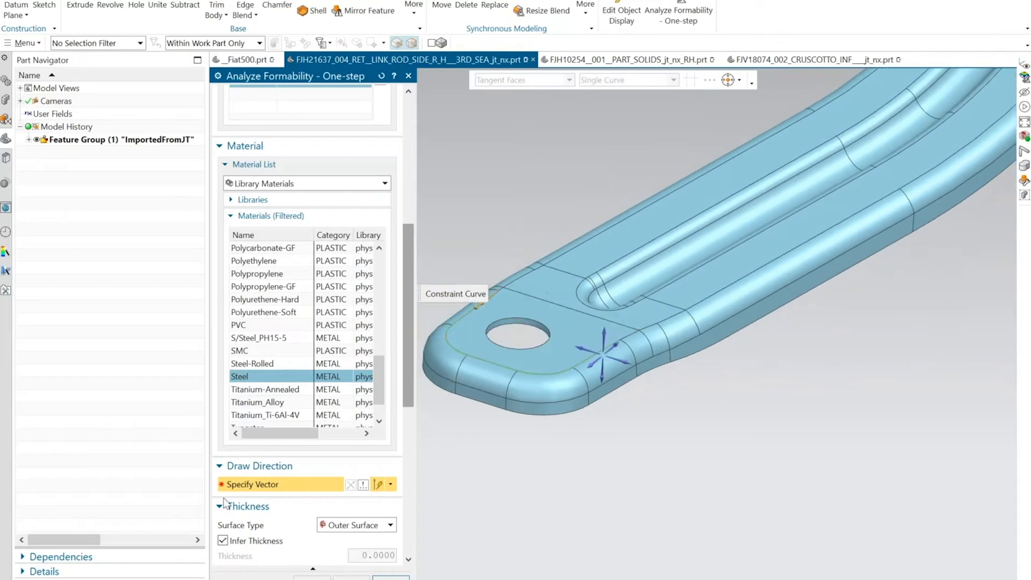
pyautogui.click(549, 353)
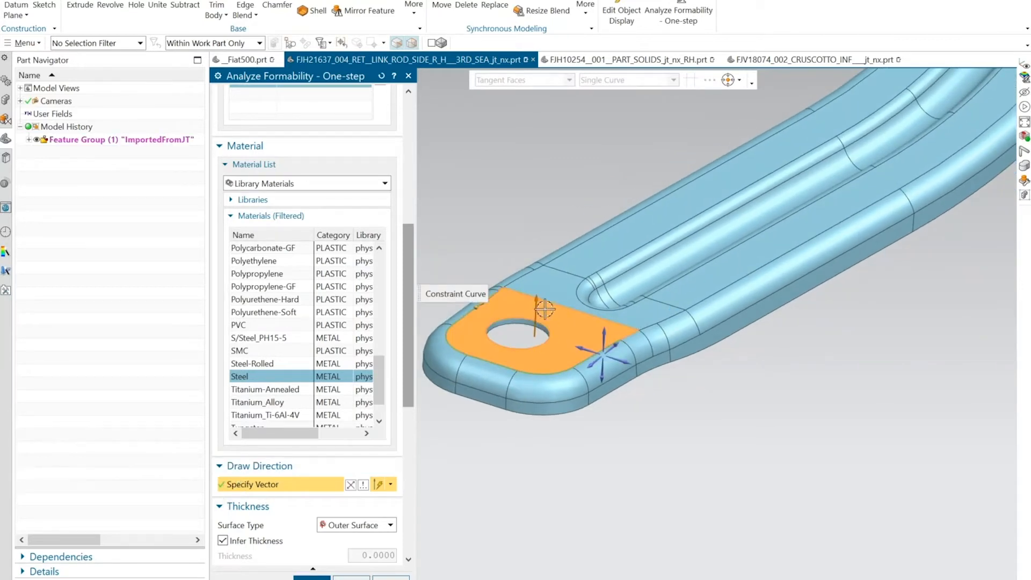
# Keep the thickness surface type as Outer Surface and generate the analysis mesh on the link rod.
pyautogui.moveTo(407, 328); pyautogui.dragTo(413, 445)
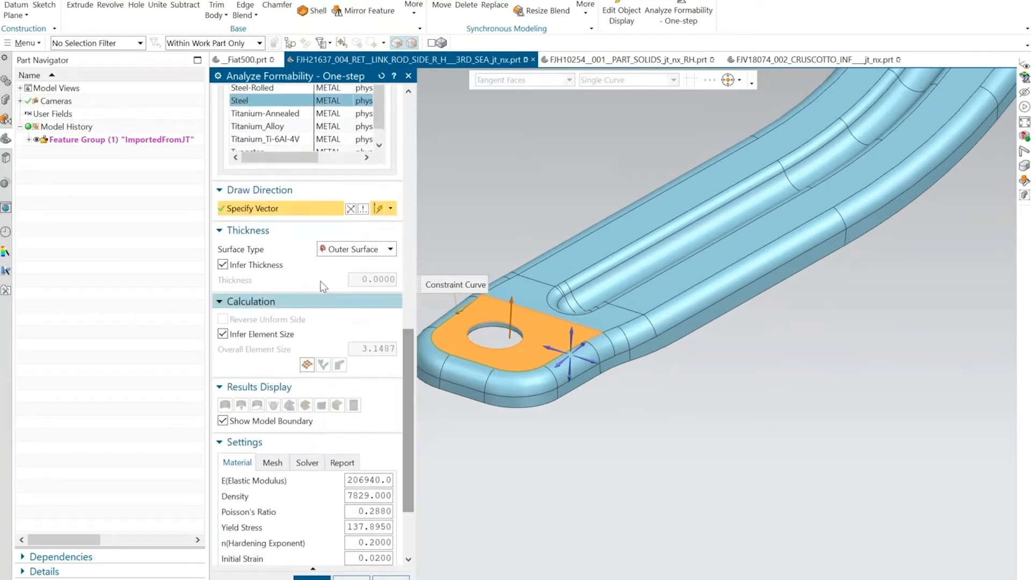
pyautogui.click(345, 250)
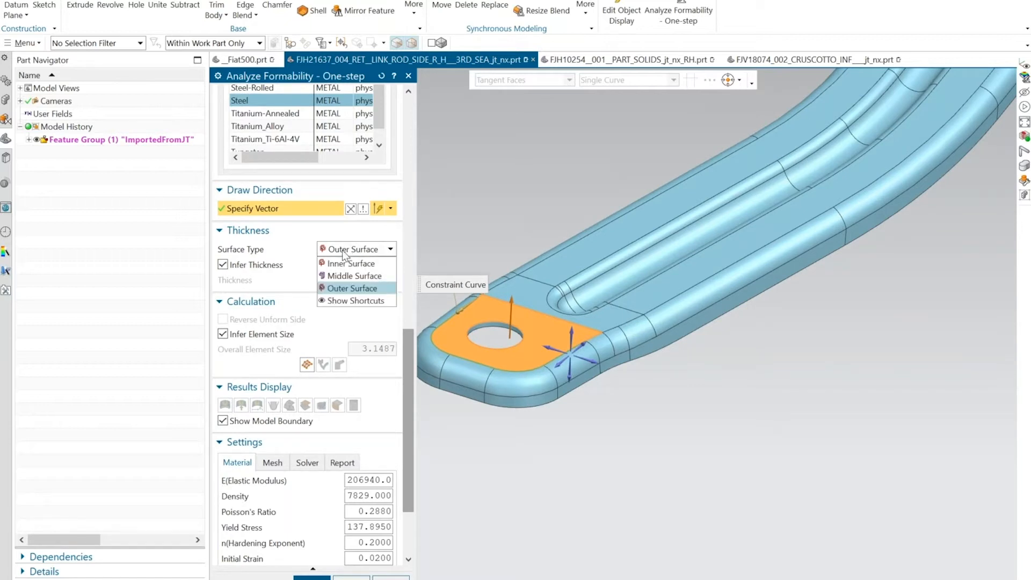
pyautogui.click(350, 252)
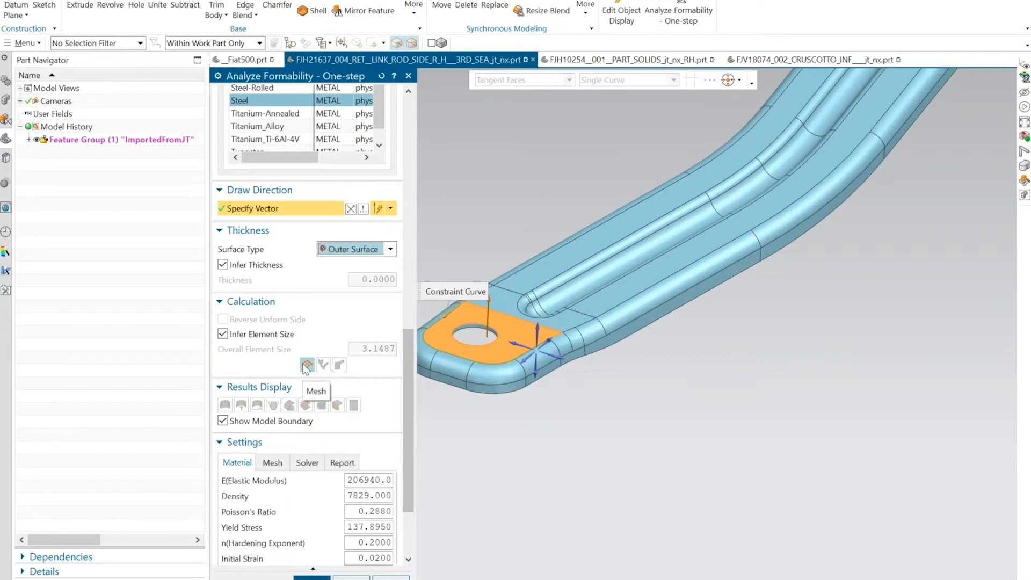
pyautogui.click(306, 365)
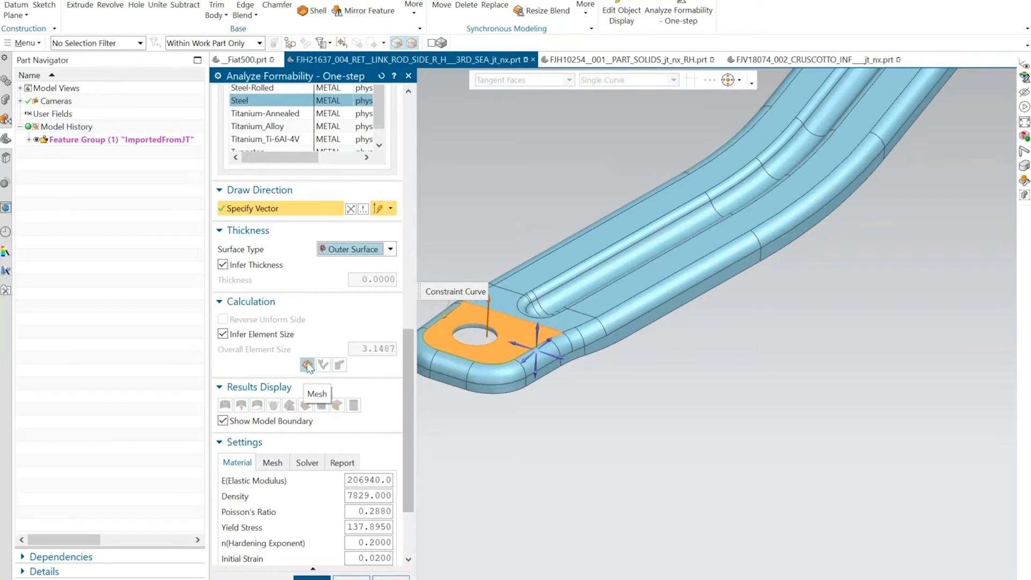
pyautogui.click(307, 365)
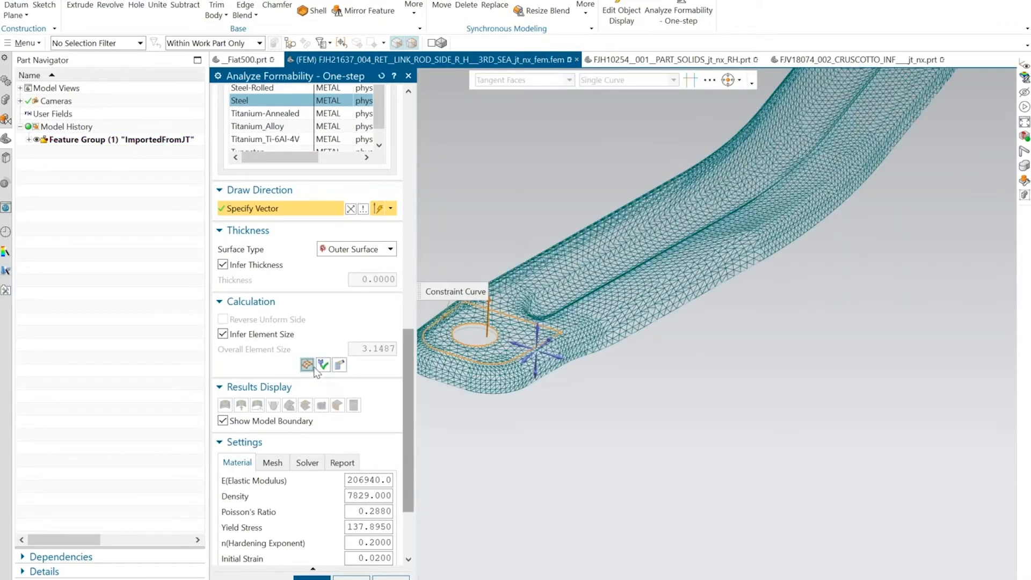
# Calculate the flattened blank of the link rod and inspect its outline against the formed part.
pyautogui.click(342, 365)
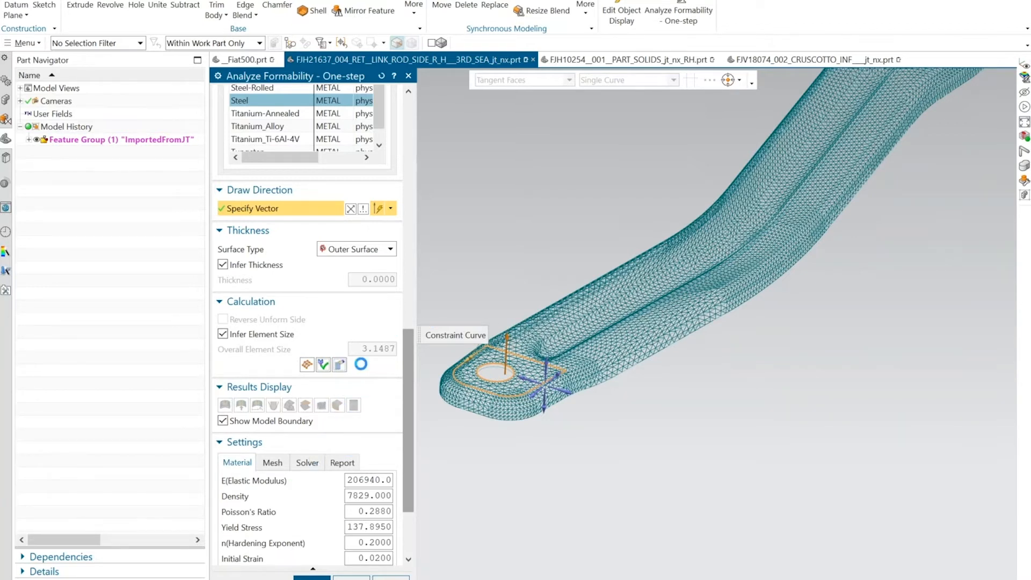
pyautogui.moveTo(547, 270); pyautogui.dragTo(516, 430, button='middle')
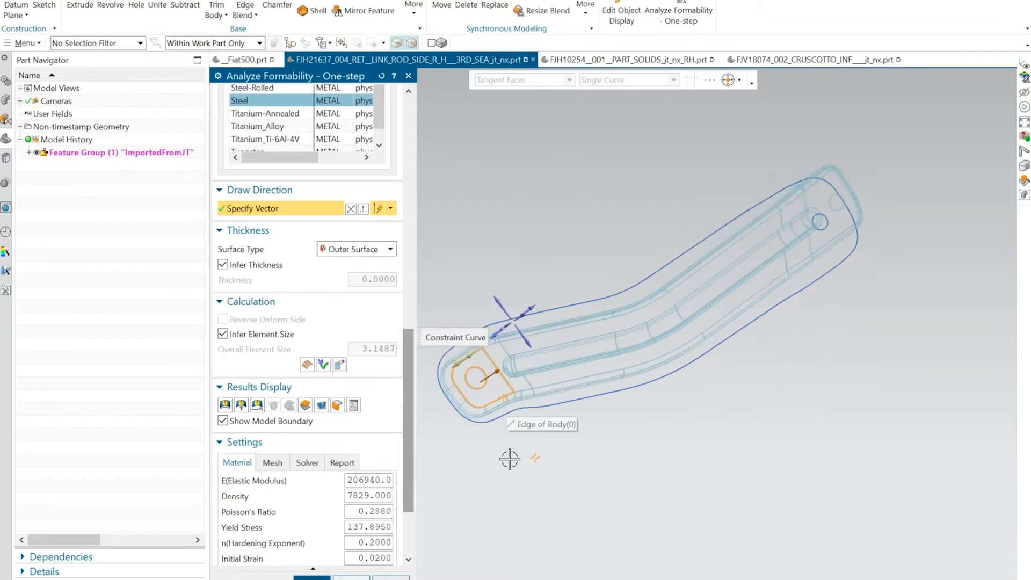
pyautogui.moveTo(474, 470); pyautogui.dragTo(609, 316, button='middle')
pyautogui.moveTo(536, 309); pyautogui.dragTo(601, 306, button='middle')
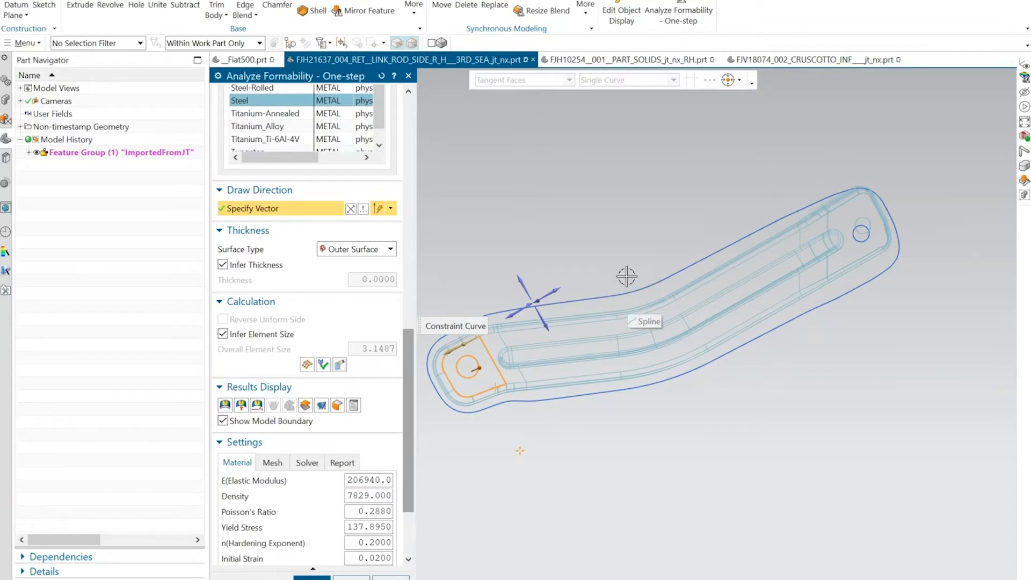
pyautogui.moveTo(614, 232); pyautogui.dragTo(603, 243, button='middle')
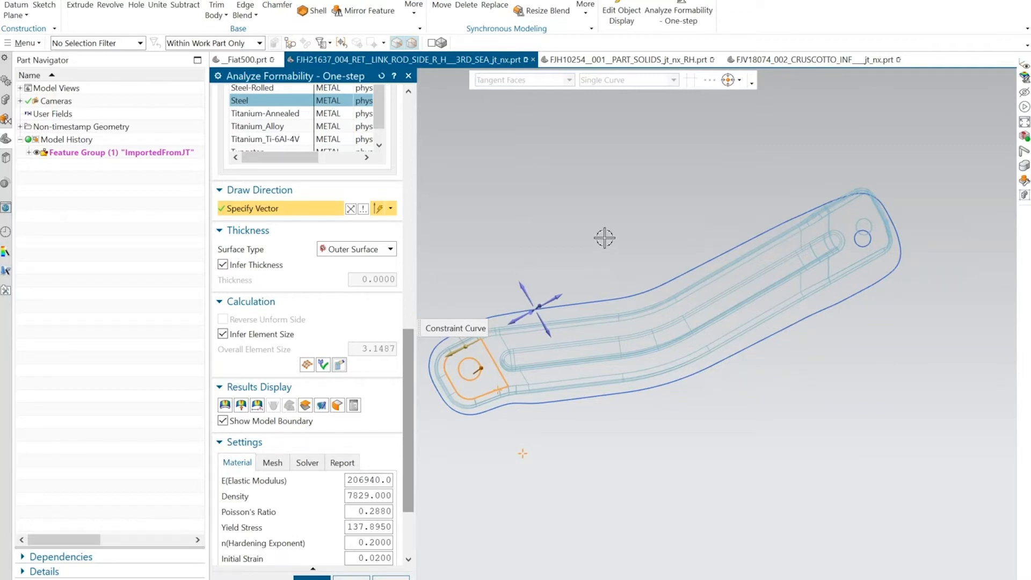
# Inspect the link rod's thickness, stress and strain results and its flattened mesh.
pyautogui.moveTo(604, 237); pyautogui.dragTo(528, 217, button='middle')
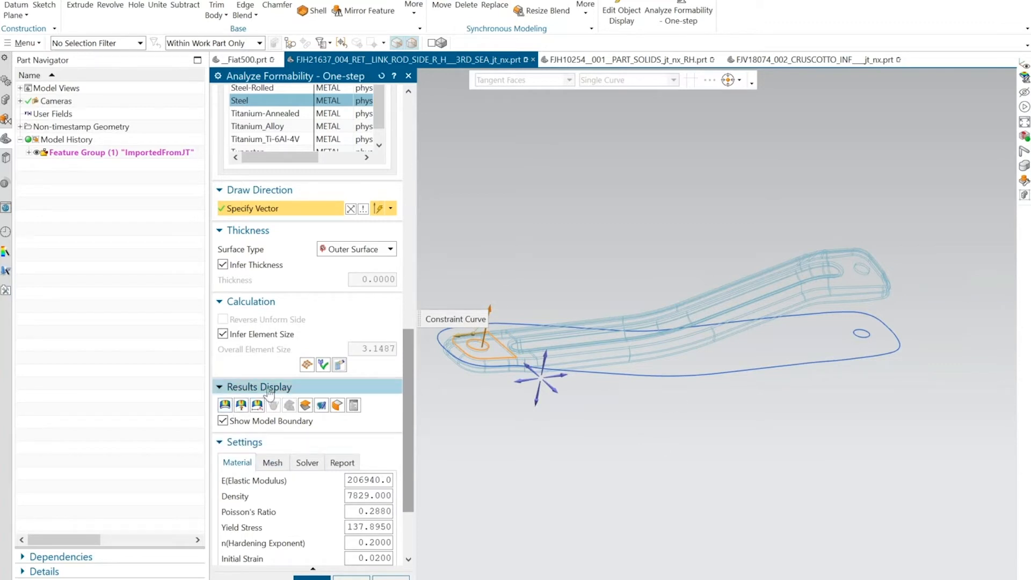
pyautogui.click(226, 406)
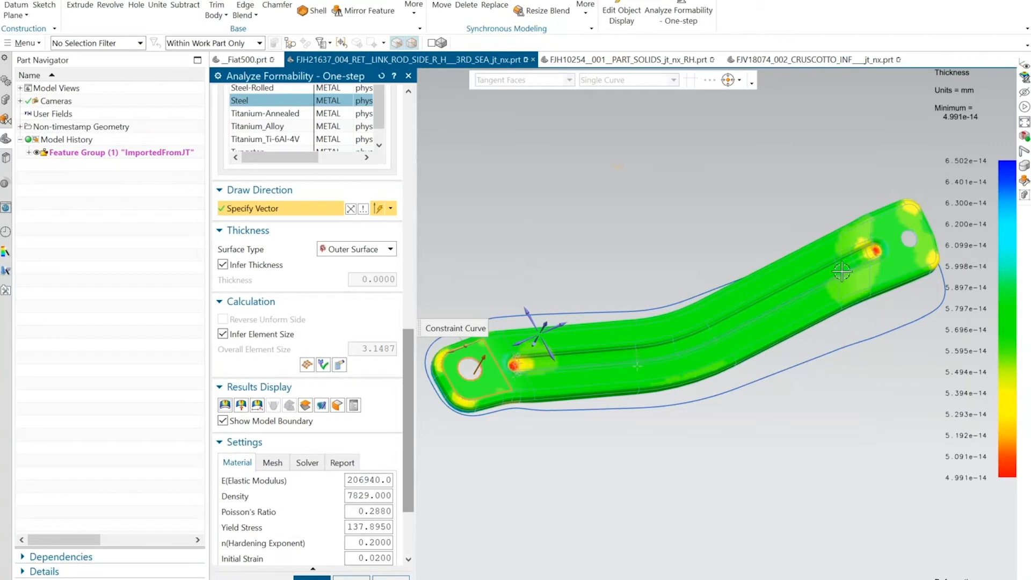
pyautogui.click(241, 404)
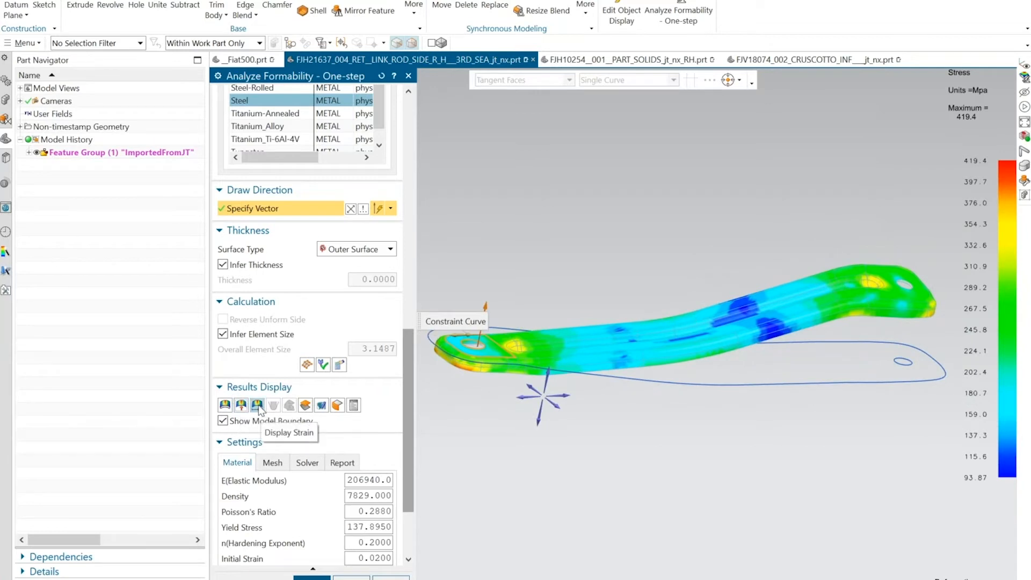
pyautogui.click(258, 406)
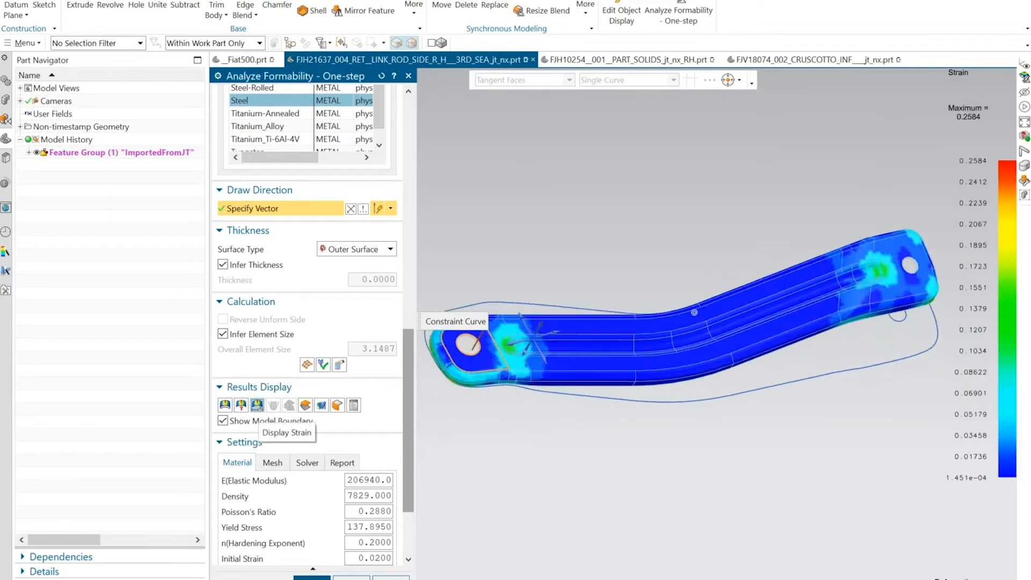
pyautogui.click(305, 406)
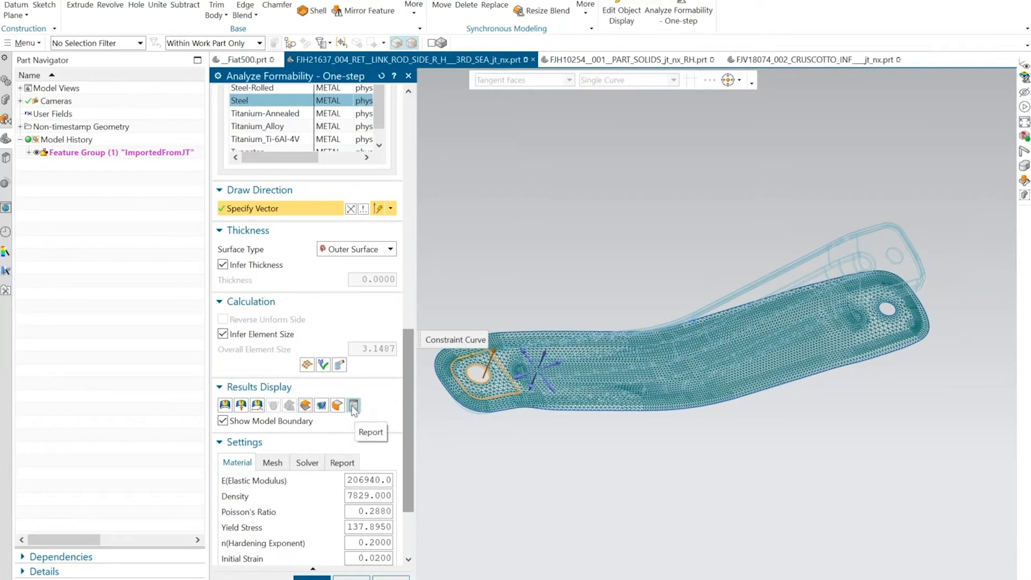
# Start the one-step analysis report and hide all curves so only the meshed link rod is shown.
pyautogui.click(353, 406)
pyautogui.moveTo(398, 307); pyautogui.dragTo(472, 279, button='middle')
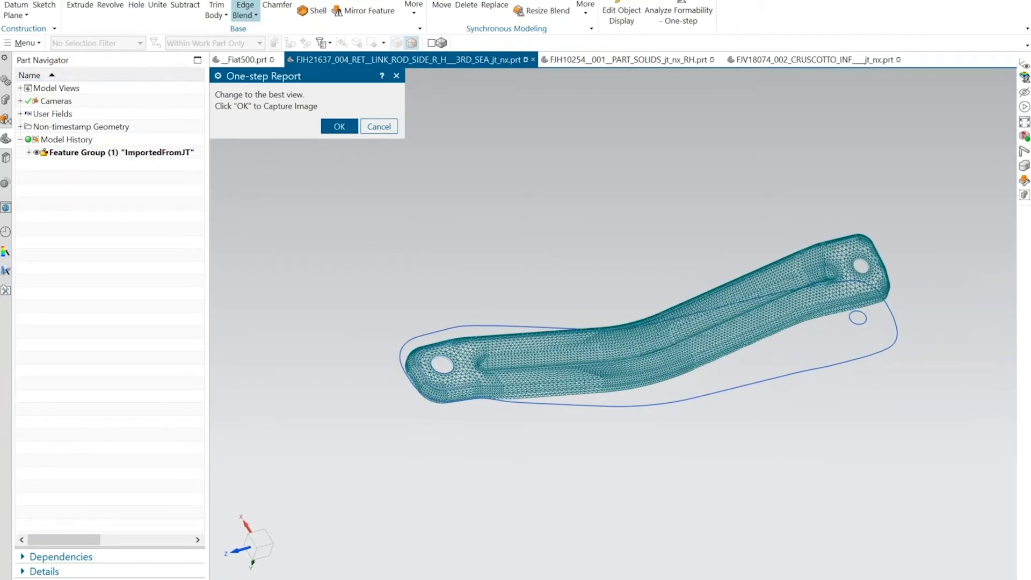
pyautogui.click(247, 1)
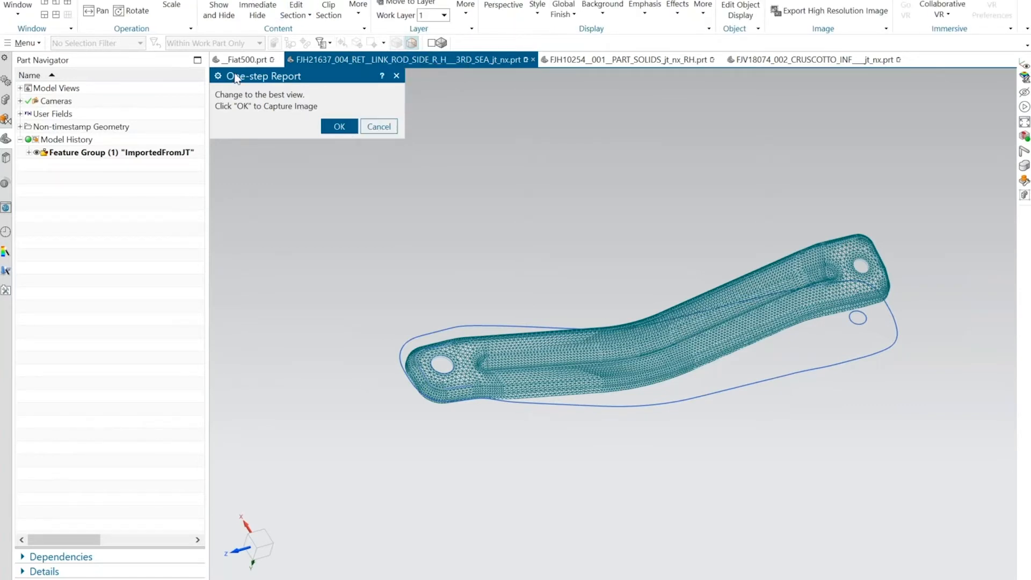
pyautogui.click(226, 21)
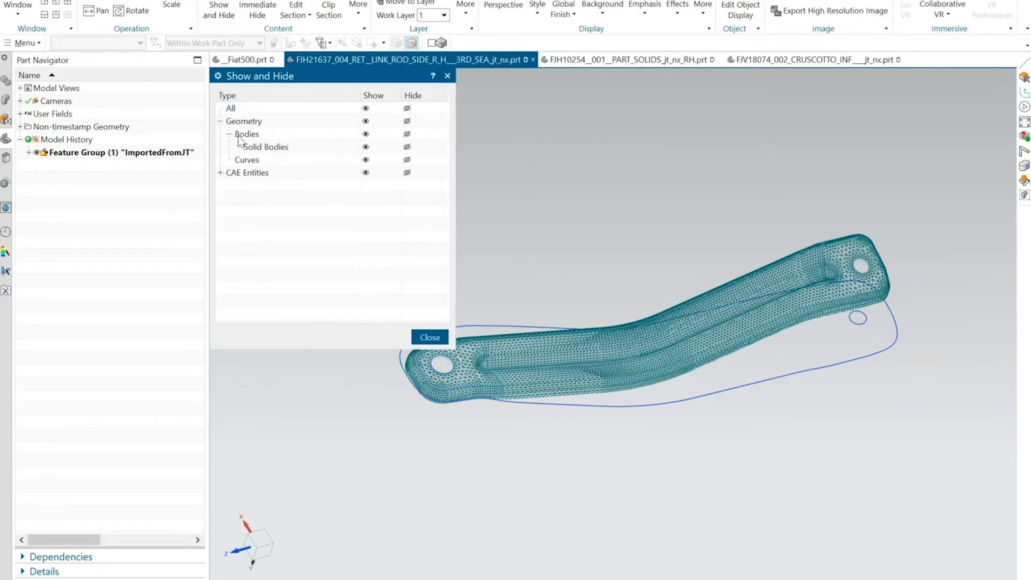
pyautogui.click(407, 160)
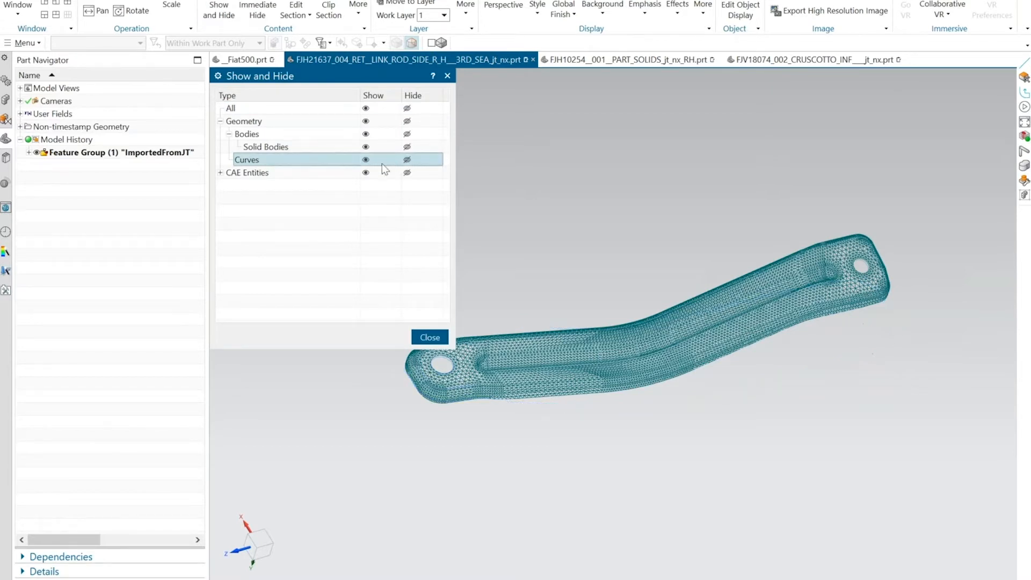
pyautogui.click(430, 337)
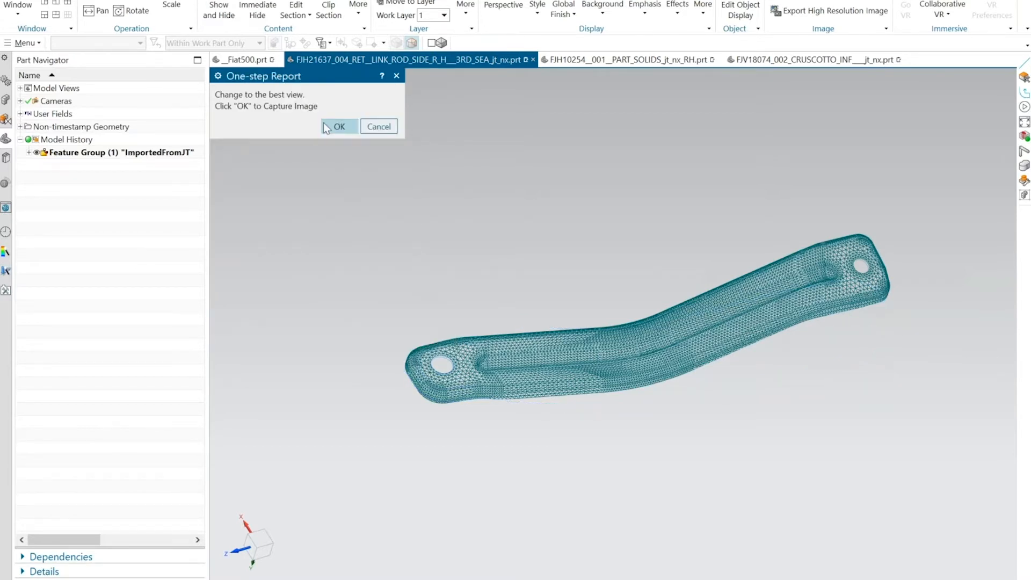
# Capture the mesh, thickness, stress, strain and flattened-shape images for the report and accept the formability analysis.
pyautogui.moveTo(328, 161); pyautogui.dragTo(349, 139, button='middle')
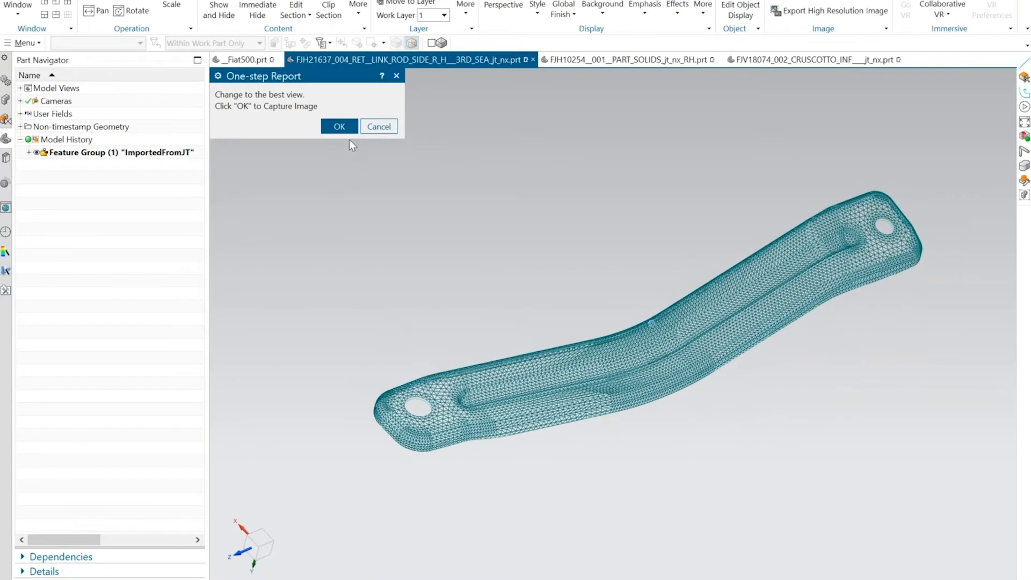
pyautogui.click(339, 127)
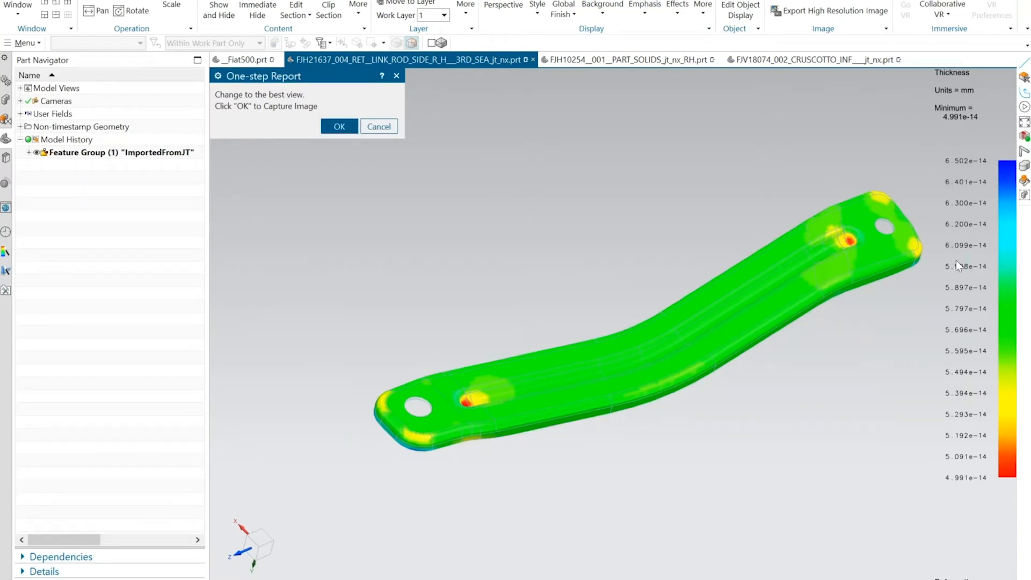
pyautogui.click(334, 127)
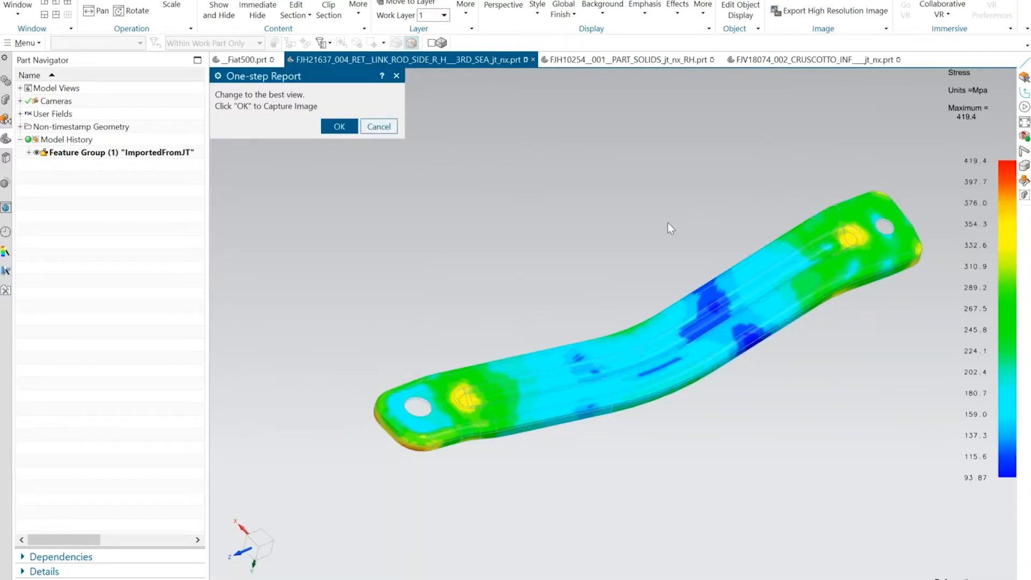
pyautogui.moveTo(668, 223)
pyautogui.mouseDown(button='middle')
pyautogui.moveTo(448, 192)
pyautogui.moveTo(406, 178)
pyautogui.moveTo(343, 130)
pyautogui.mouseUp(button='middle')
pyautogui.click(344, 129)
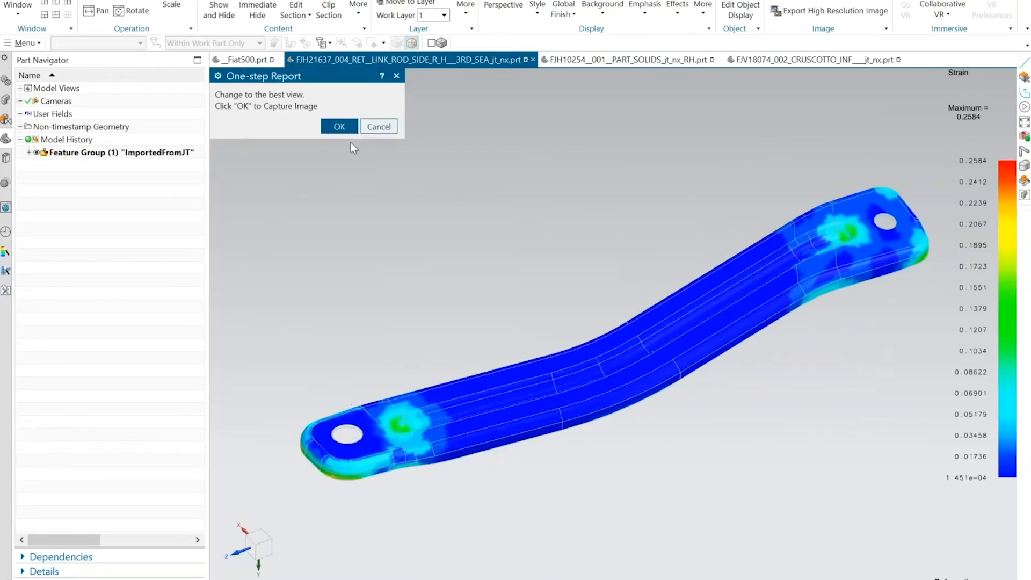
pyautogui.click(345, 128)
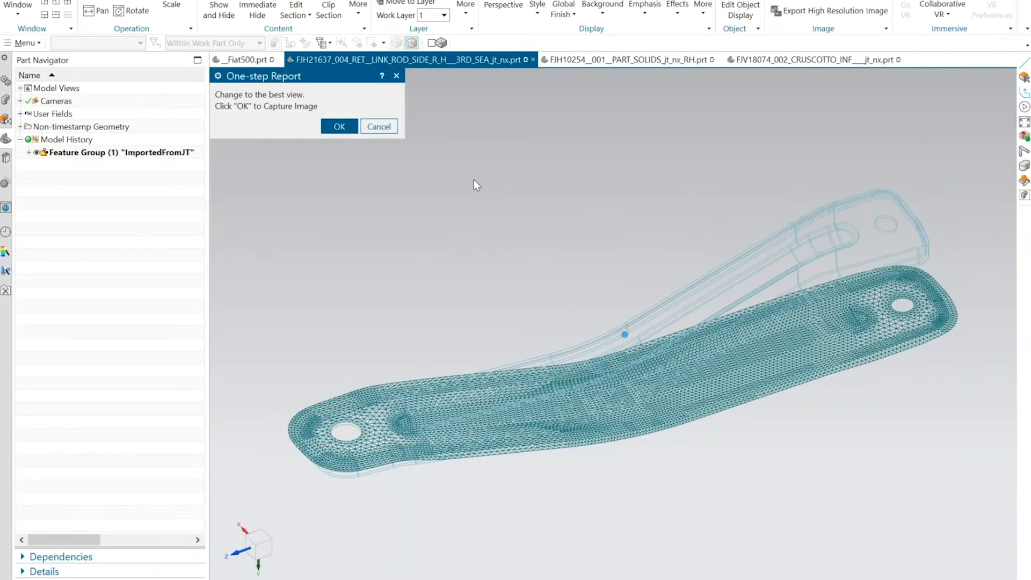
pyautogui.moveTo(474, 180); pyautogui.dragTo(341, 159, button='middle')
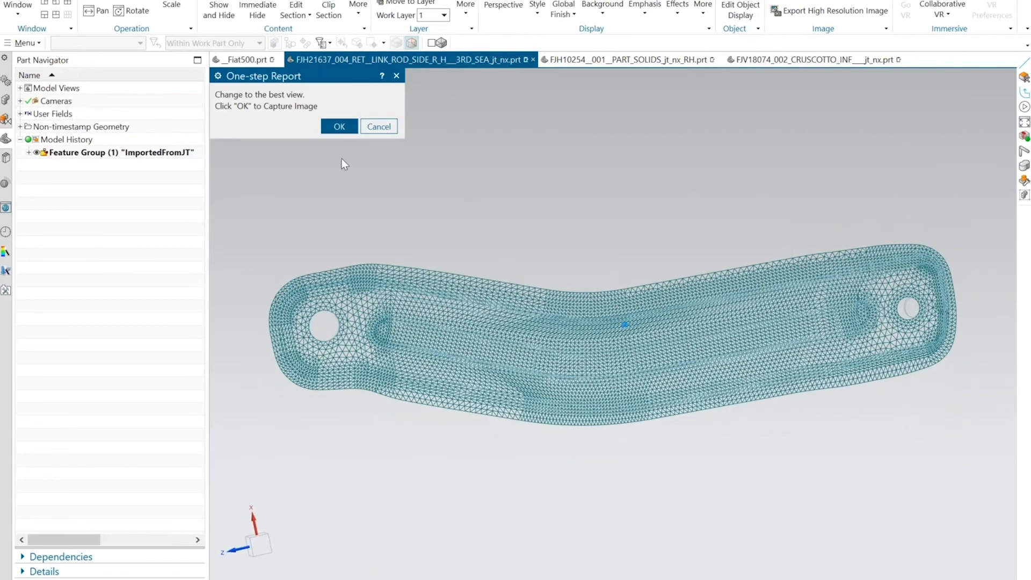
pyautogui.click(339, 126)
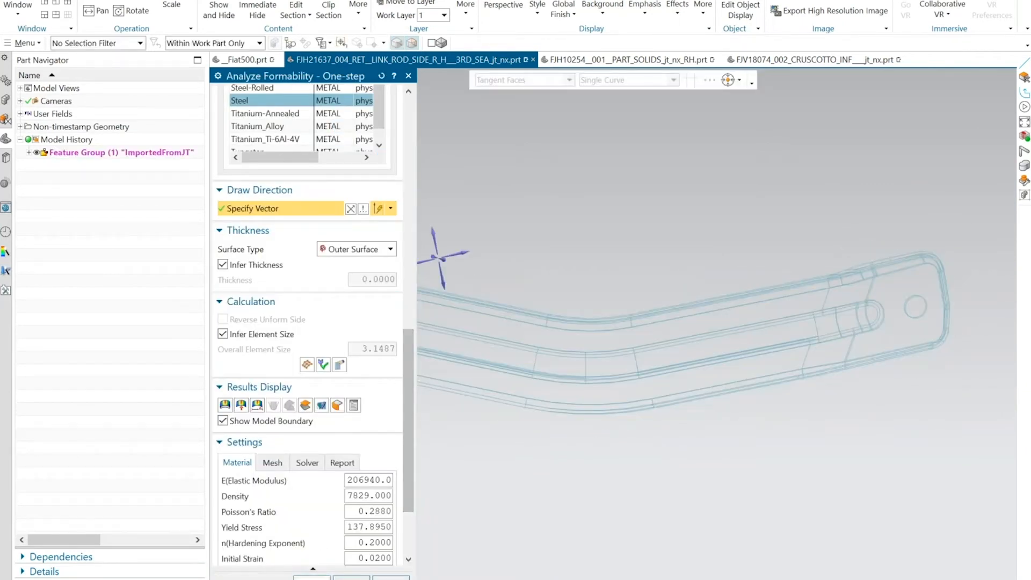
pyautogui.click(312, 578)
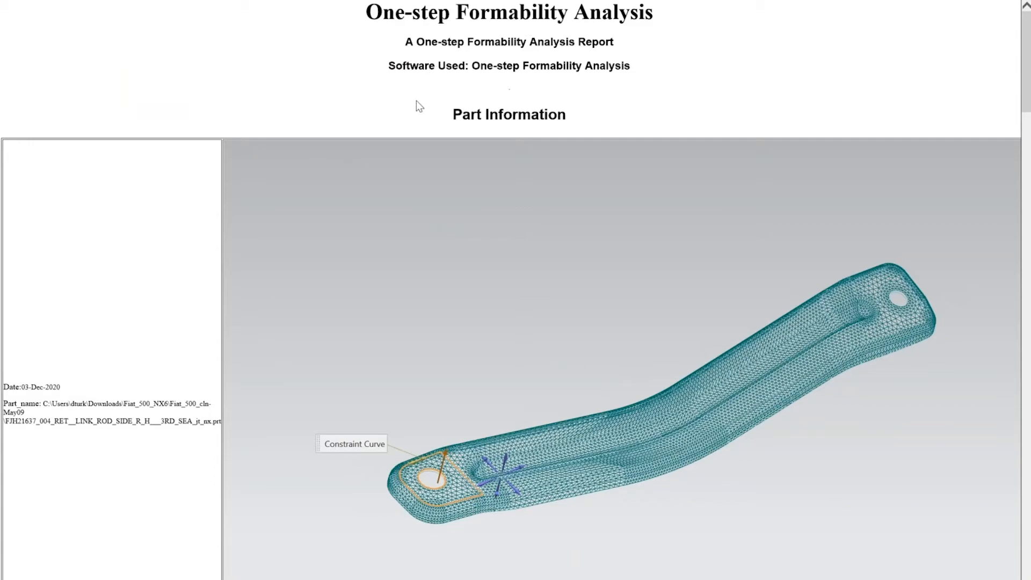
# Review the formability report's material properties, simulation summary, thinning, equivalent stress, equivalent strain and flattened-shape images.
pyautogui.scroll(-10, 420, 105)
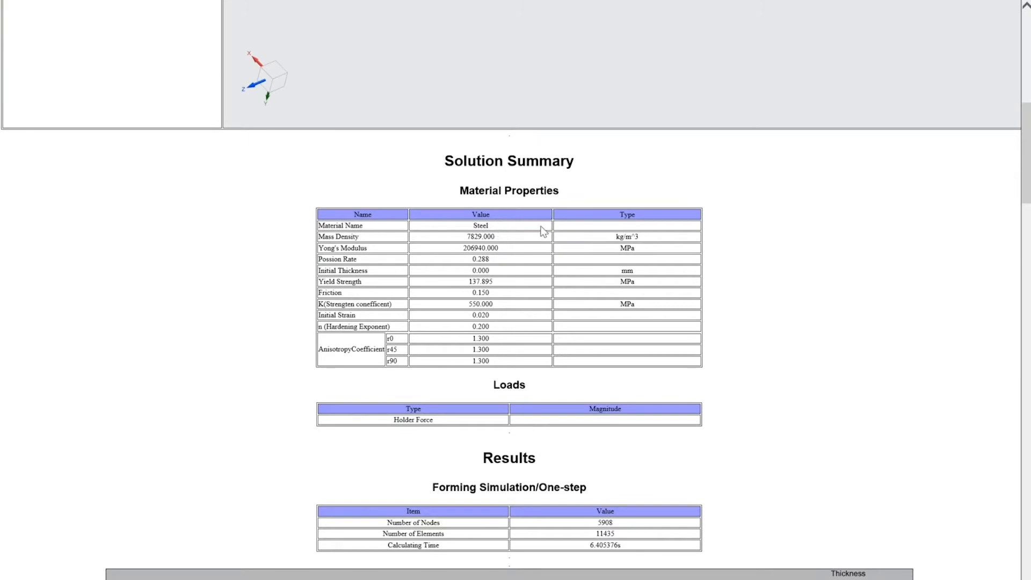
pyautogui.scroll(-10, 497, 285)
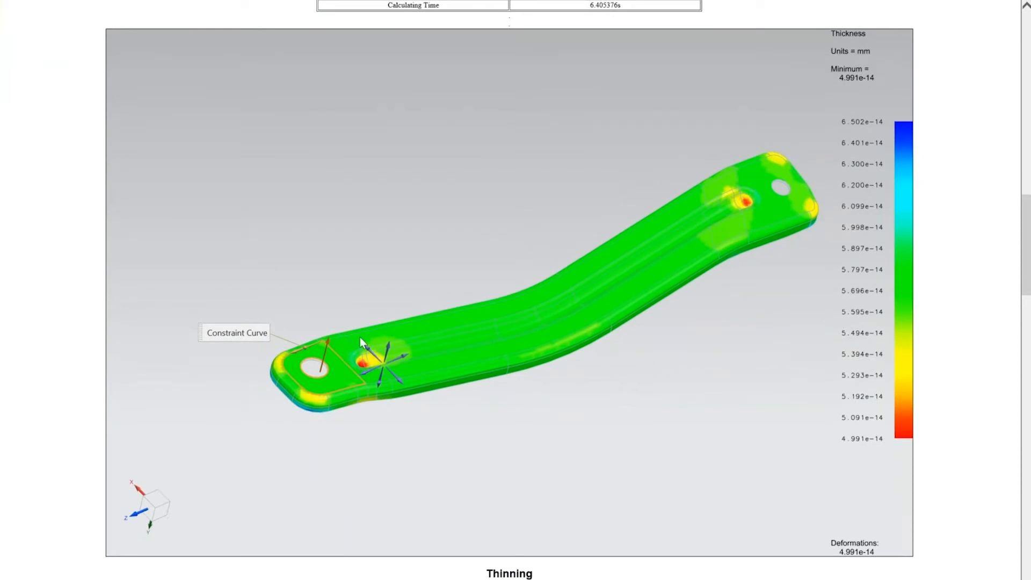
pyautogui.scroll(-2, 675, 157)
pyautogui.scroll(4, 710, 134)
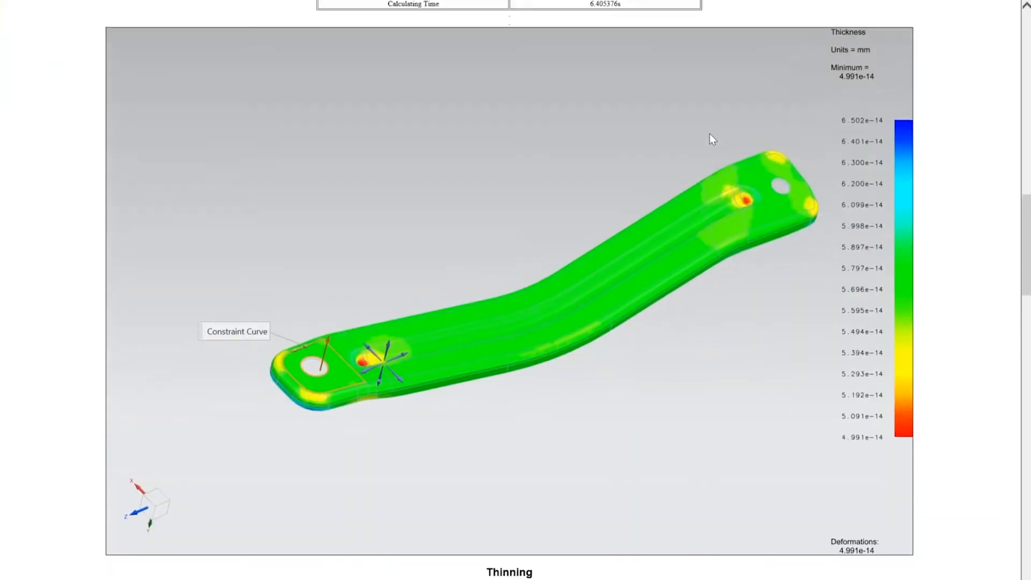
pyautogui.scroll(-5, 723, 254)
pyautogui.scroll(-8, 439, 330)
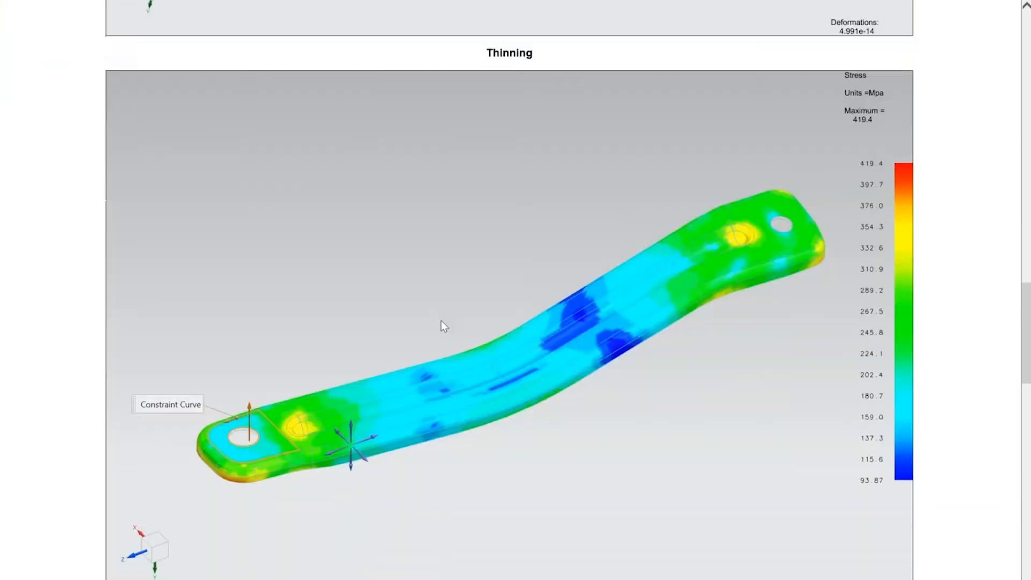
pyautogui.scroll(-16, 620, 237)
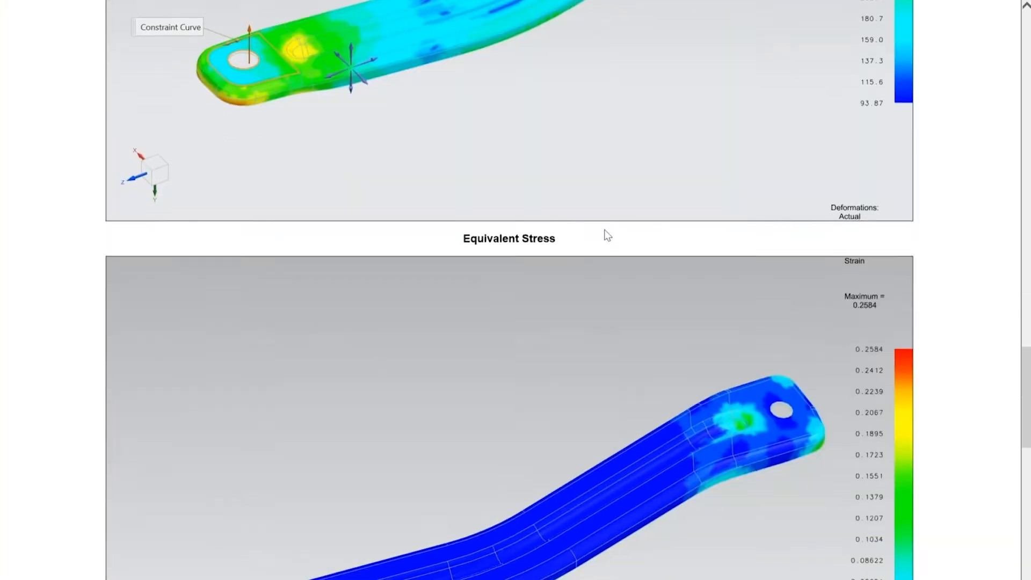
pyautogui.scroll(-3, 540, 225)
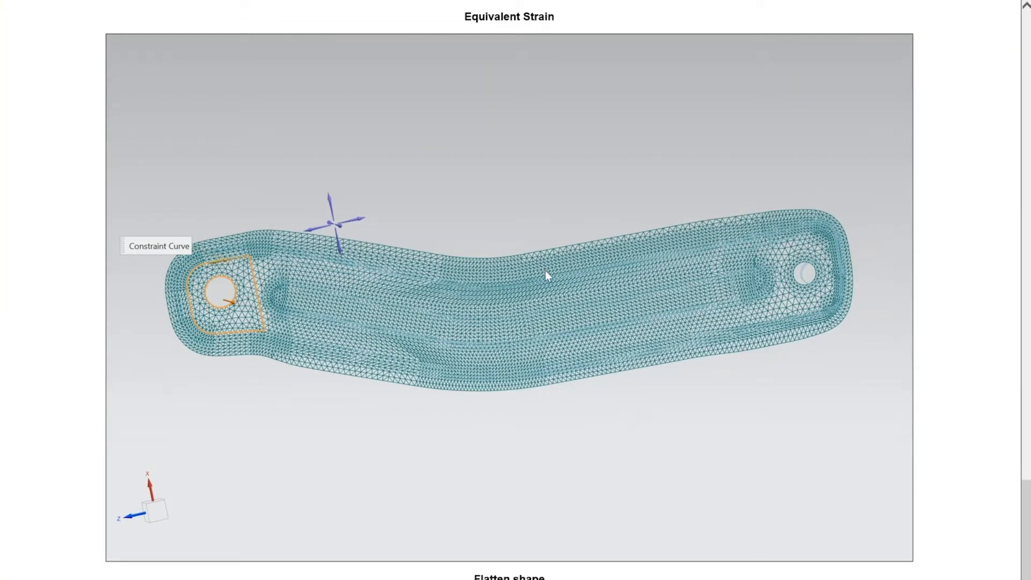
pyautogui.scroll(14, 545, 270)
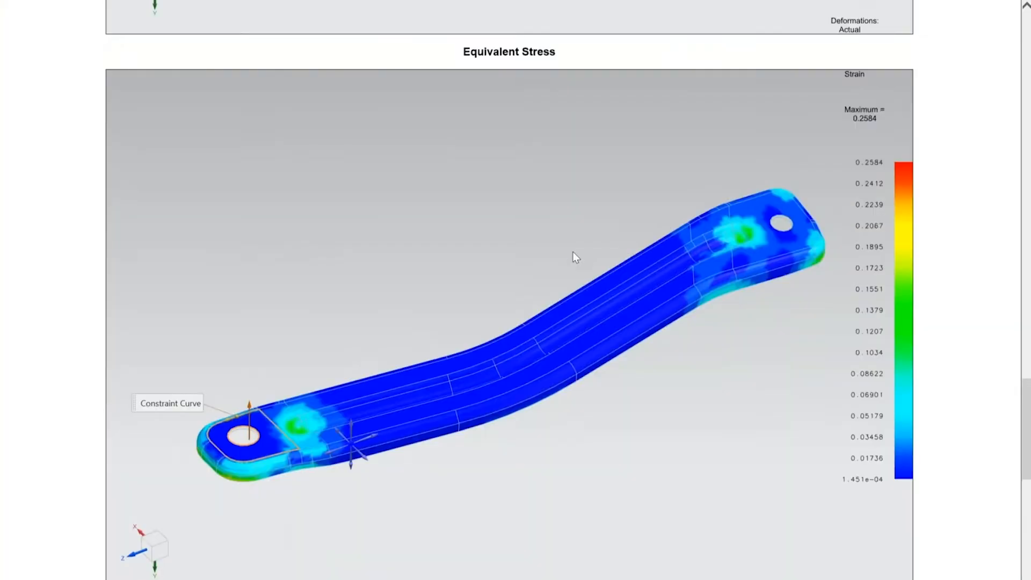
pyautogui.scroll(2, 572, 252)
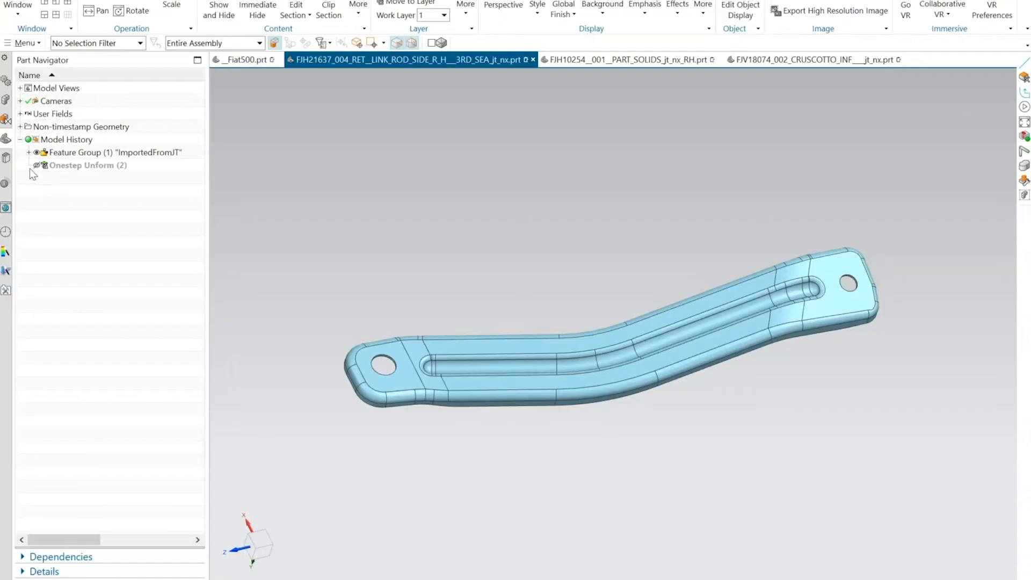
# Show the Onestep Unform curves and create a sketch on the flat end face around the near hole.
pyautogui.click(37, 166)
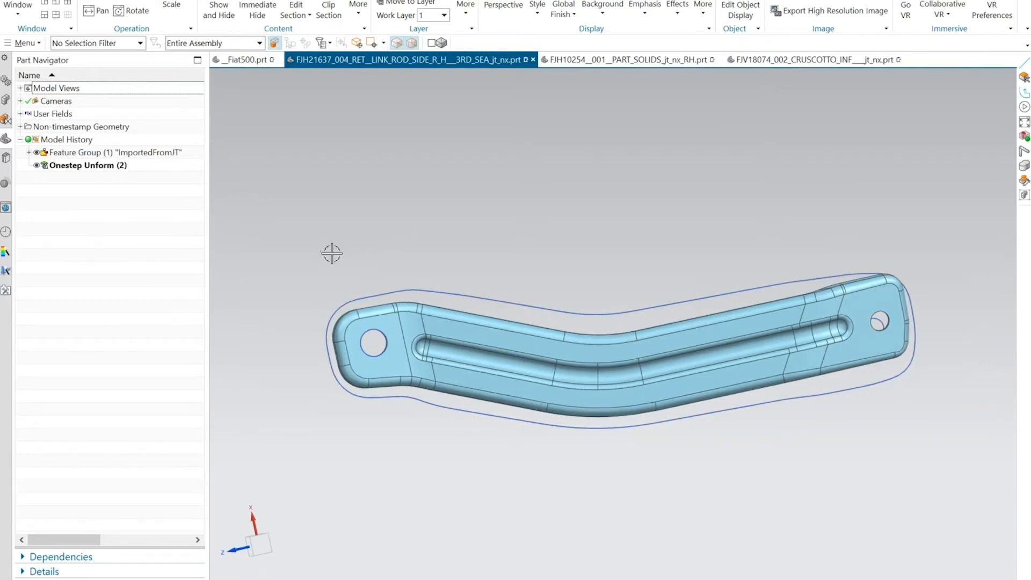
pyautogui.click(45, 1)
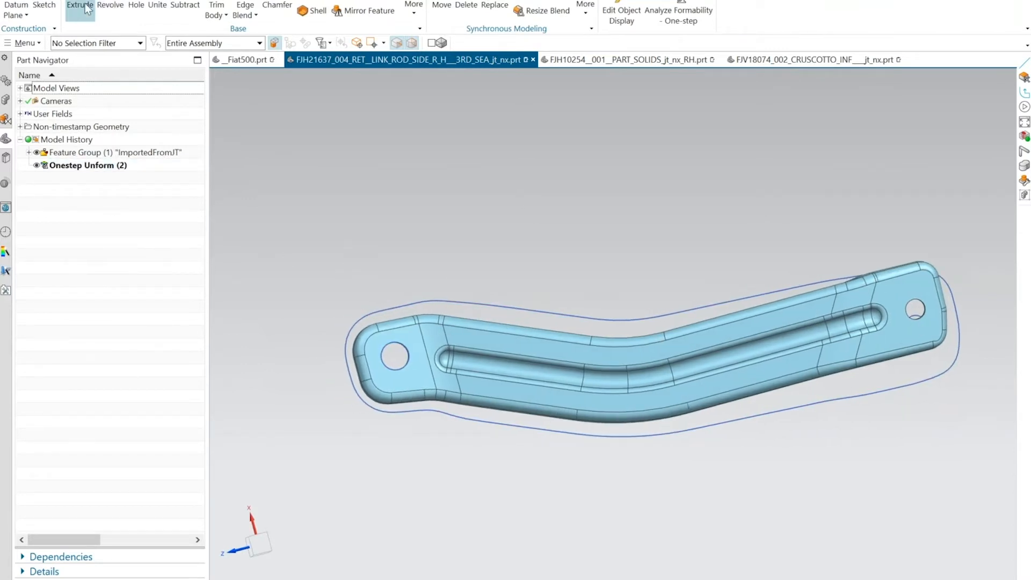
pyautogui.click(45, 5)
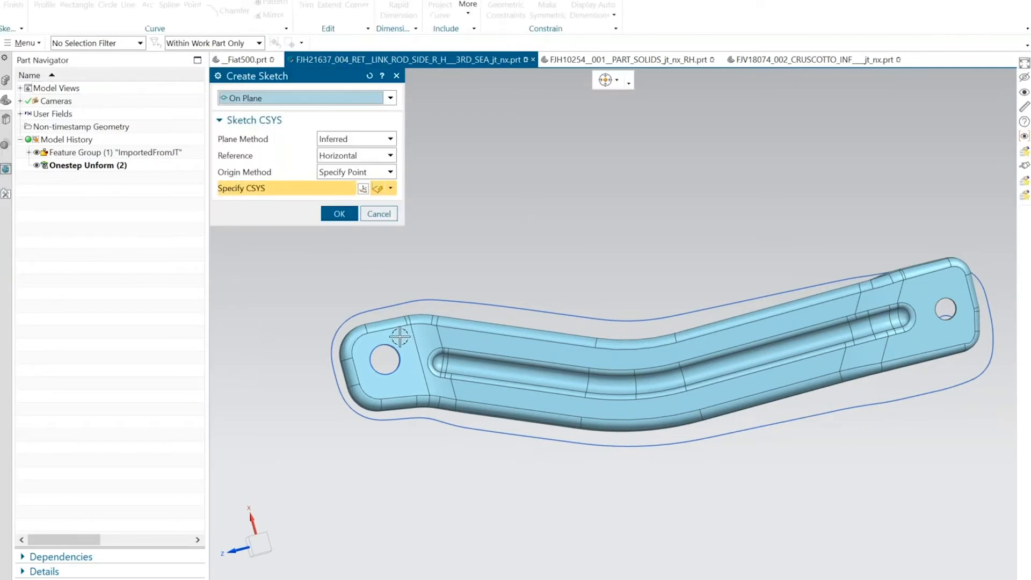
pyautogui.click(401, 346)
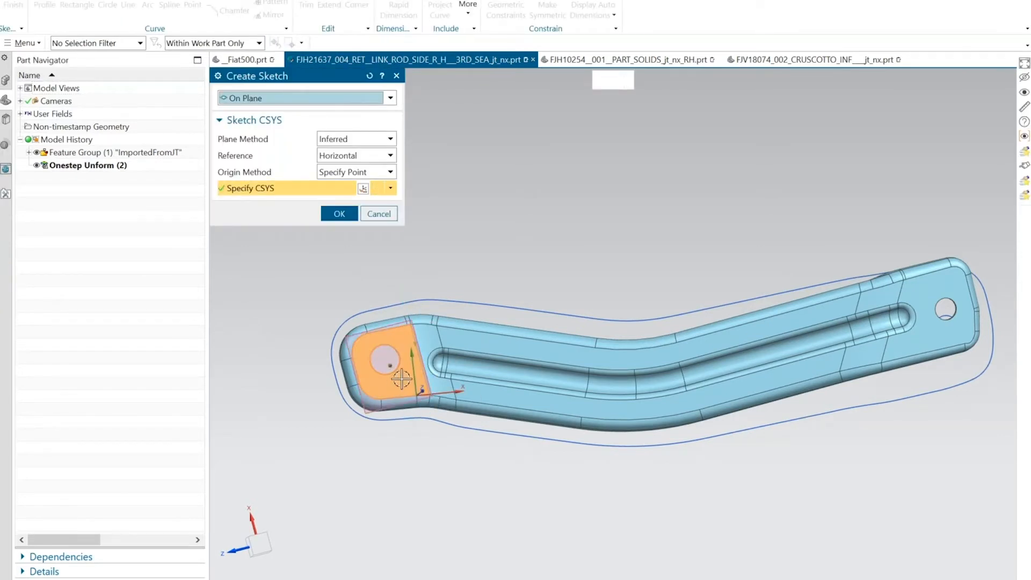
pyautogui.click(337, 213)
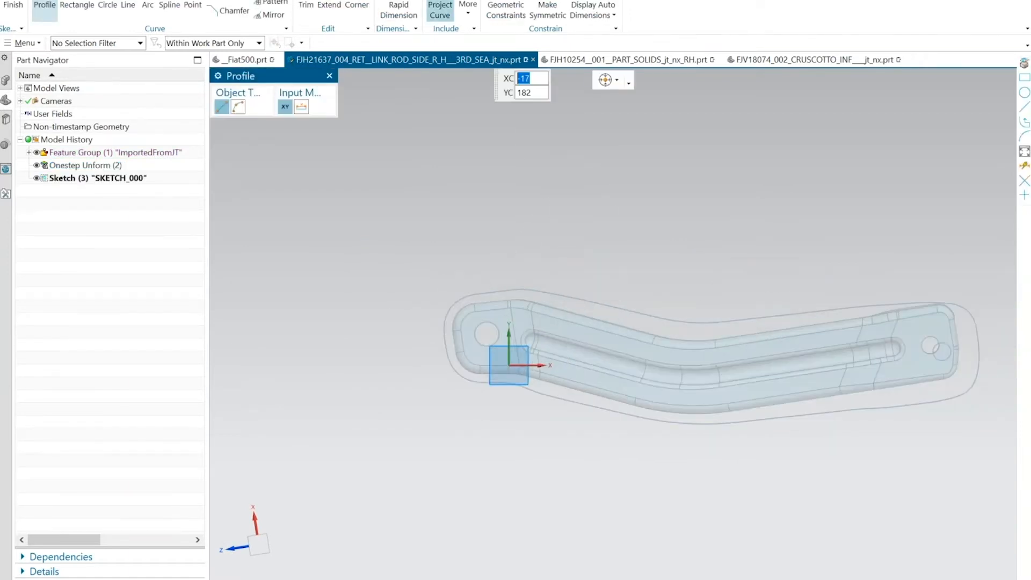
# Project the Onestep Unform blank outline and both hole curves into the sketch as non-associative original curves.
pyautogui.click(441, 10)
pyautogui.click(575, 293)
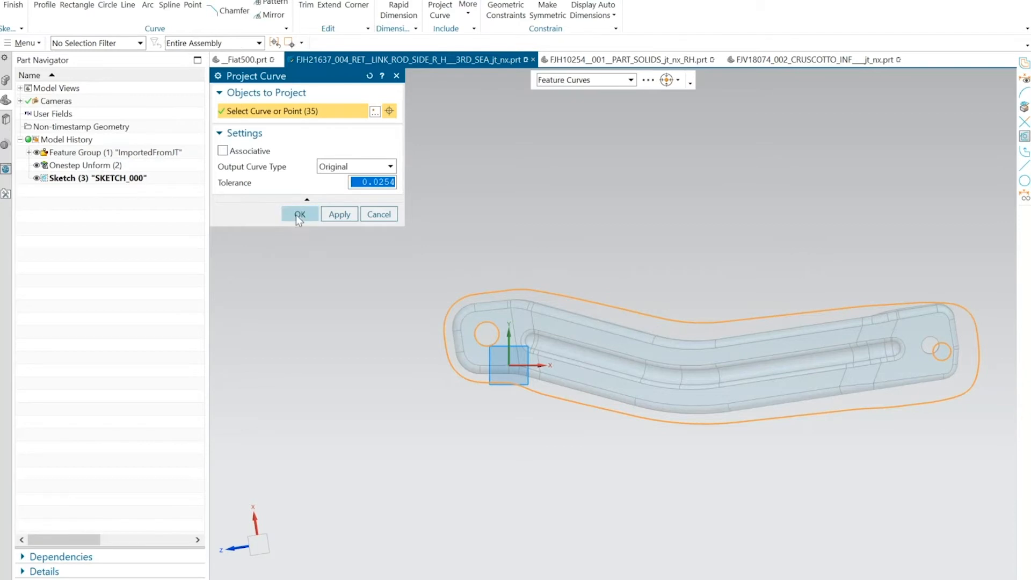
pyautogui.click(296, 214)
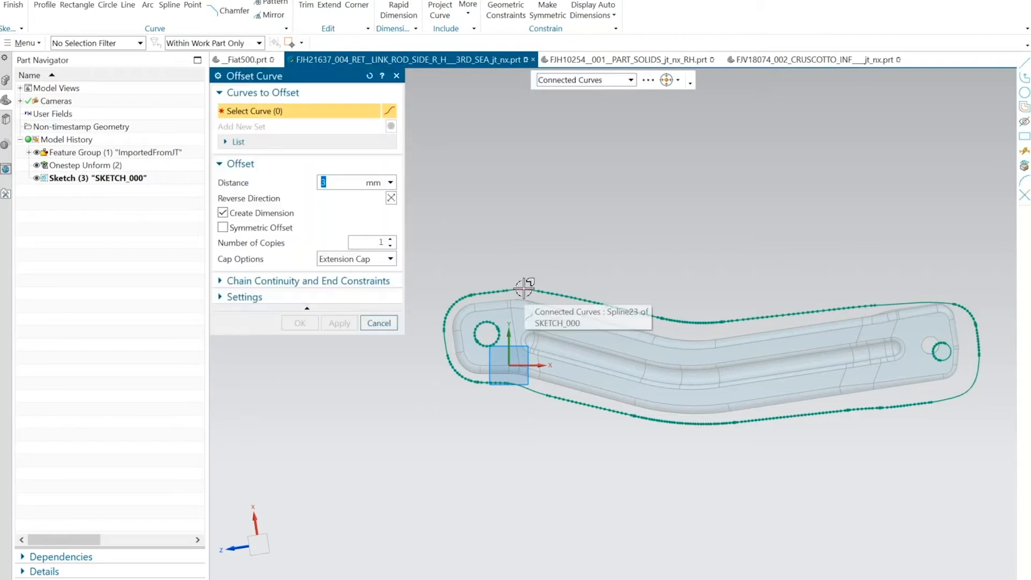
# Offset the projected blank outline outward by 2 mm with a dimension and finish the sketch.
pyautogui.scroll(4, 510, 271)
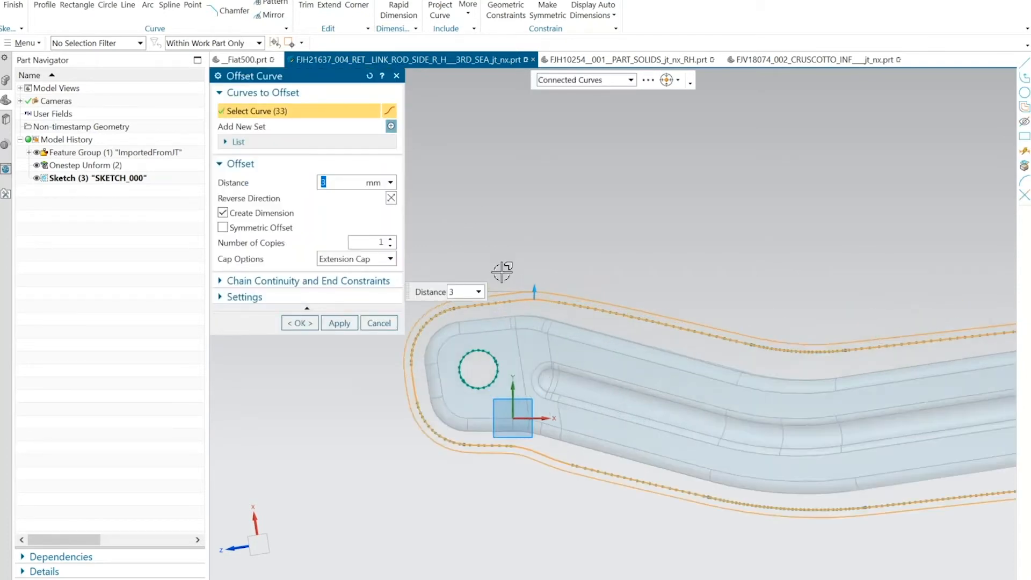
pyautogui.moveTo(545, 297)
pyautogui.mouseDown()
pyautogui.moveTo(541, 273)
pyautogui.moveTo(551, 301)
pyautogui.mouseUp()
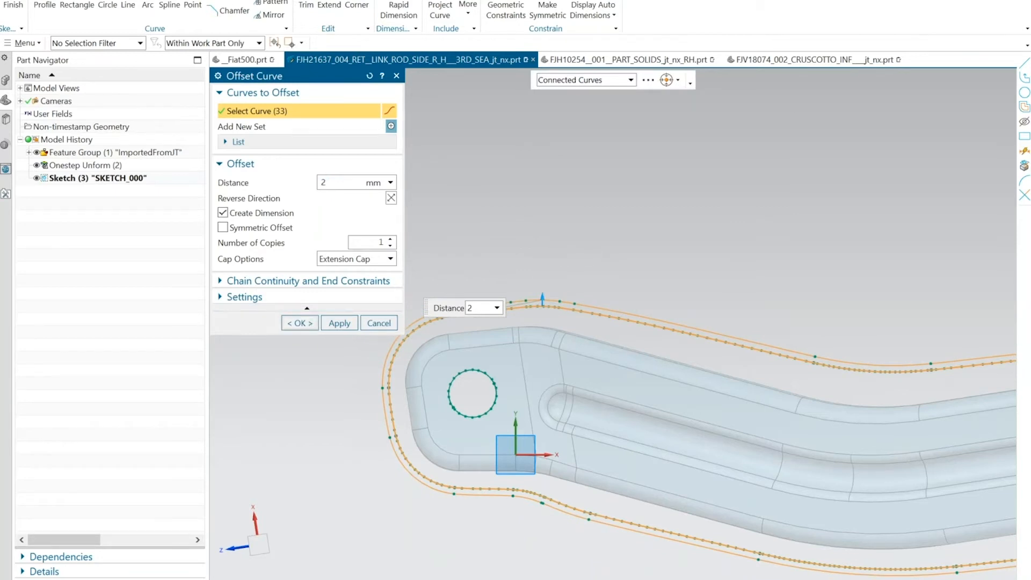
pyautogui.click(302, 322)
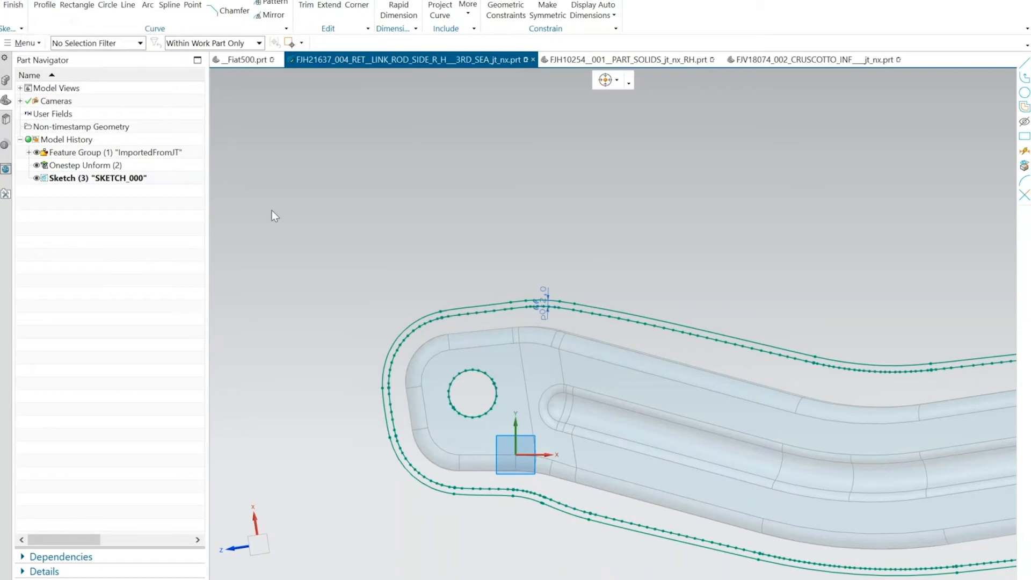
pyautogui.hotkey('ctrl', 'q')
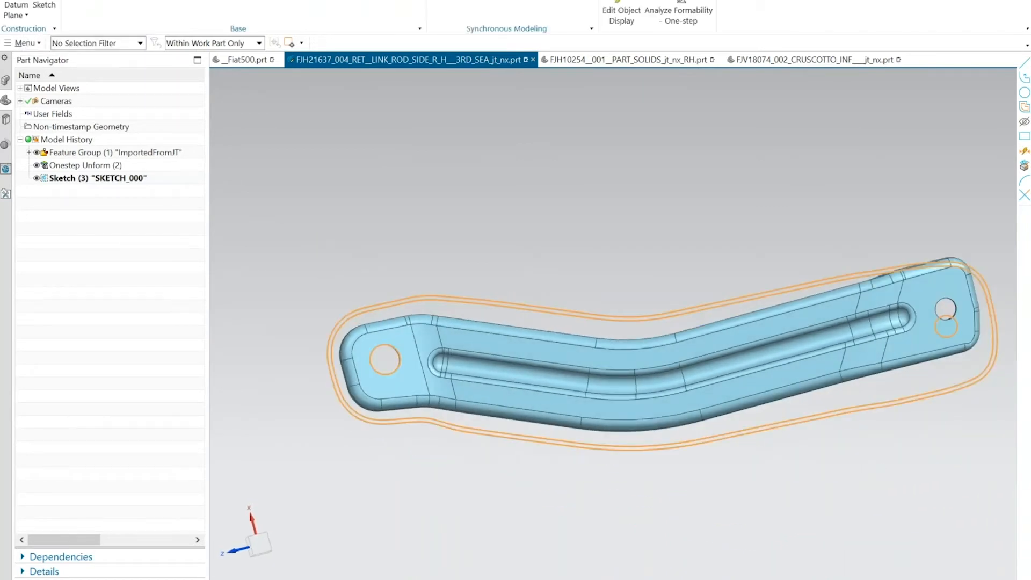
pyautogui.click(80, 291)
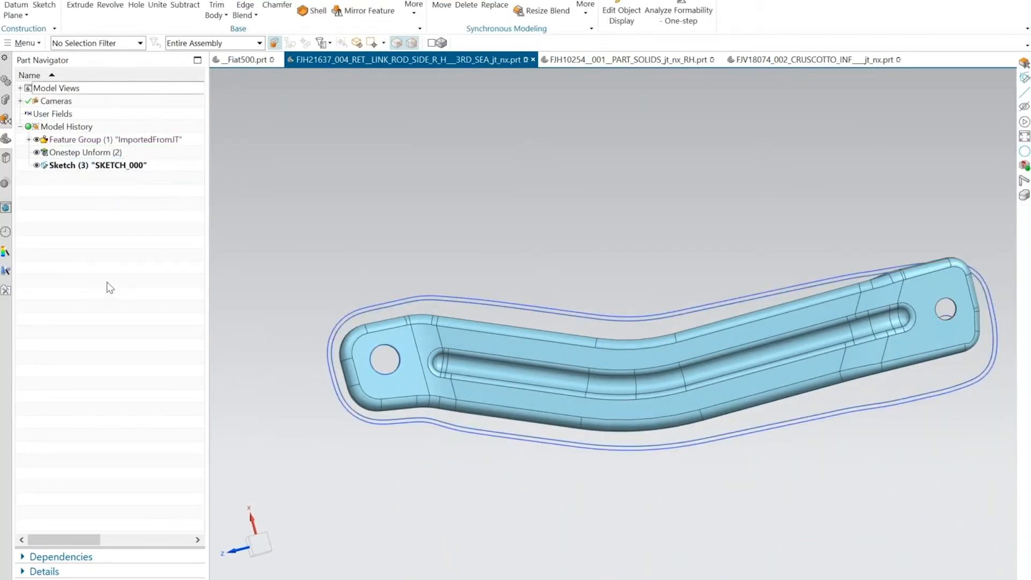
pyautogui.moveTo(231, 274)
pyautogui.mouseDown(button='middle')
pyautogui.moveTo(320, 251)
pyautogui.moveTo(421, 283)
pyautogui.moveTo(446, 274)
pyautogui.mouseUp(button='middle')
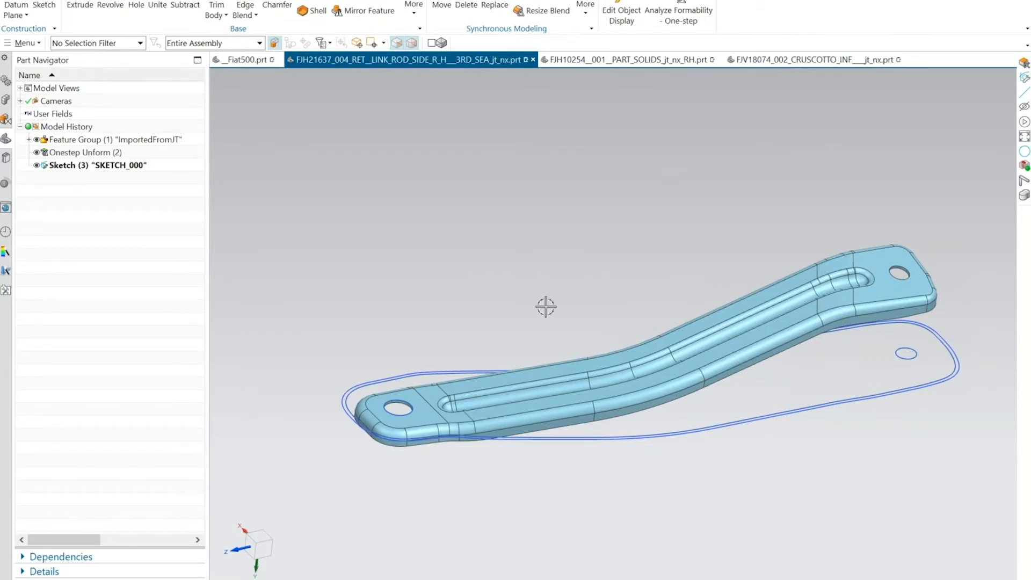
pyautogui.scroll(-2, 401, 201)
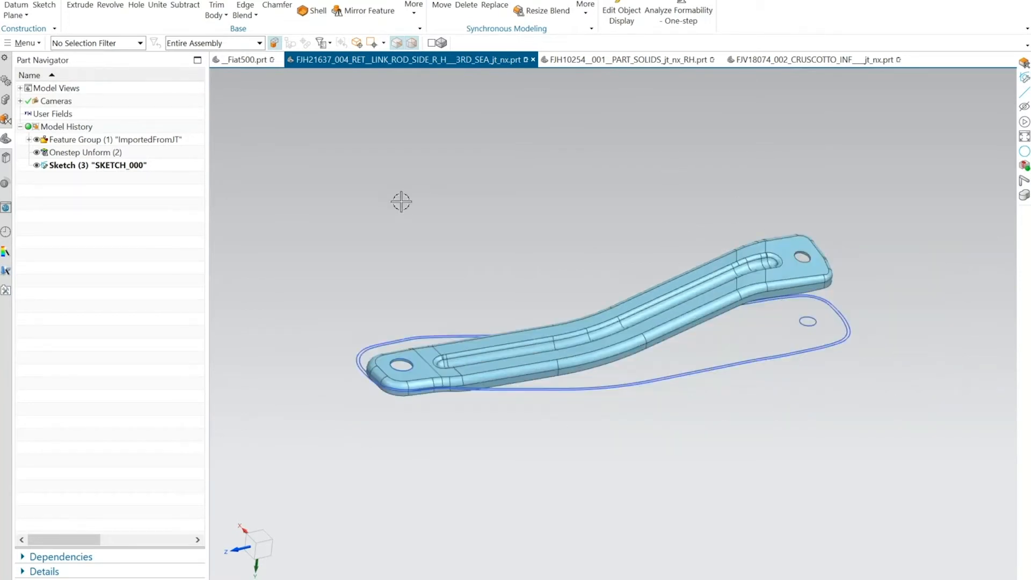
# Switch to the FJH10254__001__PART_SOLIDS_jt_nx_RH part and inspect the mirrored bracket's holes, bends and end tabs.
pyautogui.click(612, 64)
pyautogui.moveTo(323, 197); pyautogui.dragTo(379, 176, button='middle')
pyautogui.keyDown('shift'); pyautogui.moveTo(379, 176); pyautogui.dragTo(359, 159, button='middle'); pyautogui.keyUp('shift')
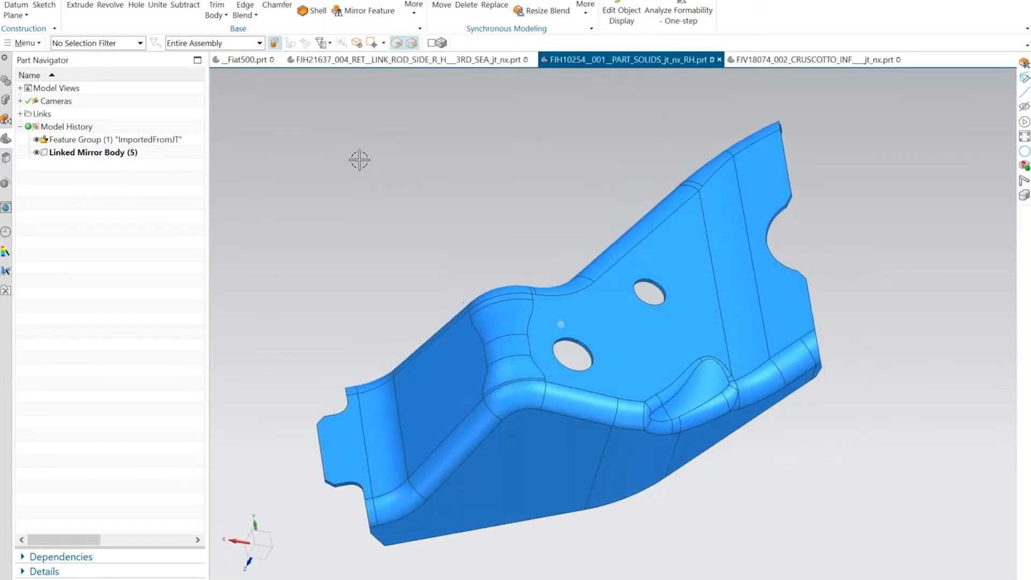
pyautogui.moveTo(553, 147); pyautogui.dragTo(462, 189, button='middle')
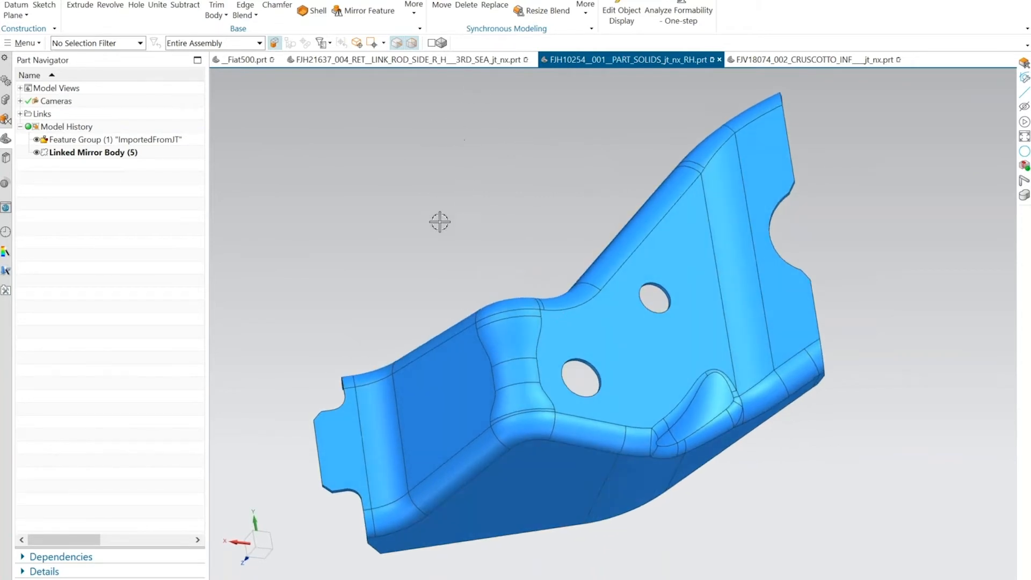
pyautogui.moveTo(529, 276); pyautogui.dragTo(691, 277, button='middle')
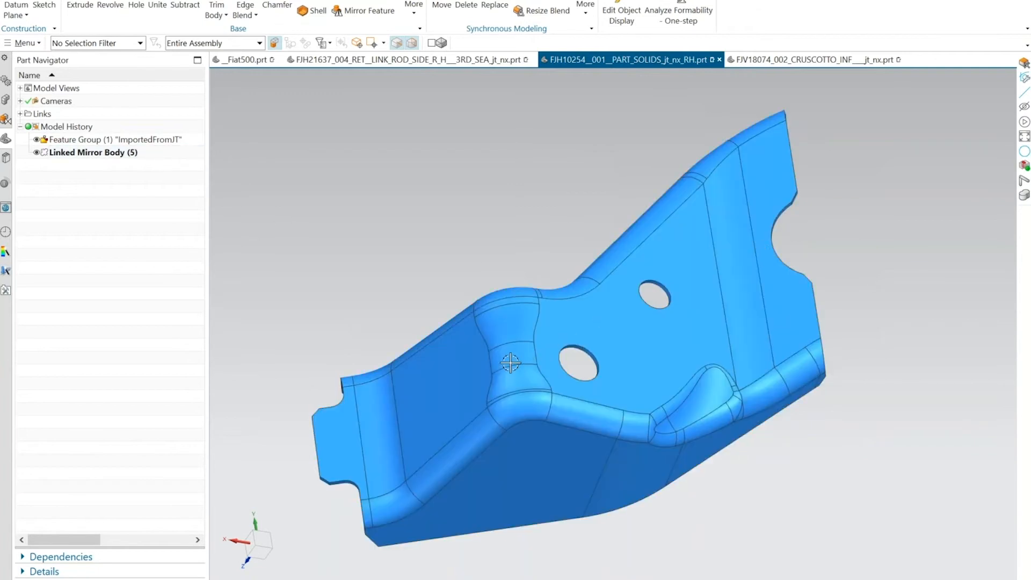
pyautogui.click(510, 363)
pyautogui.press('Escape')
pyautogui.moveTo(656, 274); pyautogui.dragTo(651, 312, button='middle')
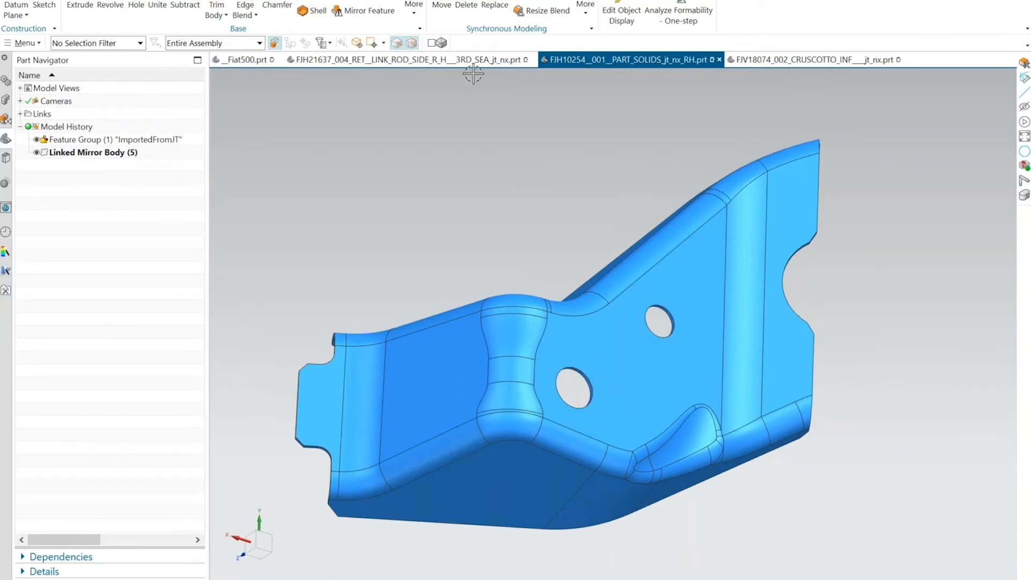
# Delete the faces of both round holes in the bracket's central web with Delete Face.
pyautogui.click(470, 5)
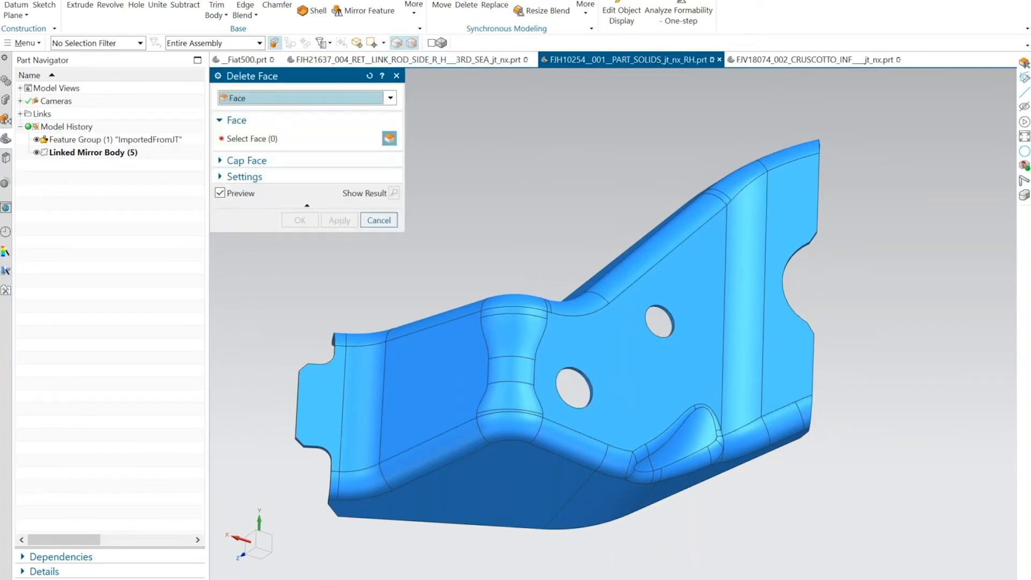
pyautogui.click(669, 321)
pyautogui.scroll(3, 644, 355)
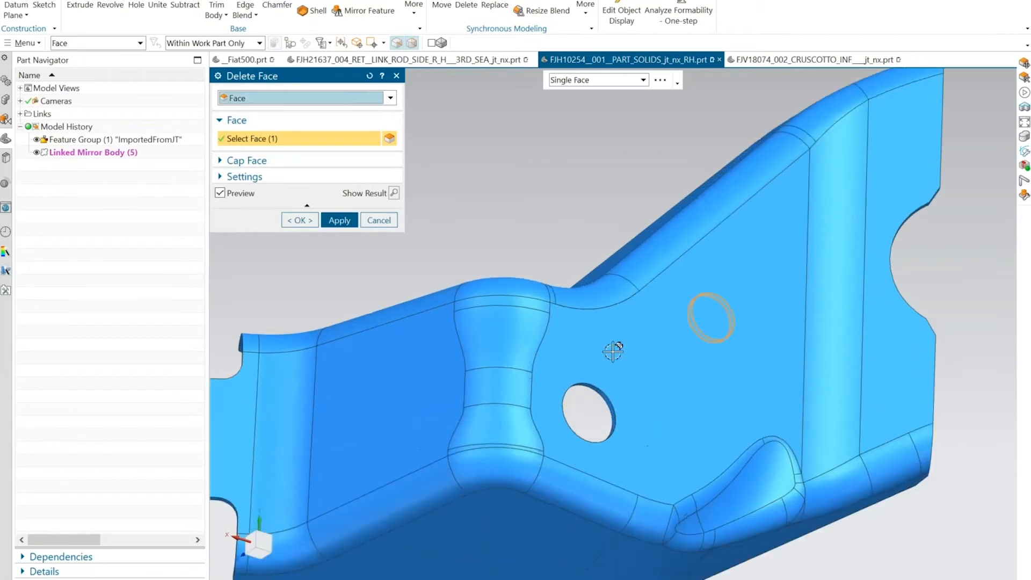
pyautogui.scroll(2, 613, 351)
pyautogui.click(625, 400)
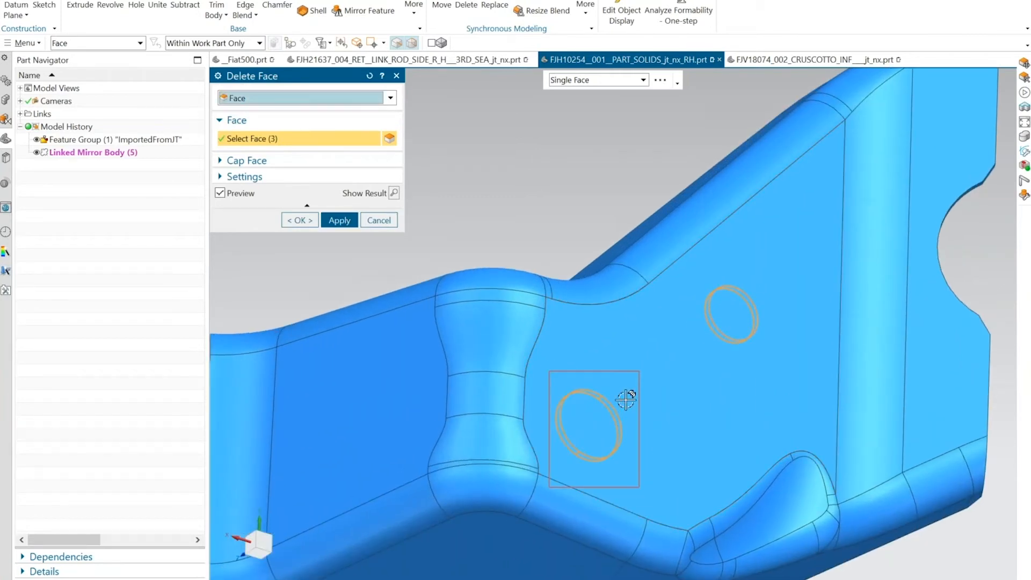
pyautogui.scroll(-3, 617, 349)
pyautogui.click(299, 219)
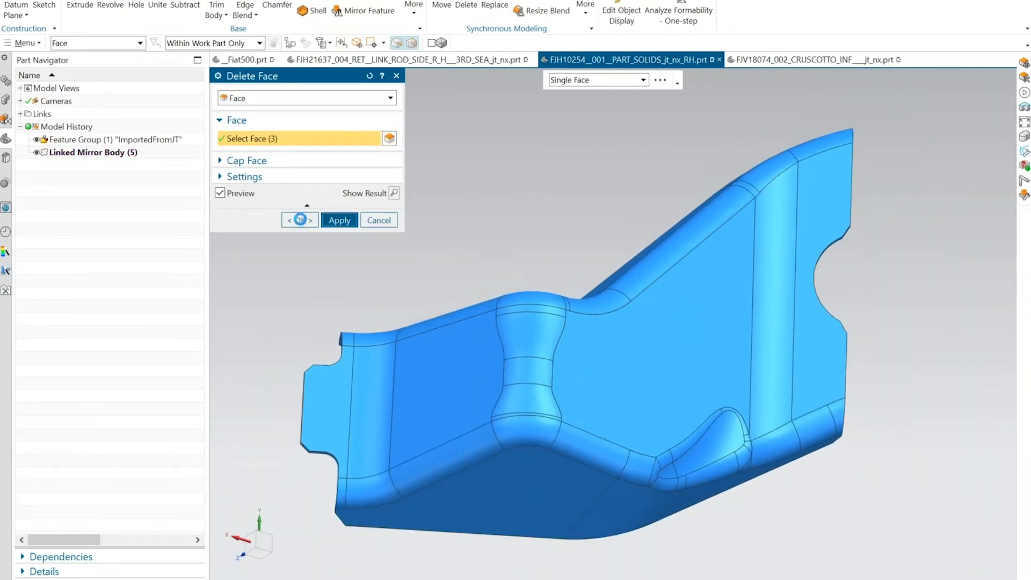
pyautogui.click(379, 221)
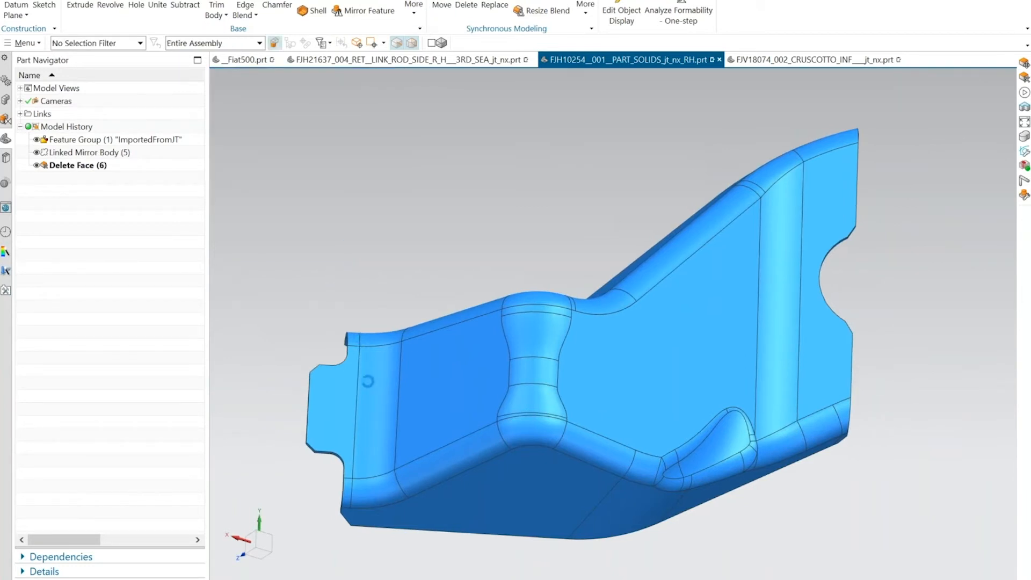
# Move the three edge faces of the narrow end tab outward by 6 mm with Move Face.
pyautogui.moveTo(399, 405); pyautogui.dragTo(573, 313, button='middle')
pyautogui.moveTo(581, 303); pyautogui.dragTo(648, 507)
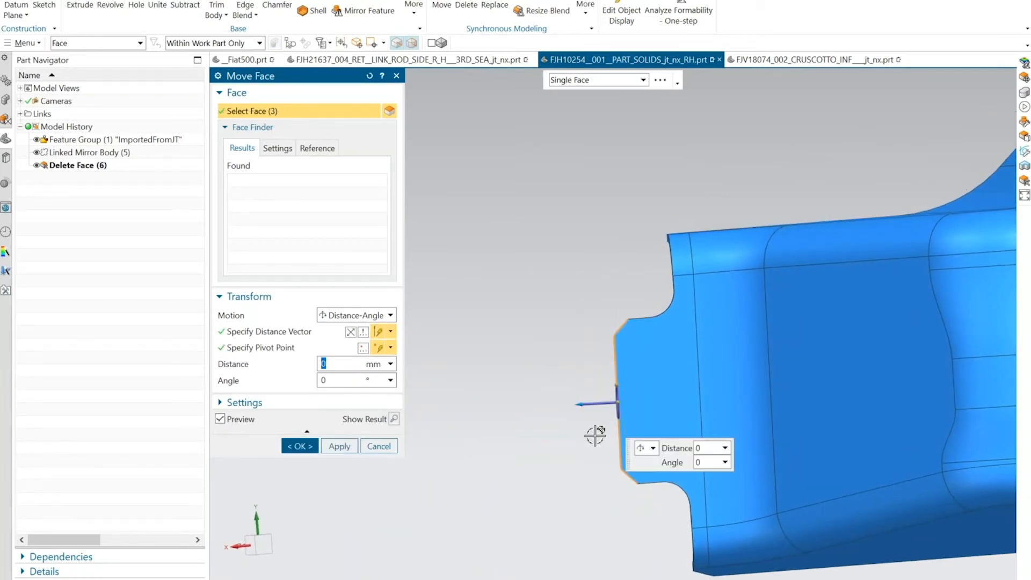
pyautogui.moveTo(576, 404); pyautogui.dragTo(551, 411)
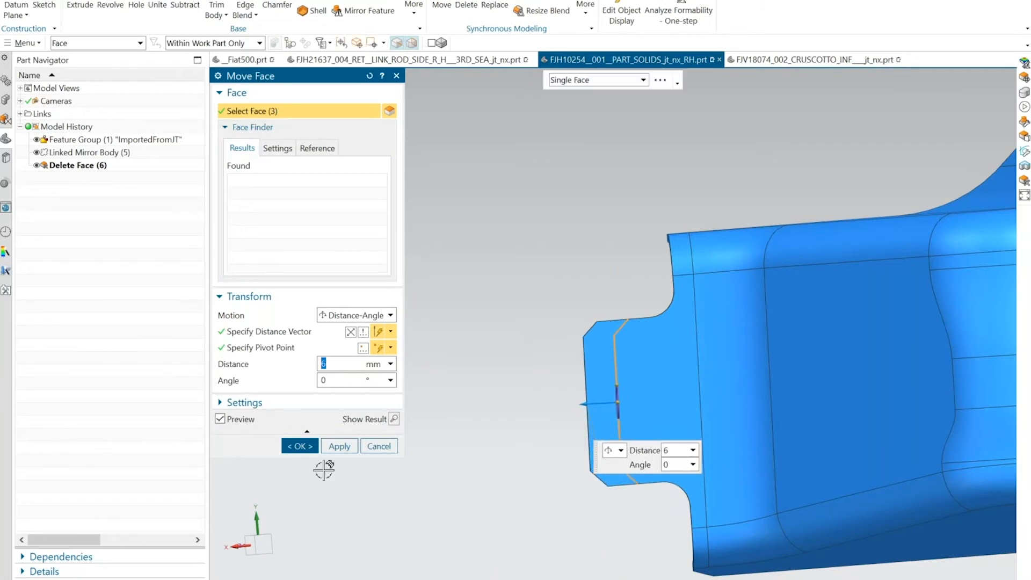
pyautogui.click(299, 446)
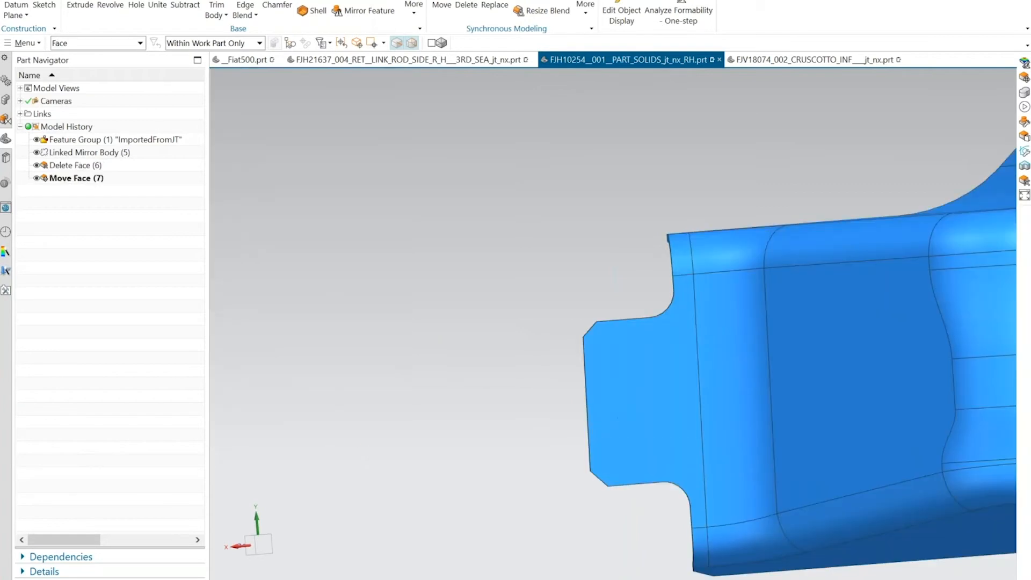
# Start an Entire Unform one-step formability analysis on the bracket's tangent faces and add a Curve to Curve constraint along the extended tab's outline.
pyautogui.moveTo(375, 449); pyautogui.dragTo(423, 233, button='middle')
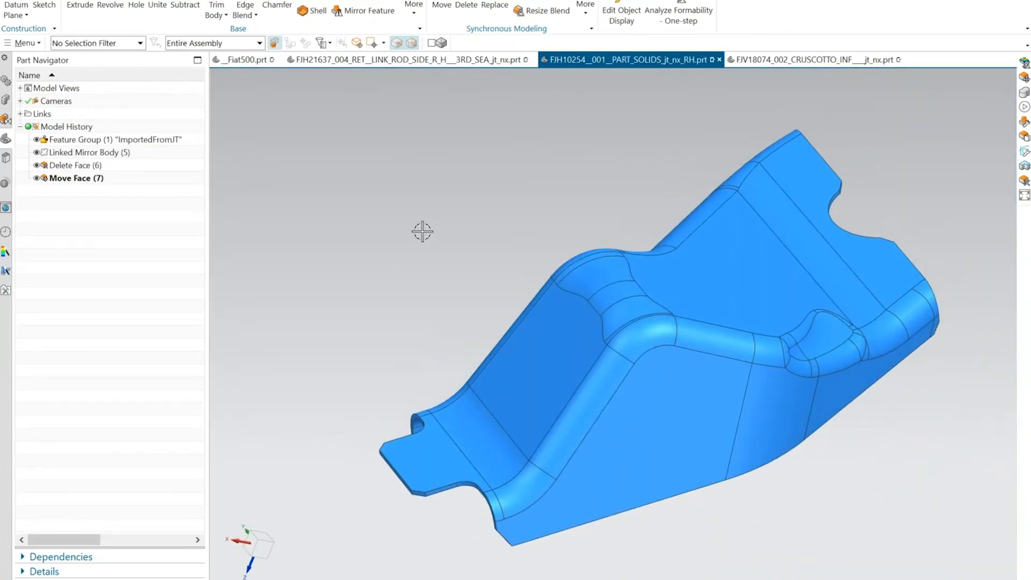
pyautogui.moveTo(422, 231); pyautogui.dragTo(447, 255, button='middle')
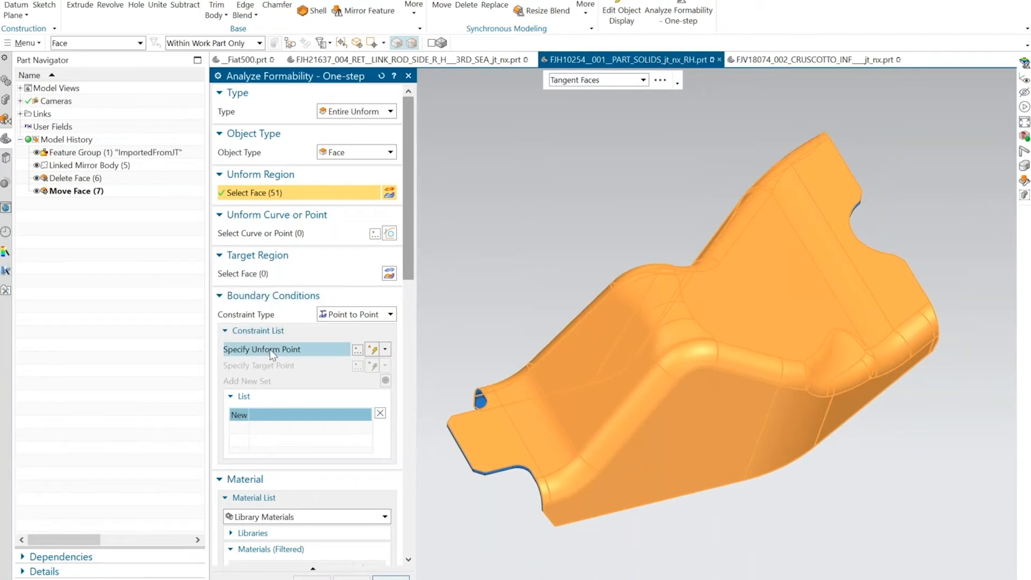
pyautogui.click(352, 315)
pyautogui.click(350, 329)
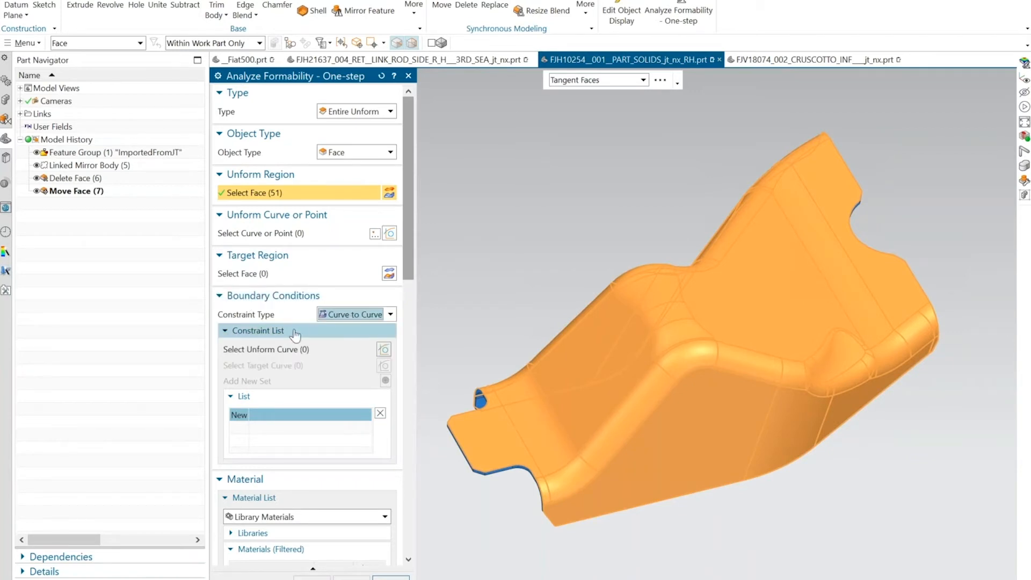
pyautogui.click(333, 350)
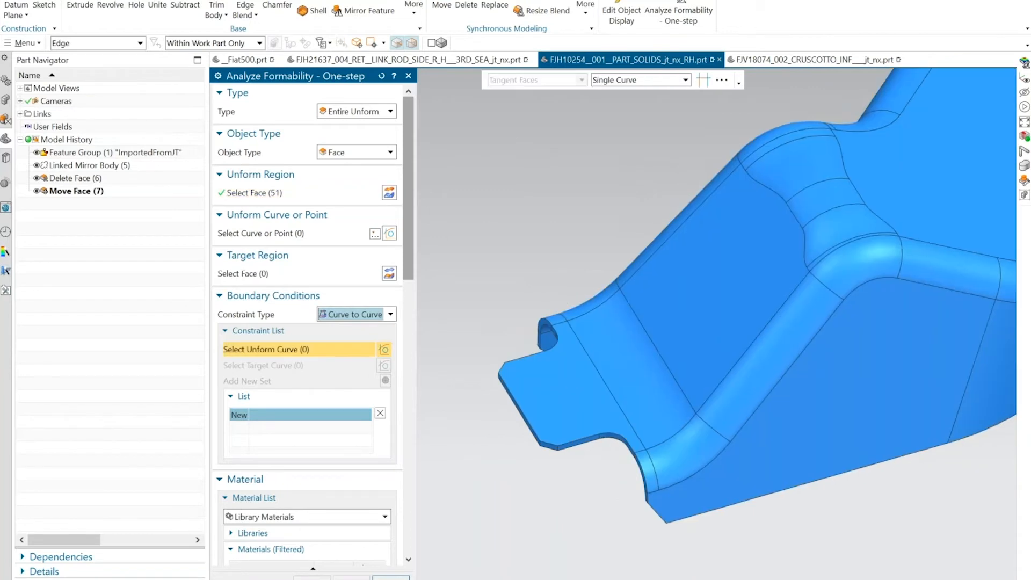
pyautogui.scroll(3, 461, 336)
pyautogui.click(578, 379)
pyautogui.click(548, 393)
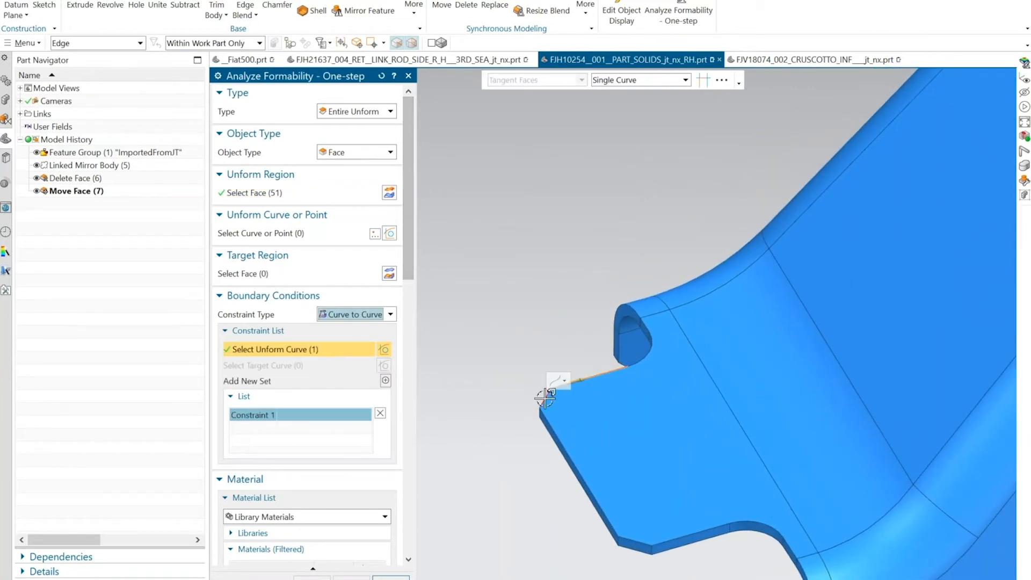
pyautogui.click(575, 462)
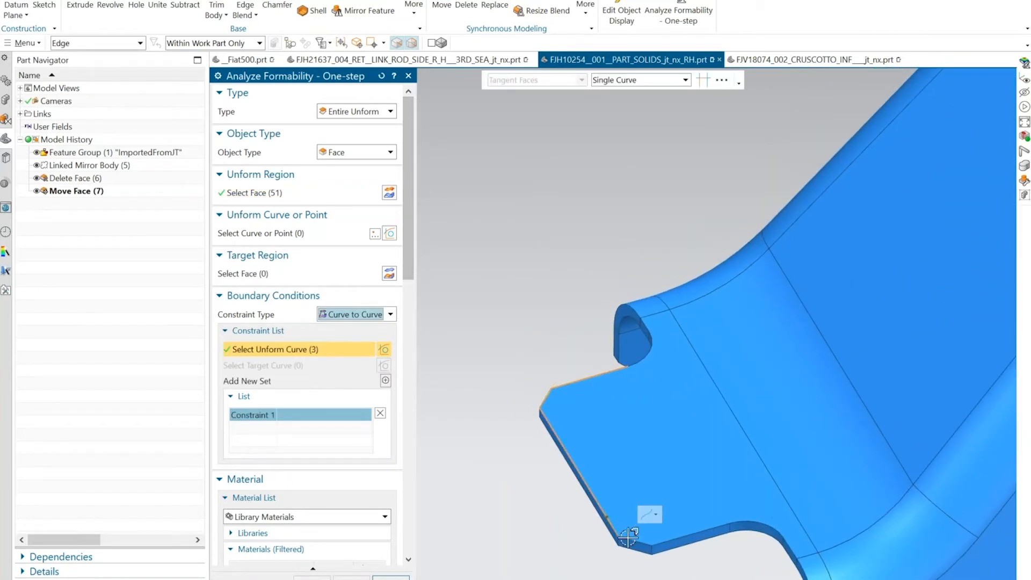
pyautogui.click(629, 539)
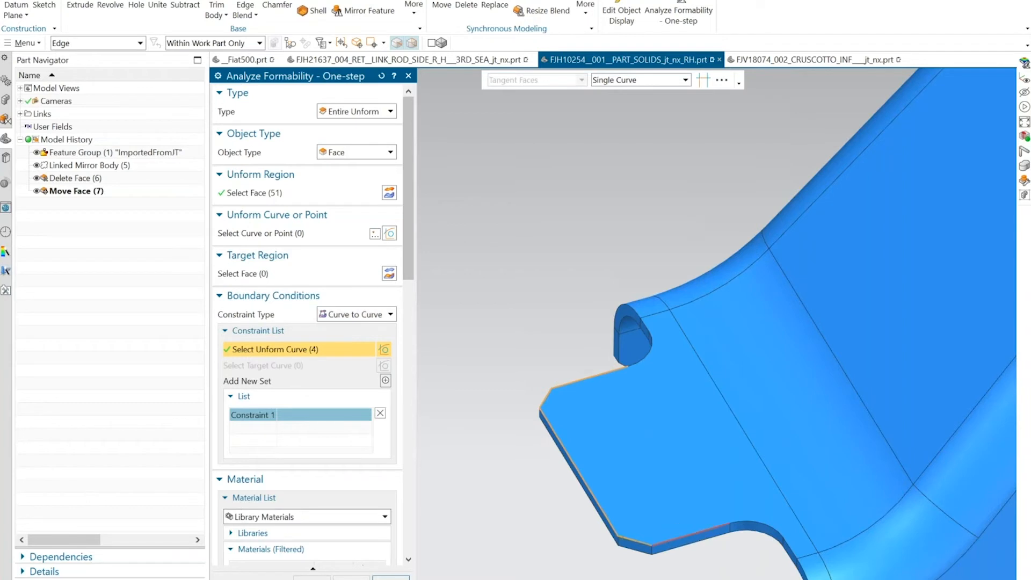
pyautogui.click(676, 534)
# Define the draw direction from the flat end-tab face and use the inferred thickness.
pyautogui.moveTo(407, 189)
pyautogui.mouseDown()
pyautogui.moveTo(414, 284)
pyautogui.moveTo(400, 349)
pyautogui.mouseUp()
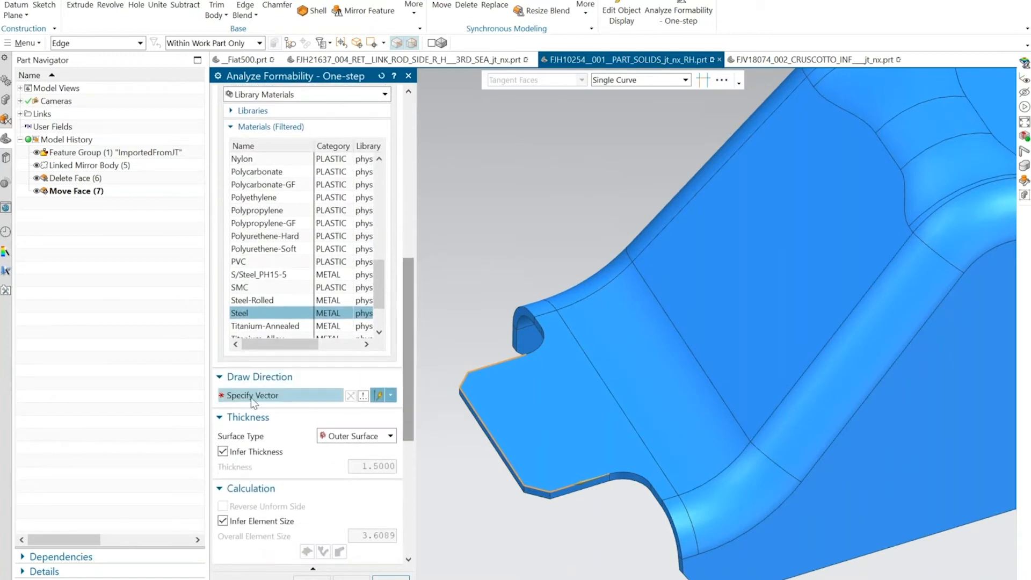
pyautogui.click(265, 397)
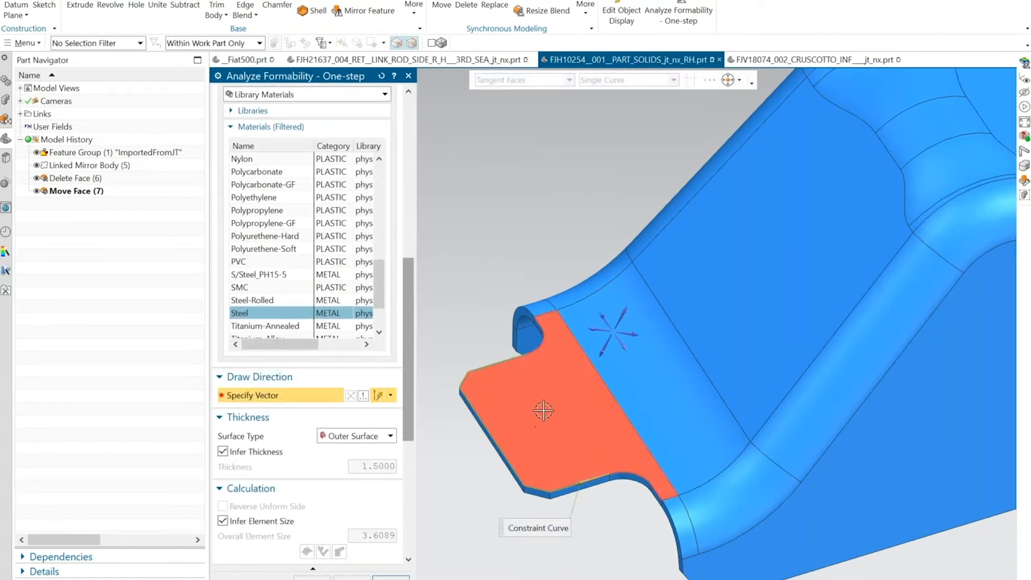
pyautogui.click(472, 376)
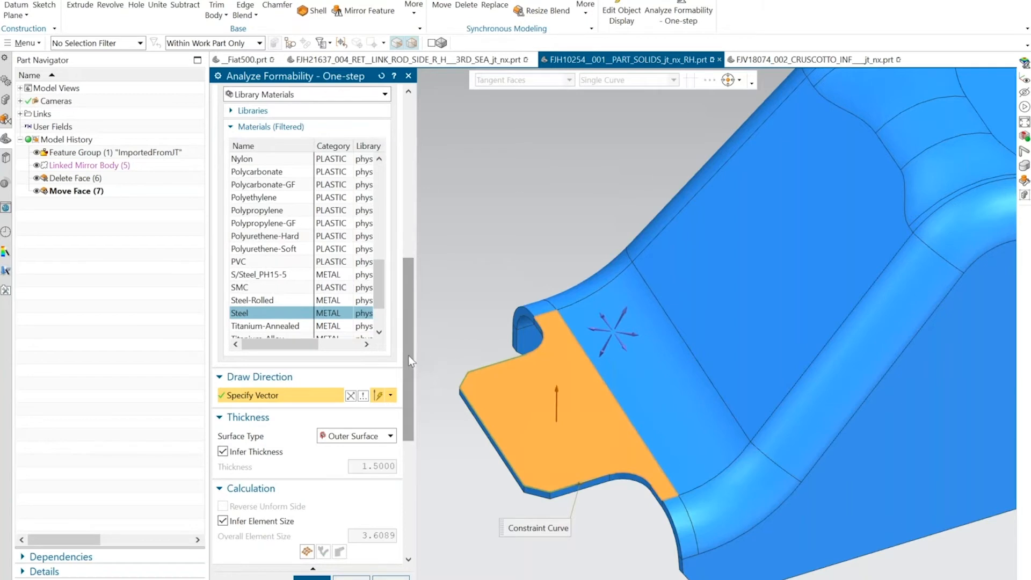
pyautogui.moveTo(408, 355); pyautogui.dragTo(408, 417)
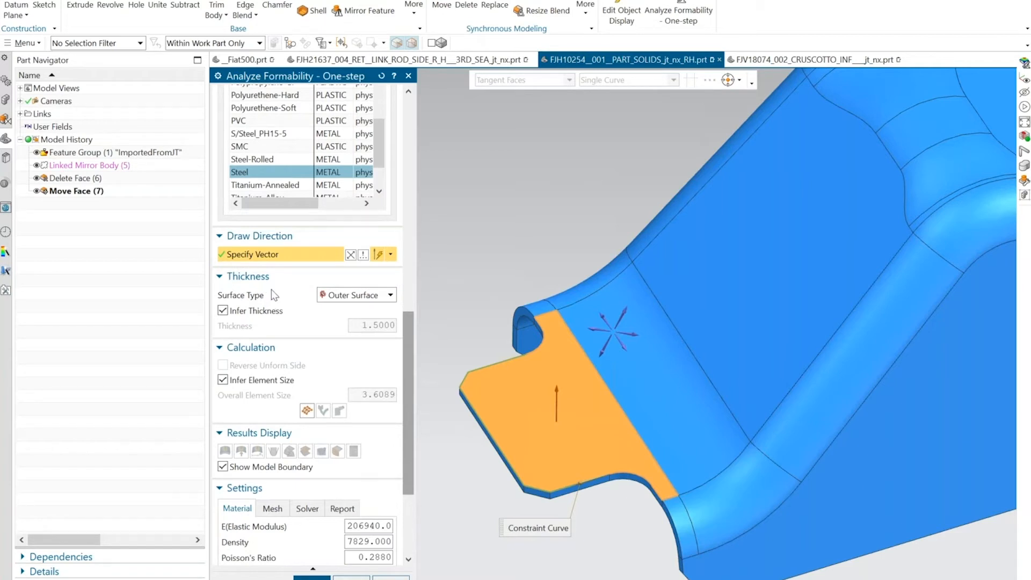
pyautogui.click(247, 312)
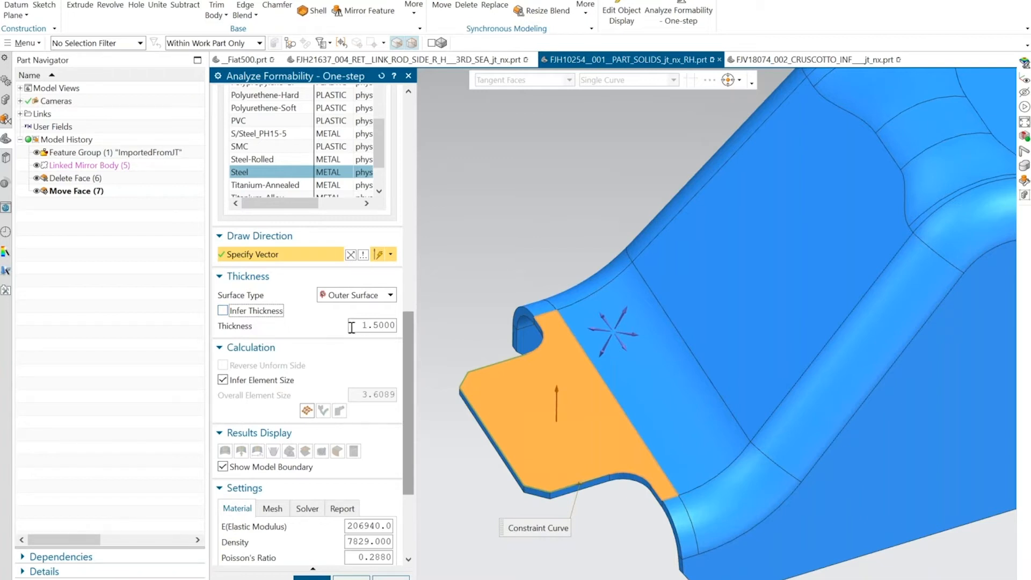
pyautogui.click(250, 313)
# Mesh the unform region with the inferred element size and run the formability calculation.
pyautogui.click(307, 410)
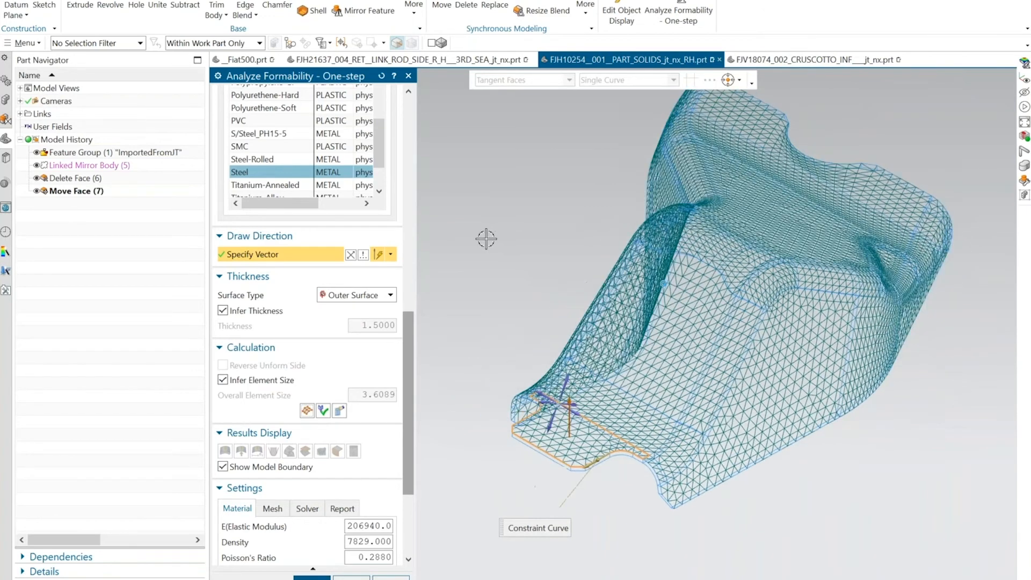
pyautogui.click(339, 412)
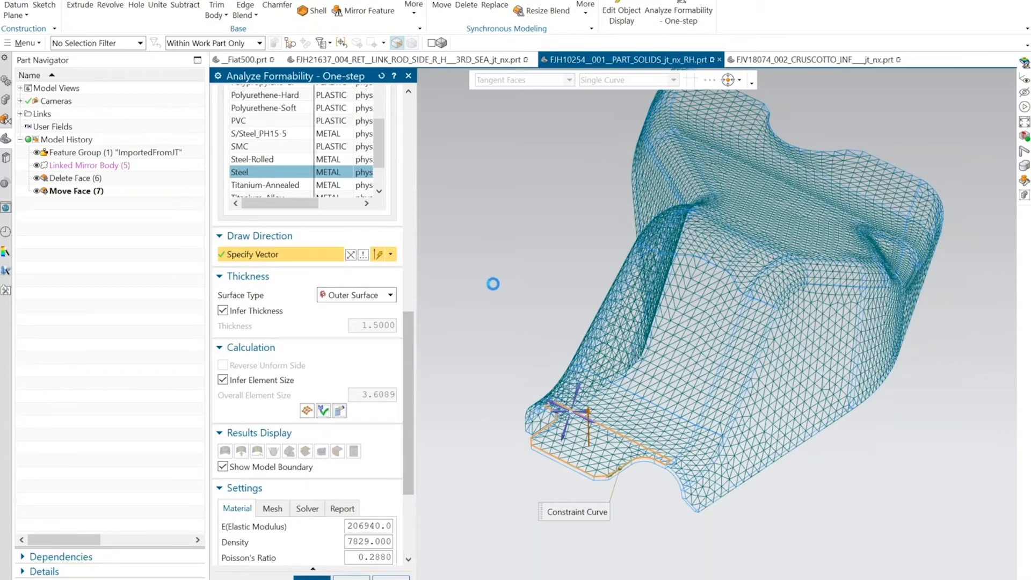
pyautogui.scroll(5, 478, 260)
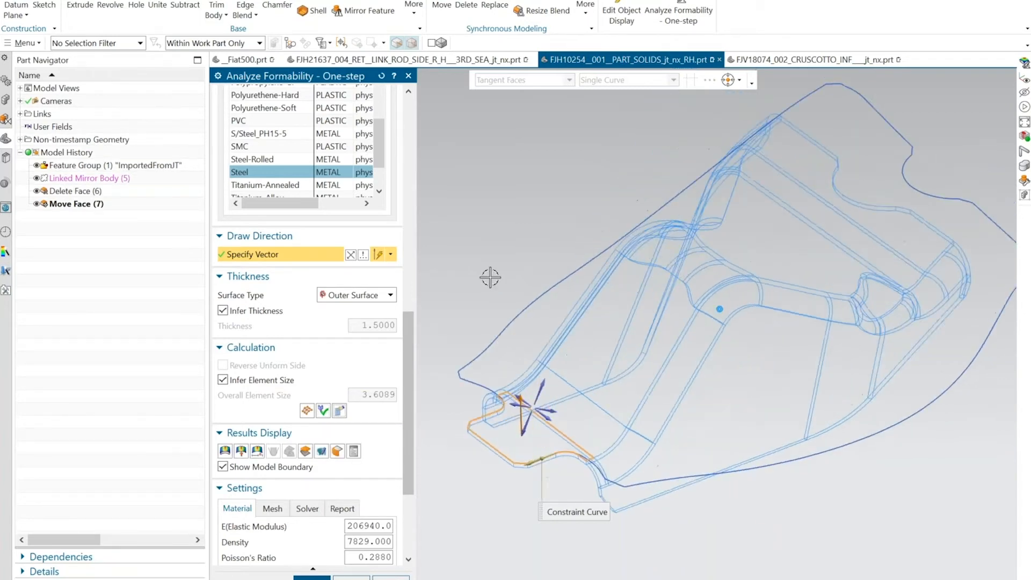
# Display the thickness and stress plots of the bracket's one-step formability result.
pyautogui.moveTo(478, 261); pyautogui.dragTo(451, 258, button='middle')
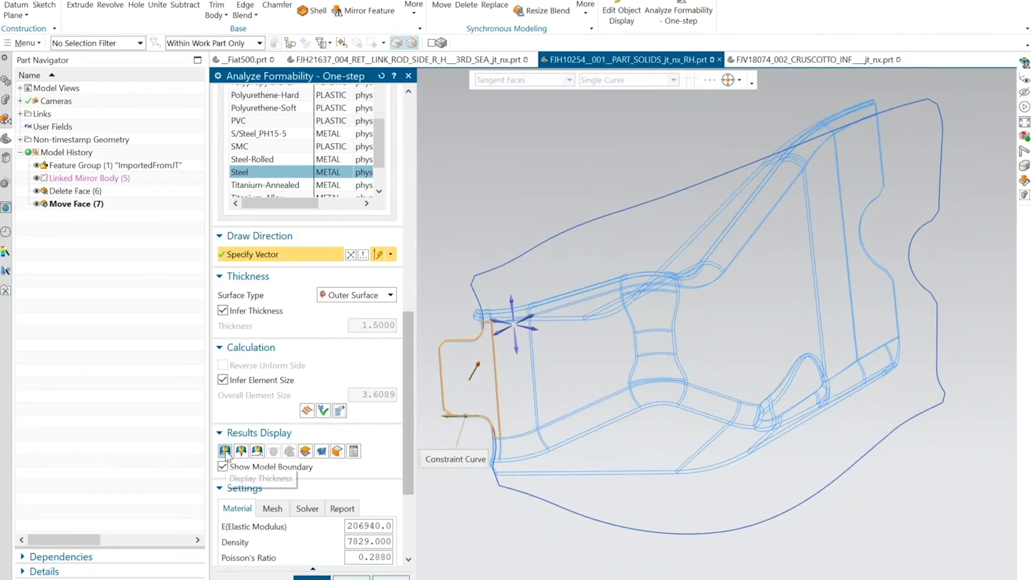
pyautogui.click(225, 452)
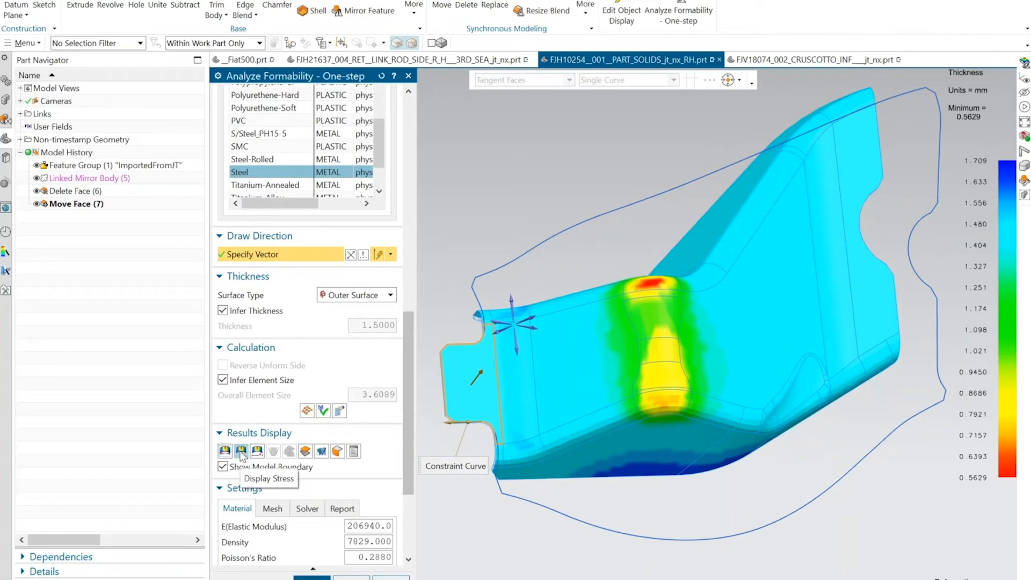
pyautogui.click(241, 452)
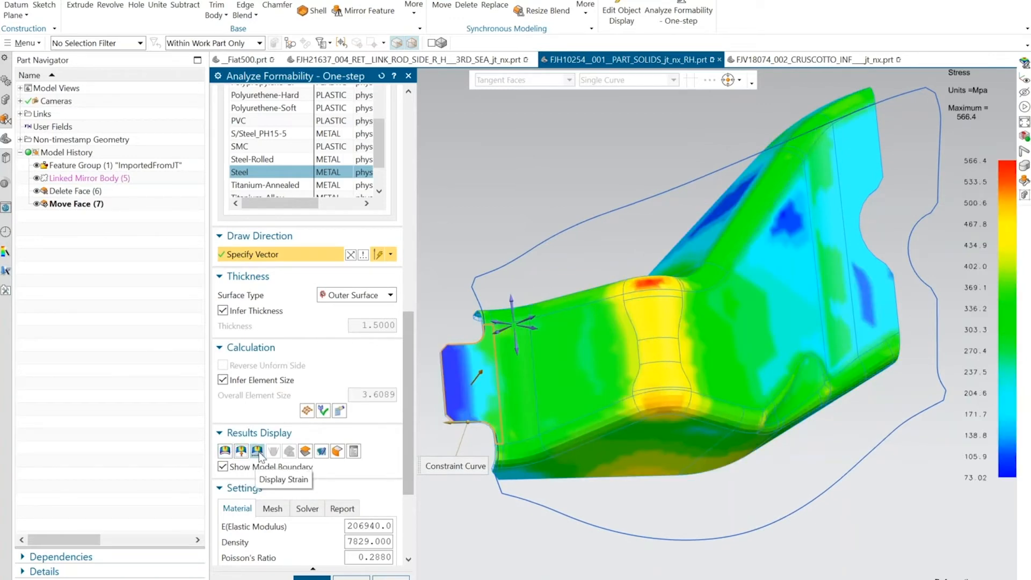
pyautogui.click(225, 452)
pyautogui.click(224, 452)
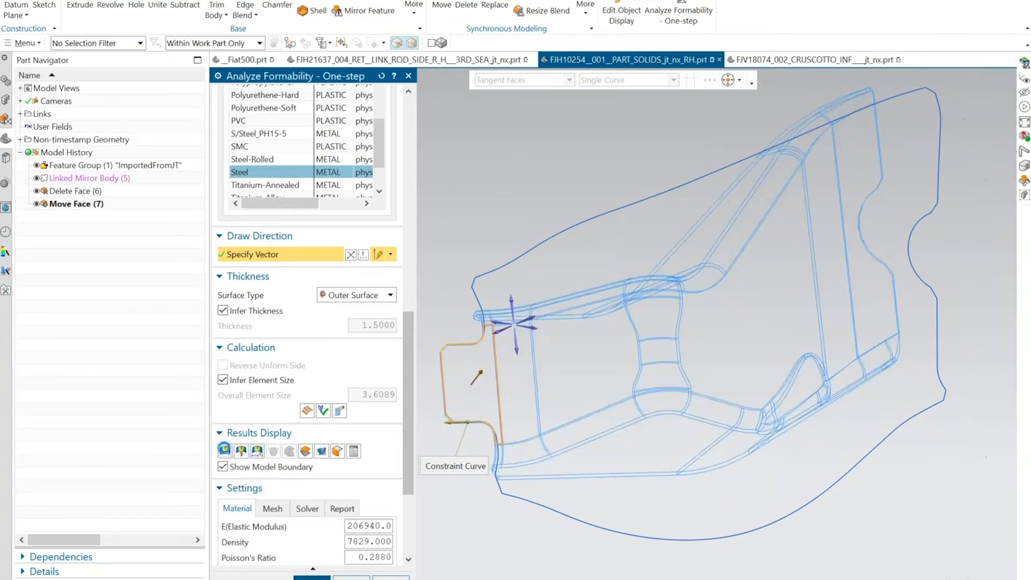
# Examine the thickness distribution around the bracket's saddle-shaped middle bend from several angles.
pyautogui.moveTo(476, 268); pyautogui.dragTo(645, 289, button='middle')
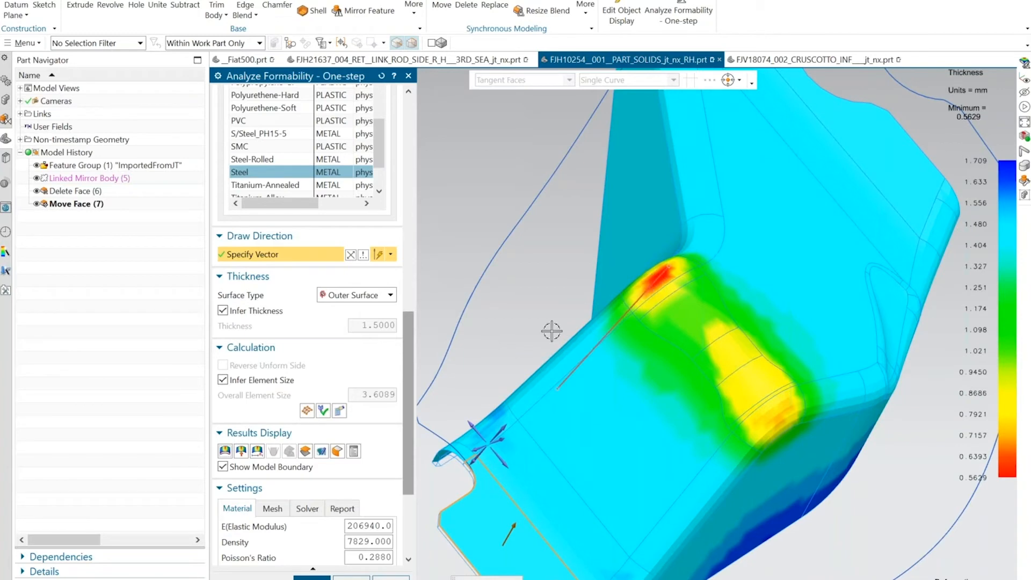
pyautogui.click(225, 453)
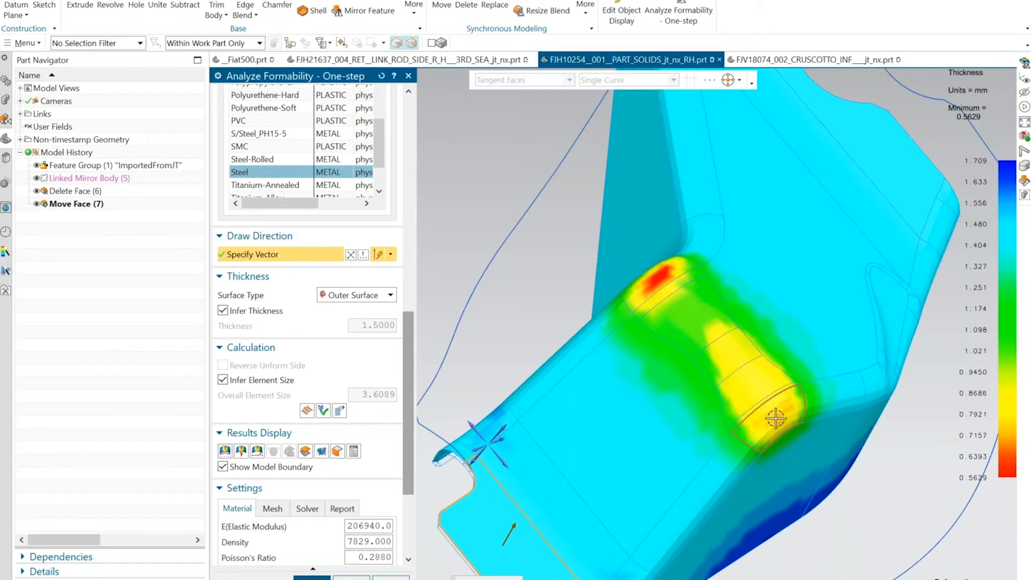
pyautogui.moveTo(775, 416); pyautogui.dragTo(774, 416, button='middle')
pyautogui.moveTo(665, 321); pyautogui.dragTo(660, 316, button='middle')
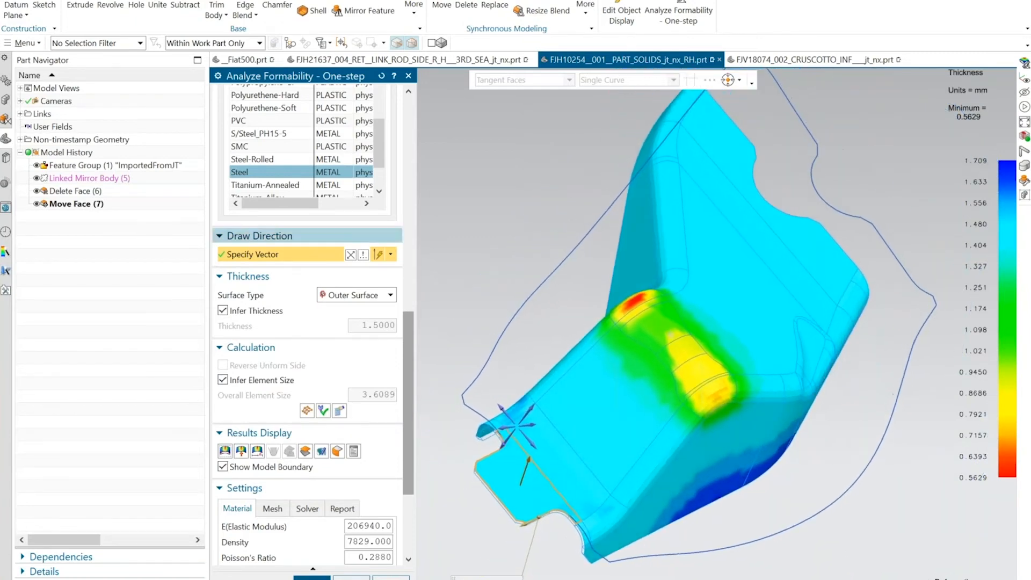
pyautogui.moveTo(738, 475); pyautogui.dragTo(625, 352, button='middle')
pyautogui.scroll(3, 532, 273)
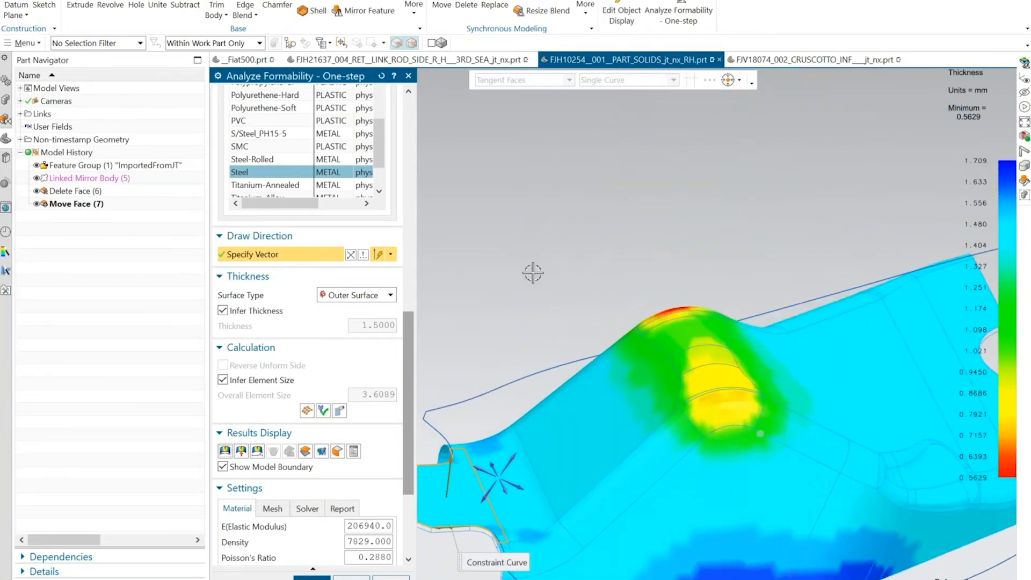
# Redefine the draw direction from the curved face on the bracket's saddle-shaped middle bend.
pyautogui.click(718, 371)
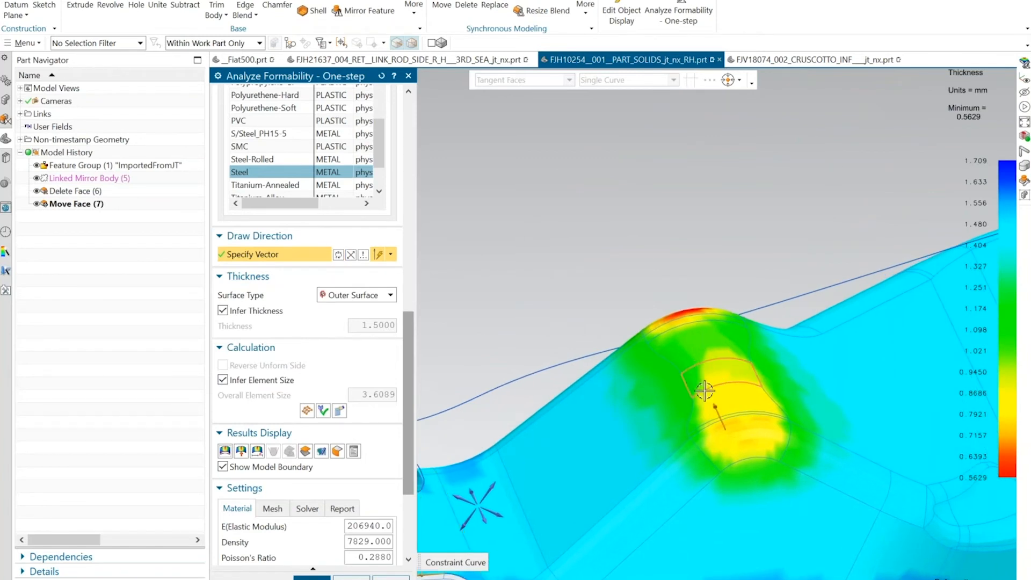
pyautogui.moveTo(635, 357)
pyautogui.mouseDown(button='middle')
pyautogui.moveTo(675, 366)
pyautogui.moveTo(647, 361)
pyautogui.mouseUp(button='middle')
pyautogui.click(727, 402)
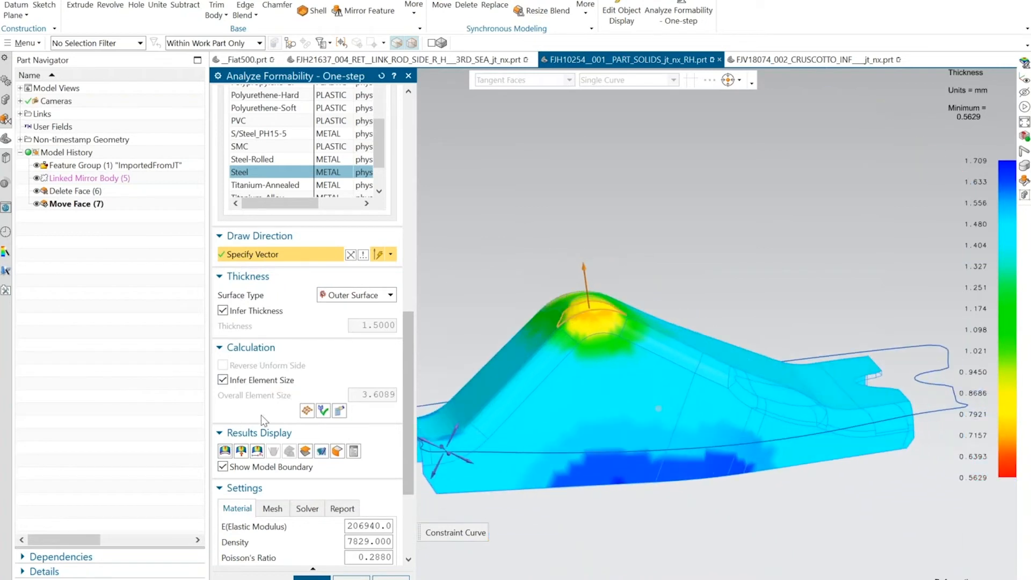
# Remesh the unform region with the inferred element size and recalculate the bracket's formability.
pyautogui.click(306, 410)
pyautogui.click(322, 411)
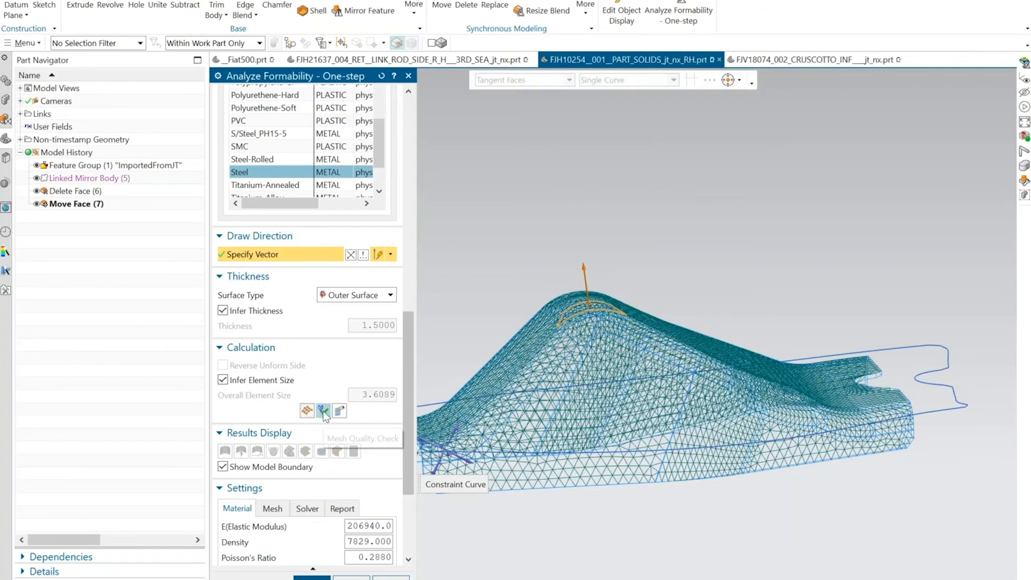
pyautogui.click(340, 413)
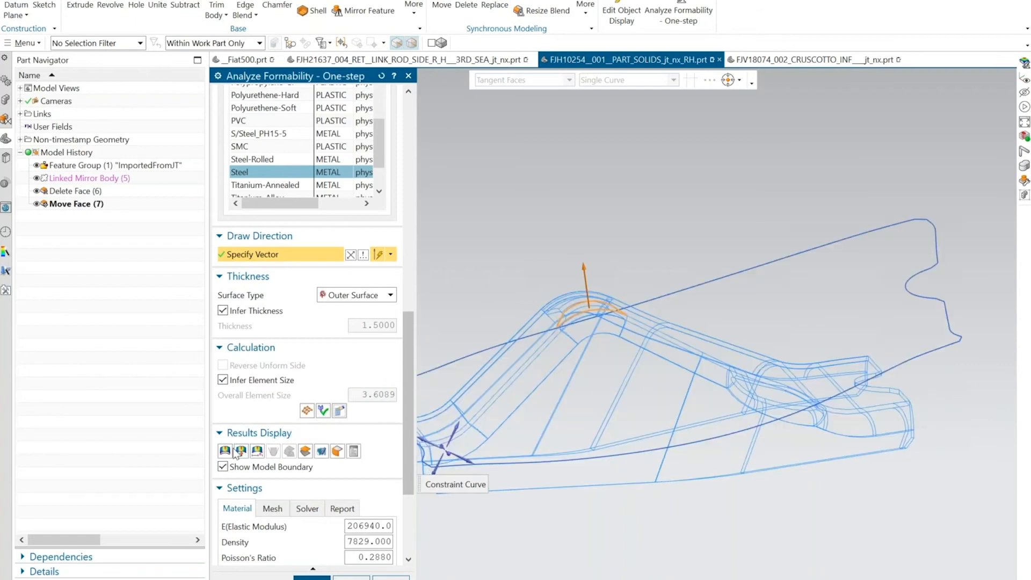
# Display the recalculated thickness plot and inspect thinning at both ends of the saddle bend and the side wall.
pyautogui.click(226, 451)
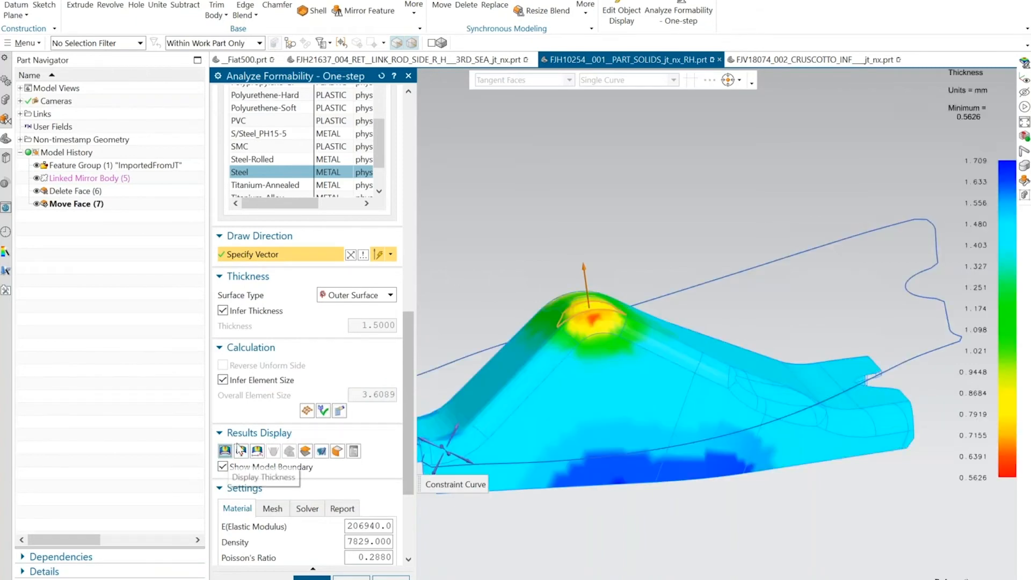
pyautogui.moveTo(556, 298); pyautogui.dragTo(598, 329, button='middle')
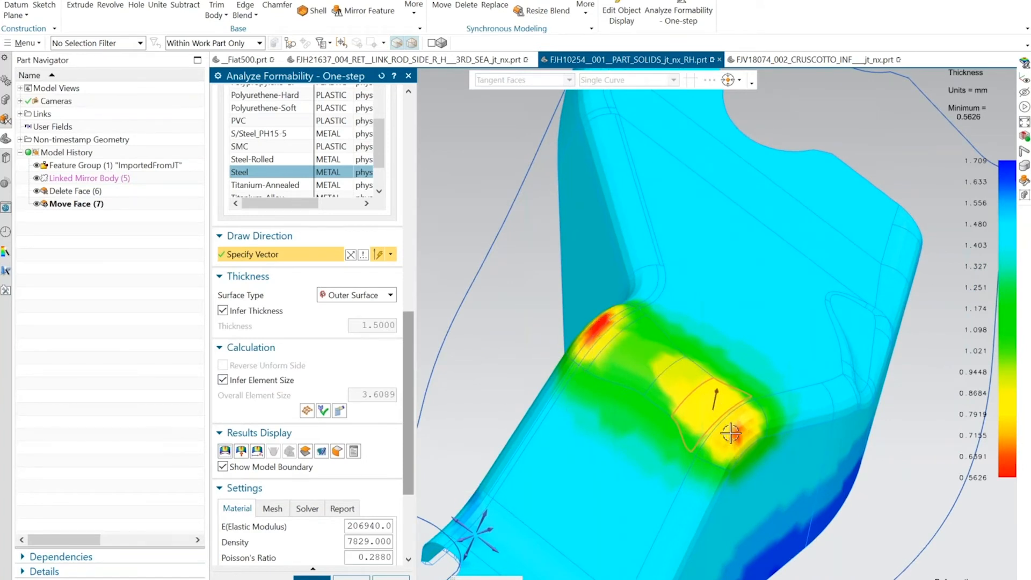
pyautogui.moveTo(731, 433); pyautogui.dragTo(727, 438, button='middle')
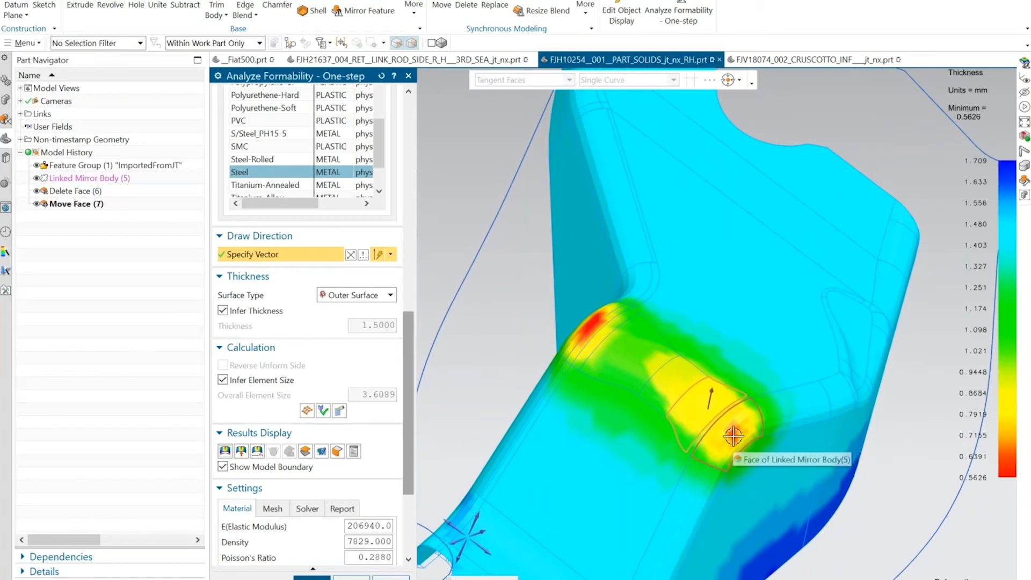
pyautogui.moveTo(730, 432); pyautogui.dragTo(720, 338, button='middle')
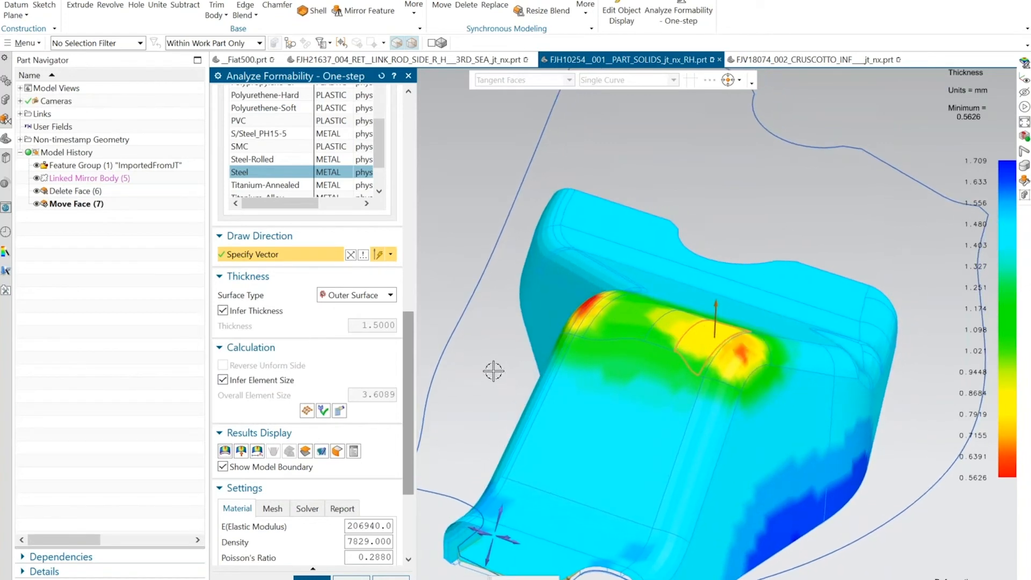
pyautogui.moveTo(495, 368); pyautogui.dragTo(563, 316, button='middle')
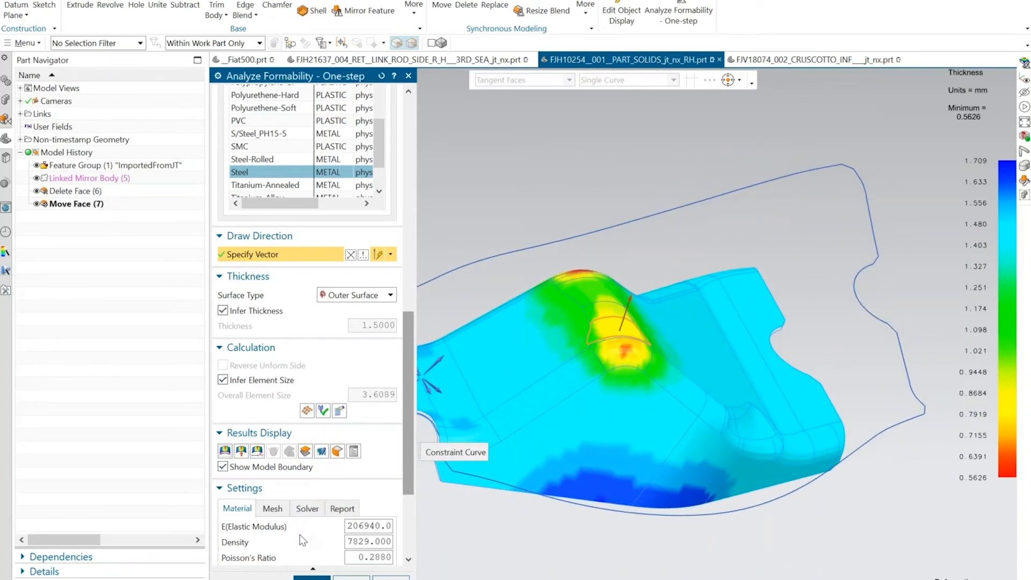
# Accept the one-step analysis to create the bracket's unform feature with its flattened blank outline.
pyautogui.click(312, 577)
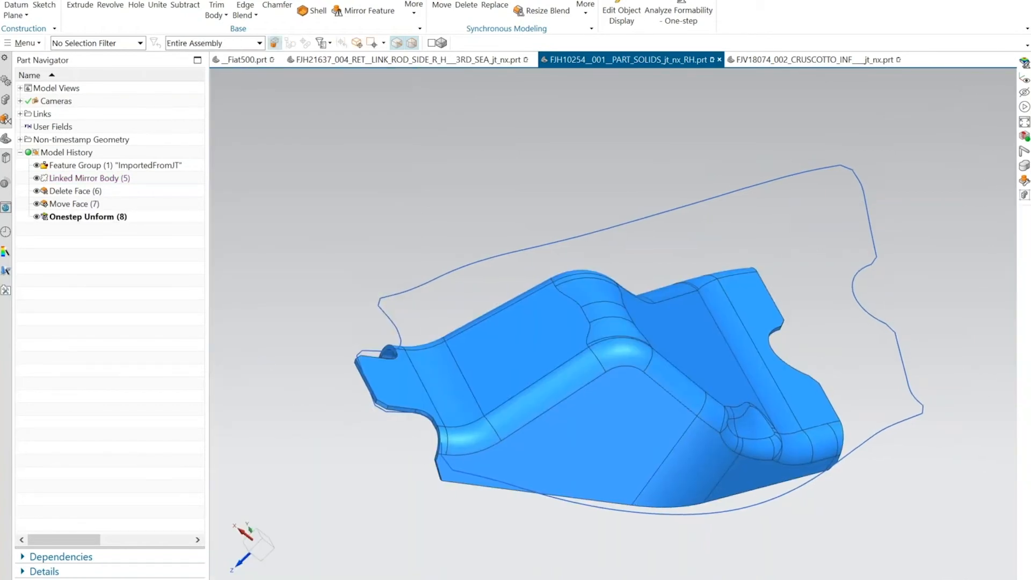
pyautogui.moveTo(636, 320); pyautogui.dragTo(609, 313, button='middle')
pyautogui.scroll(-1, 609, 313)
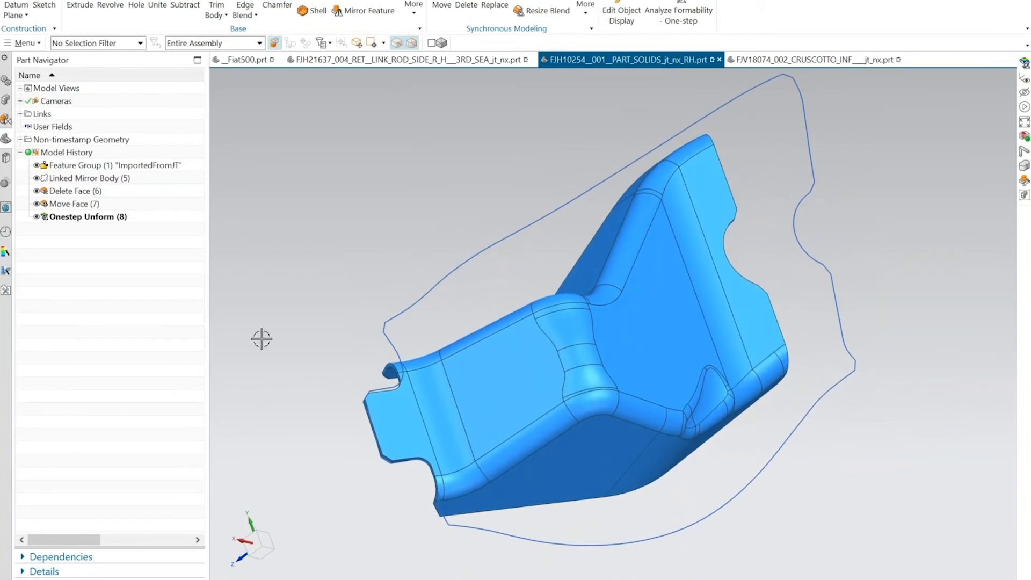
pyautogui.moveTo(327, 322); pyautogui.dragTo(376, 285, button='middle')
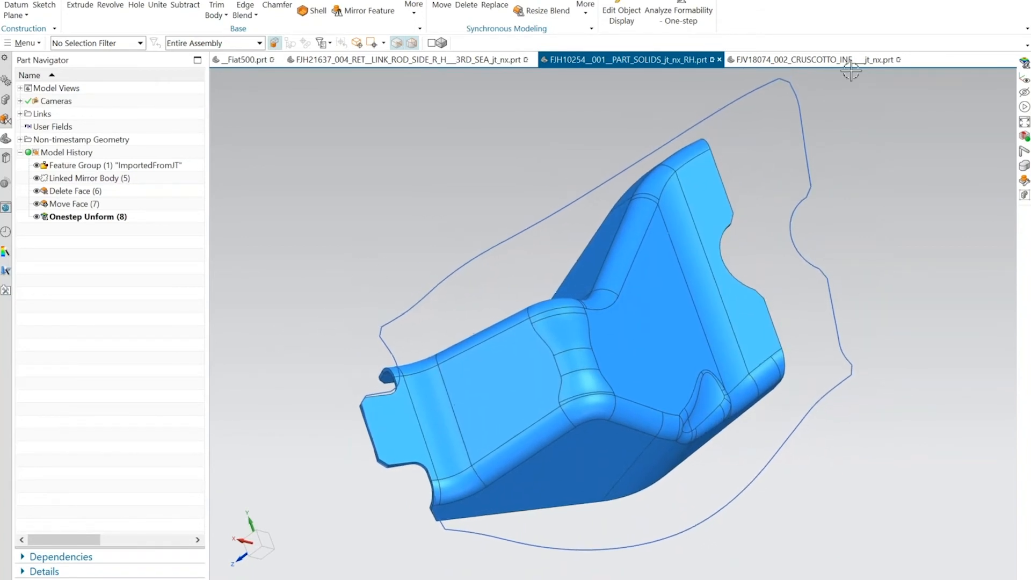
# Look over the FJV18074_002_CRUSCOTTO_INF panel and locate it in the __Fiat500 assembly.
pyautogui.click(788, 60)
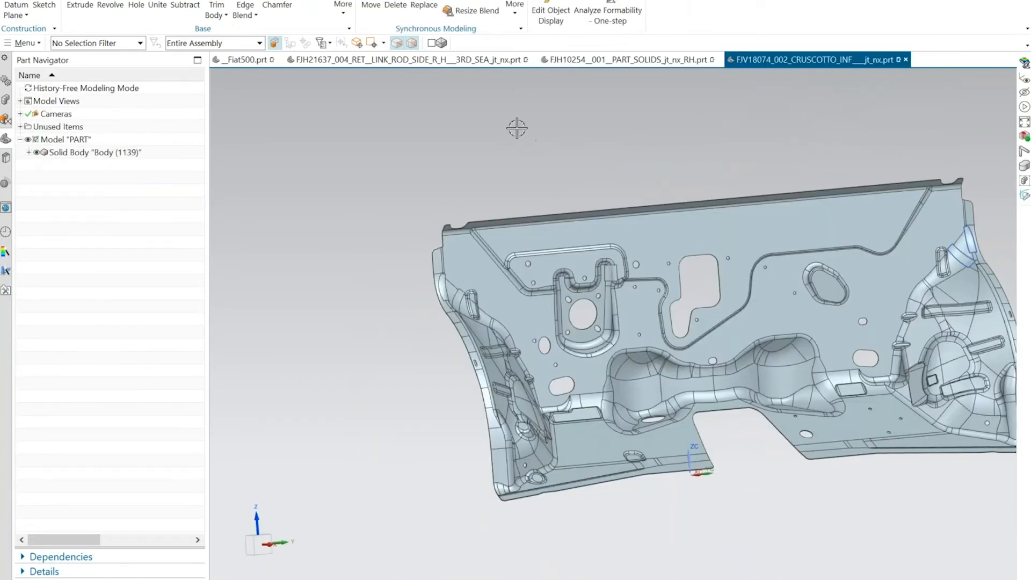
pyautogui.moveTo(516, 128); pyautogui.dragTo(400, 148, button='middle')
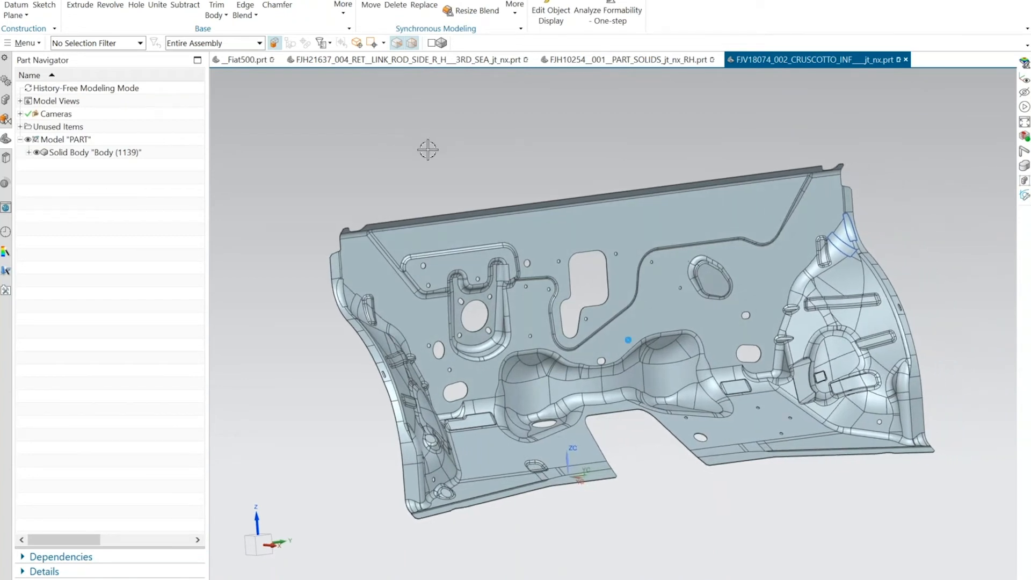
pyautogui.moveTo(243, 63)
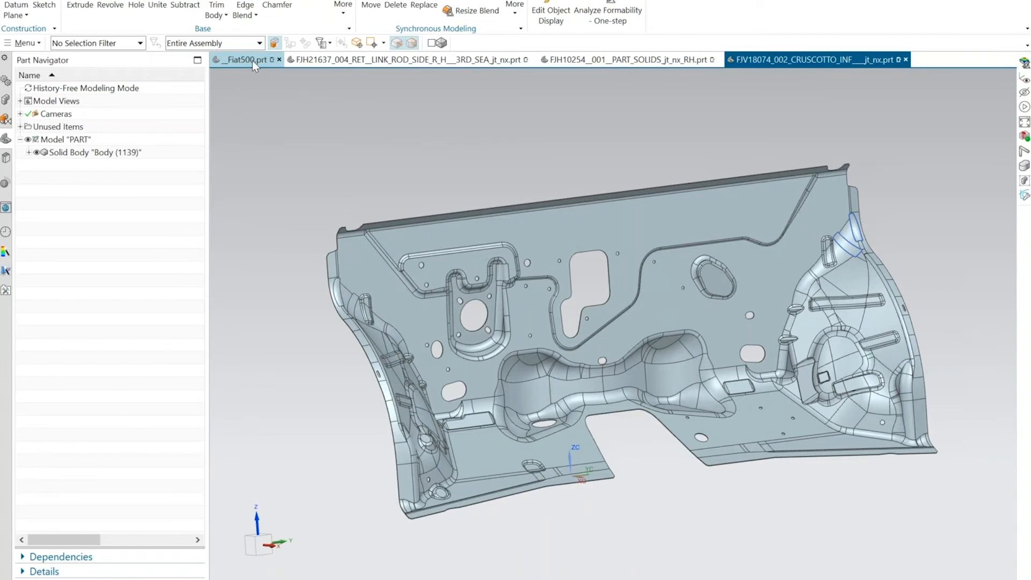
pyautogui.click(252, 60)
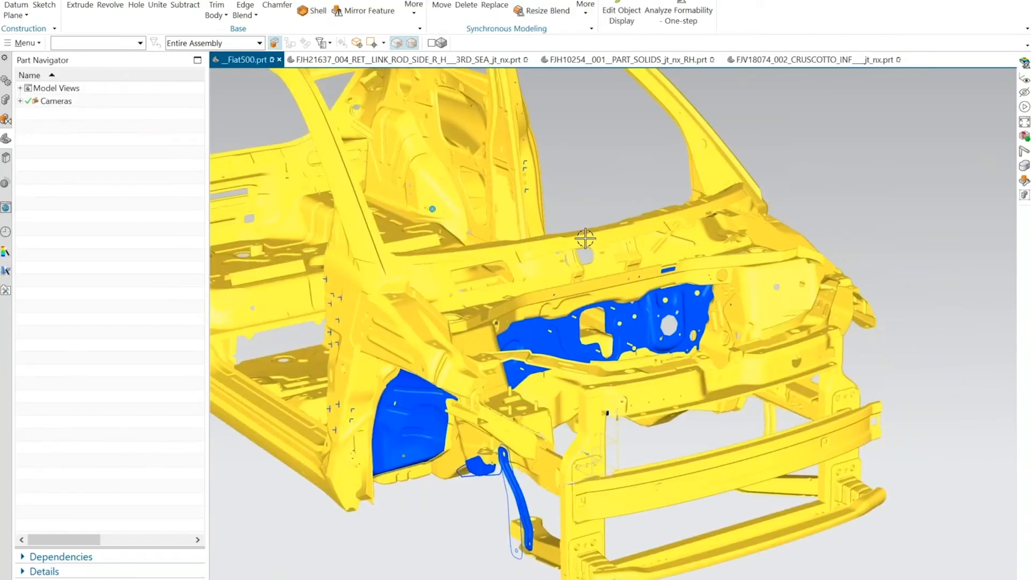
pyautogui.moveTo(584, 210); pyautogui.dragTo(552, 311, button='middle')
# Start an Entire Unform one-step formability analysis in FJV18074_002_CRUSCOTTO_INF, using the panel's tangent faces as the unform region.
pyautogui.click(813, 60)
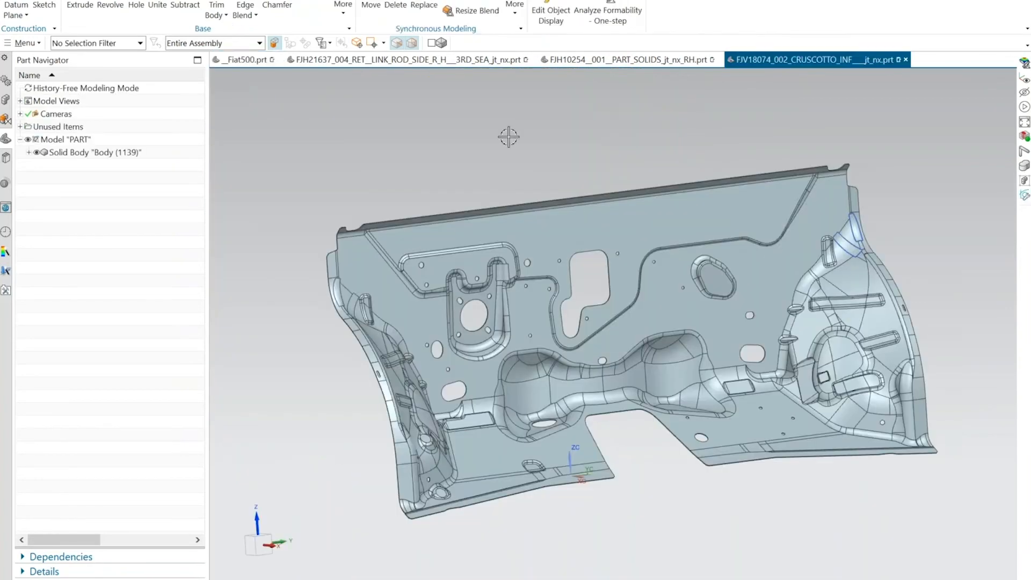
pyautogui.moveTo(491, 136); pyautogui.dragTo(473, 75, button='middle')
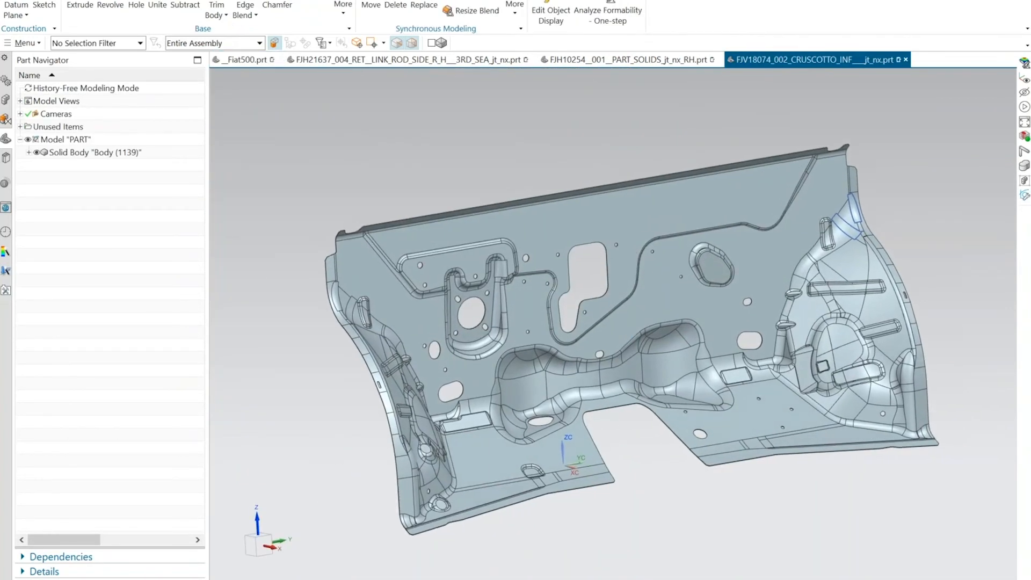
pyautogui.click(613, 2)
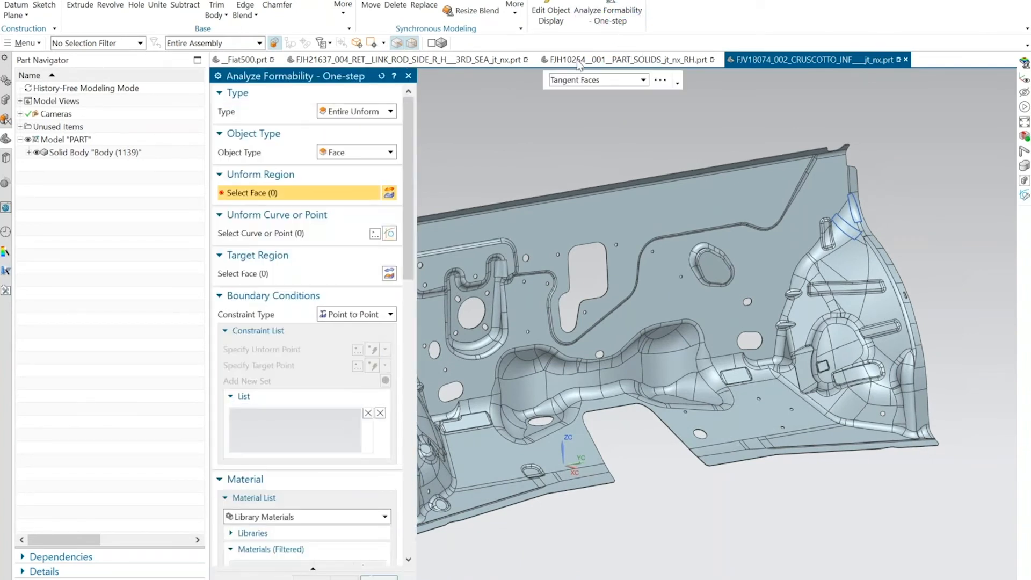
pyautogui.keyDown('shift'); pyautogui.moveTo(577, 87); pyautogui.dragTo(617, 60, button='middle'); pyautogui.keyUp('shift')
pyautogui.scroll(1, 554, 144)
pyautogui.keyDown('shift'); pyautogui.moveTo(555, 144); pyautogui.dragTo(604, 89, button='middle'); pyautogui.keyUp('shift')
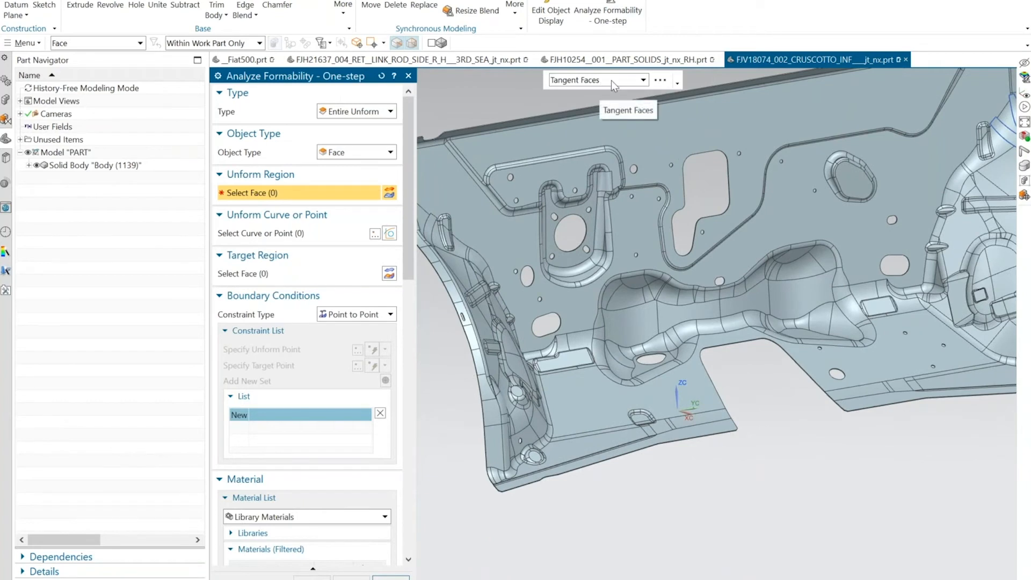
pyautogui.click(614, 82)
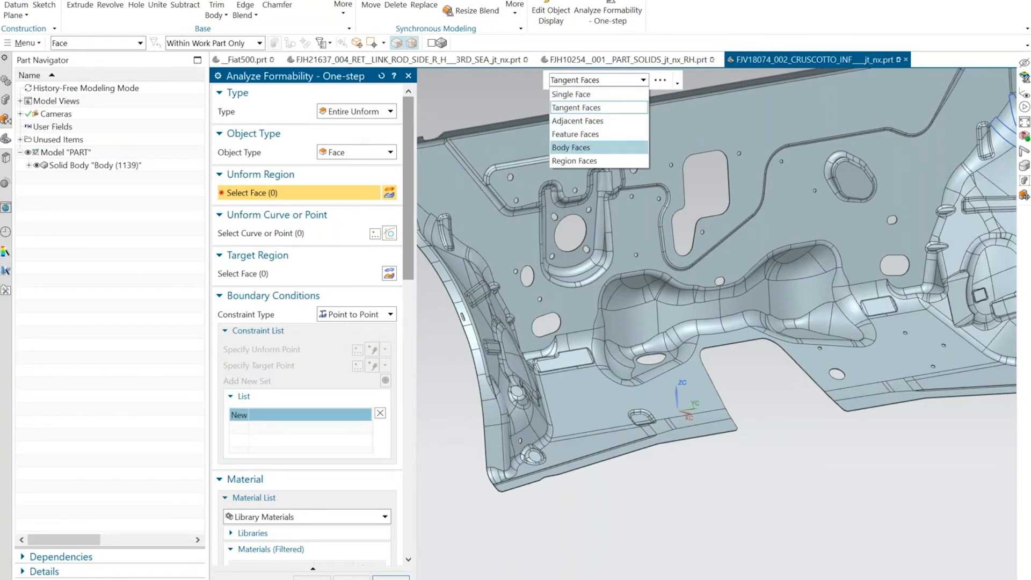
pyautogui.click(581, 110)
pyautogui.scroll(4, 654, 382)
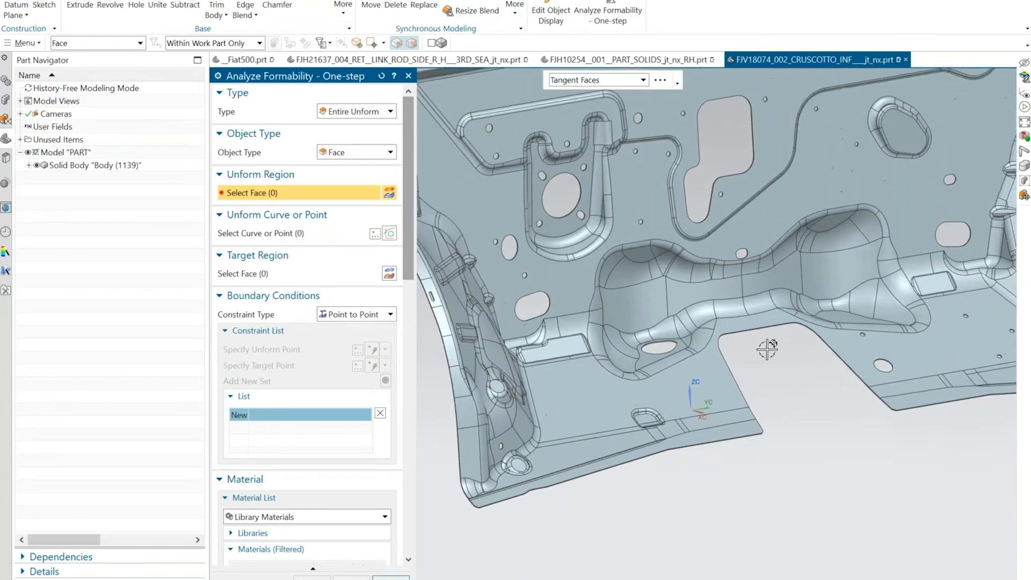
pyautogui.click(654, 383)
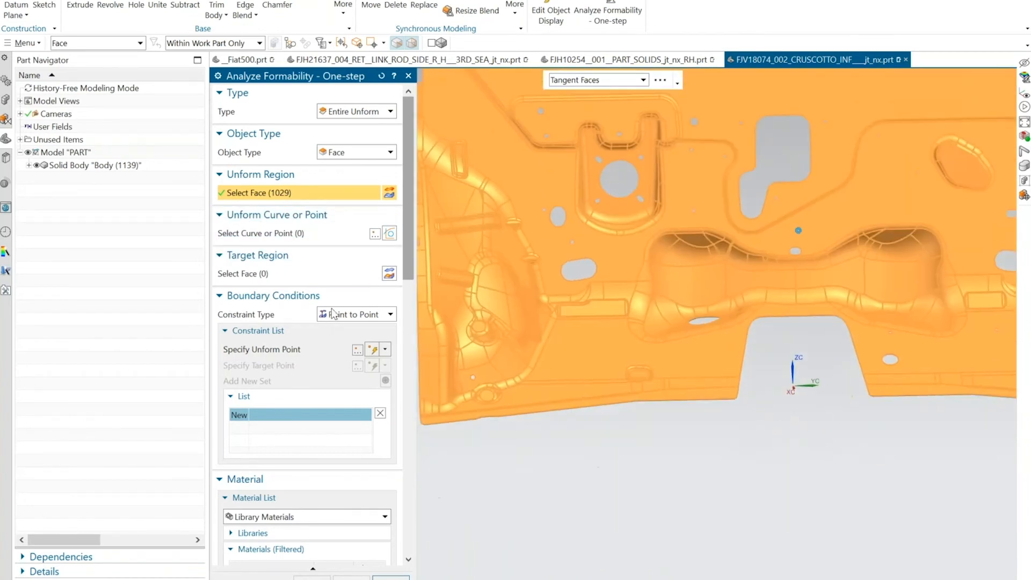
# Add a Curve to Curve boundary constraint on one slanted edge of the central cutout in the panel's lower edge.
pyautogui.click(353, 316)
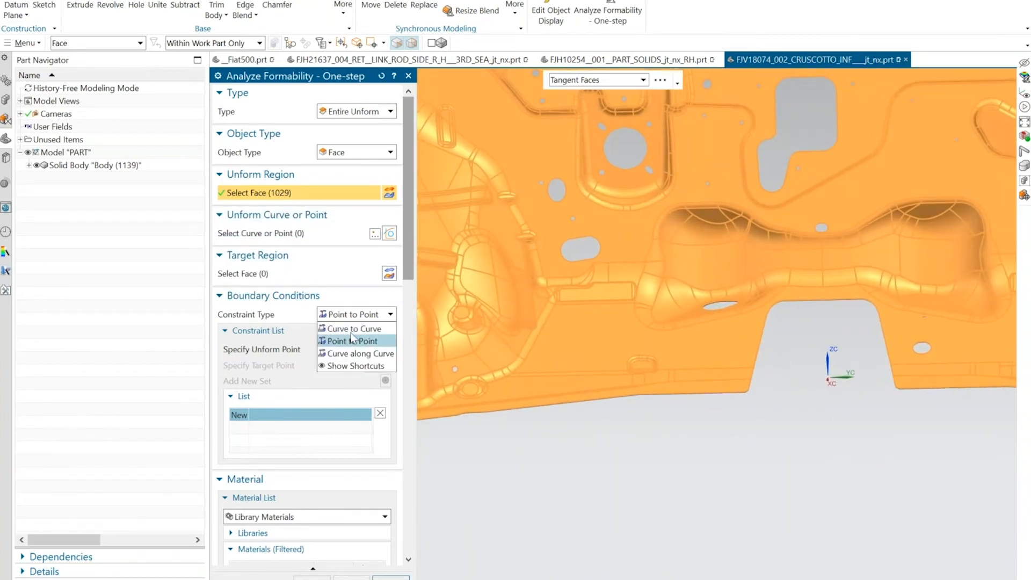
pyautogui.click(353, 330)
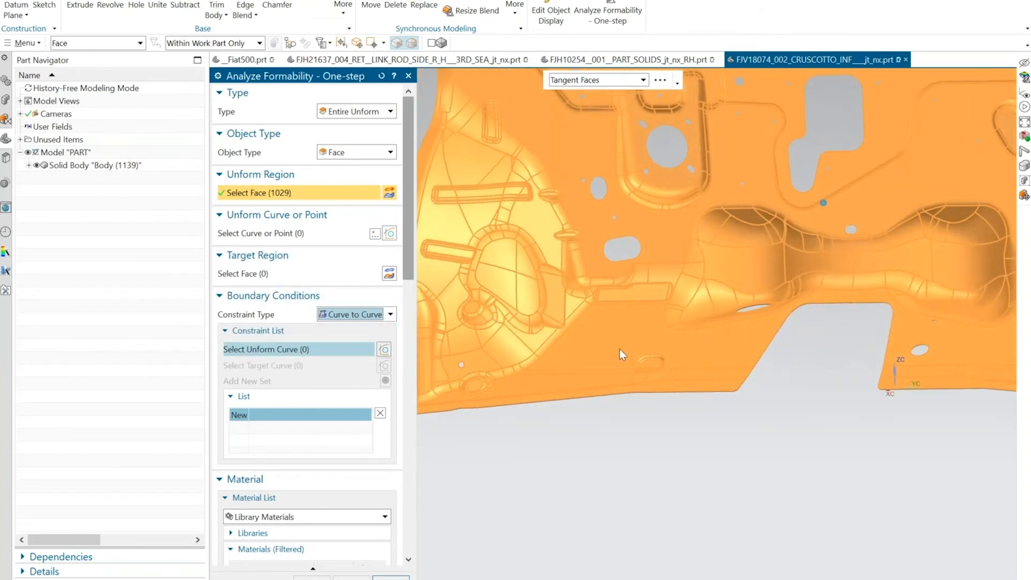
pyautogui.scroll(4, 775, 338)
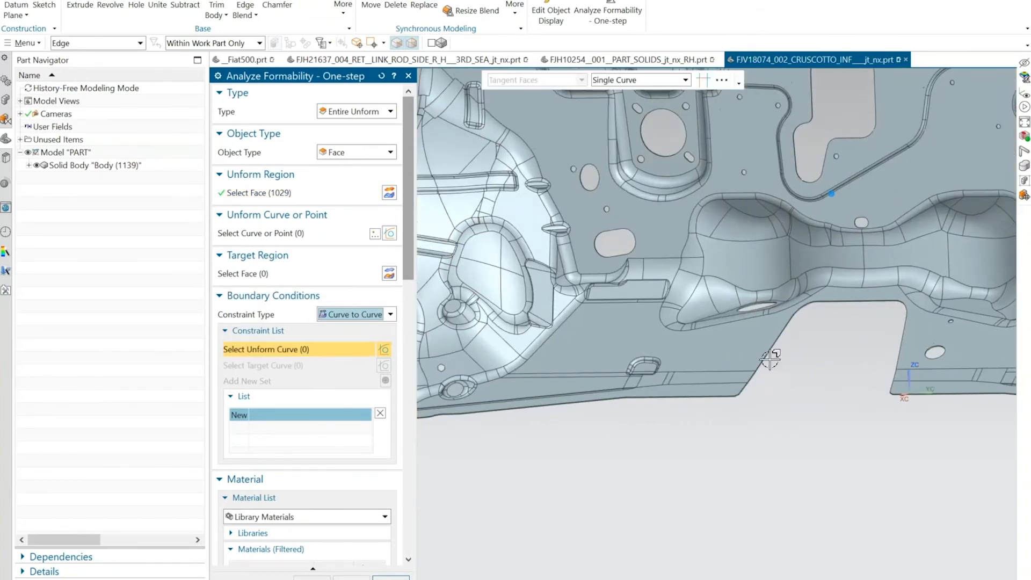
pyautogui.scroll(3, 752, 333)
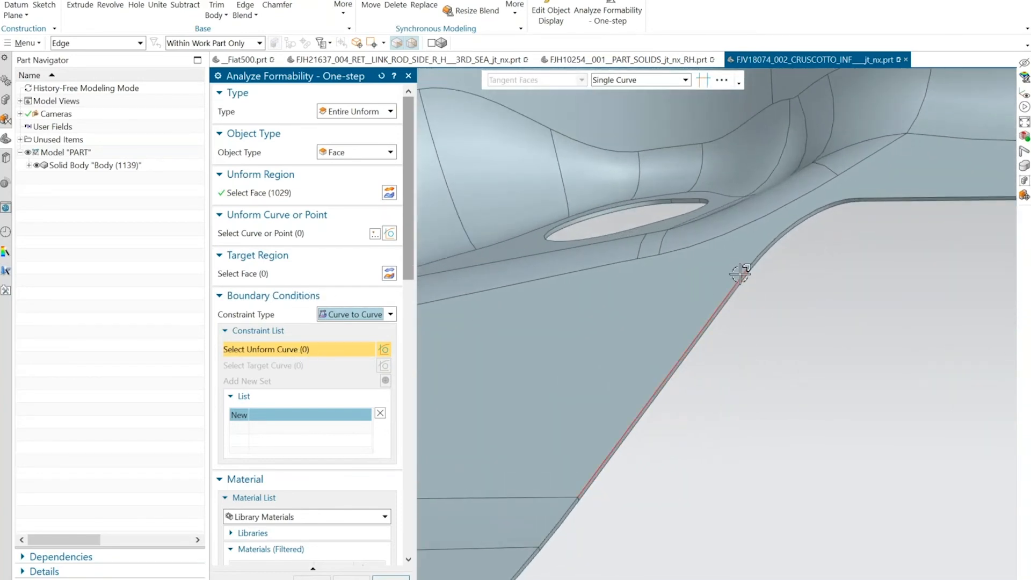
pyautogui.click(738, 279)
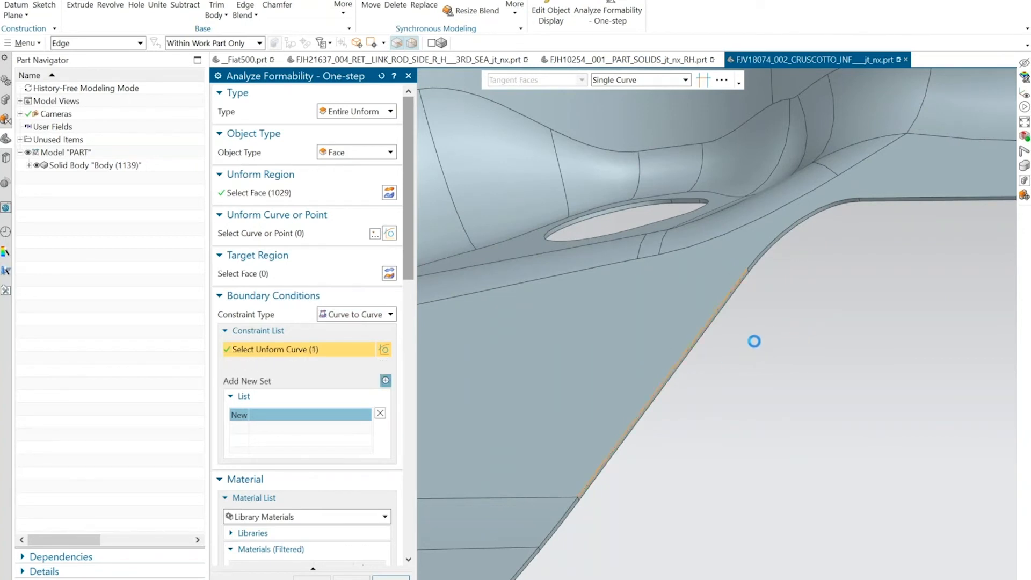
pyautogui.click(384, 382)
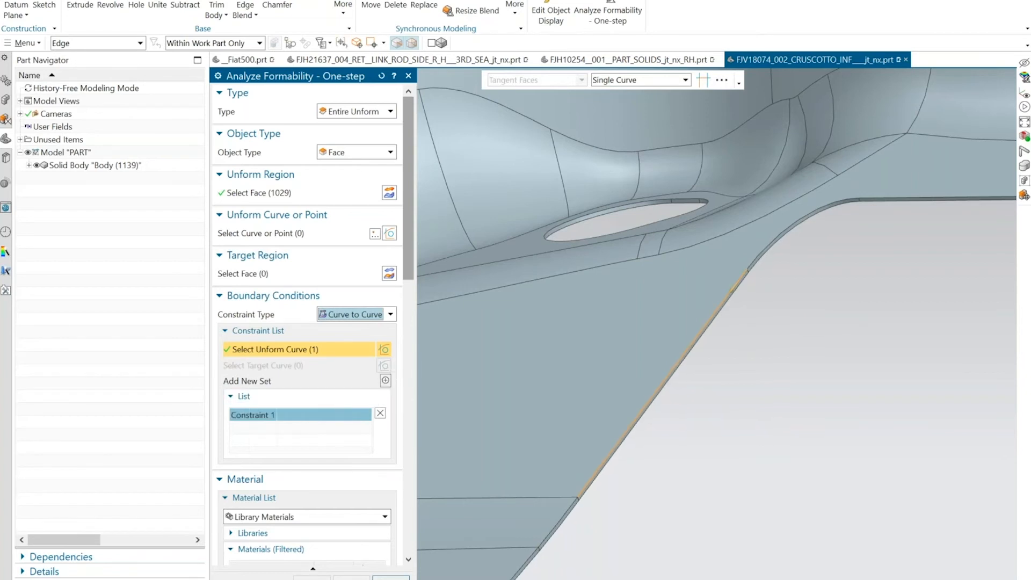
pyautogui.moveTo(651, 367); pyautogui.dragTo(630, 368, button='middle')
pyautogui.click(385, 380)
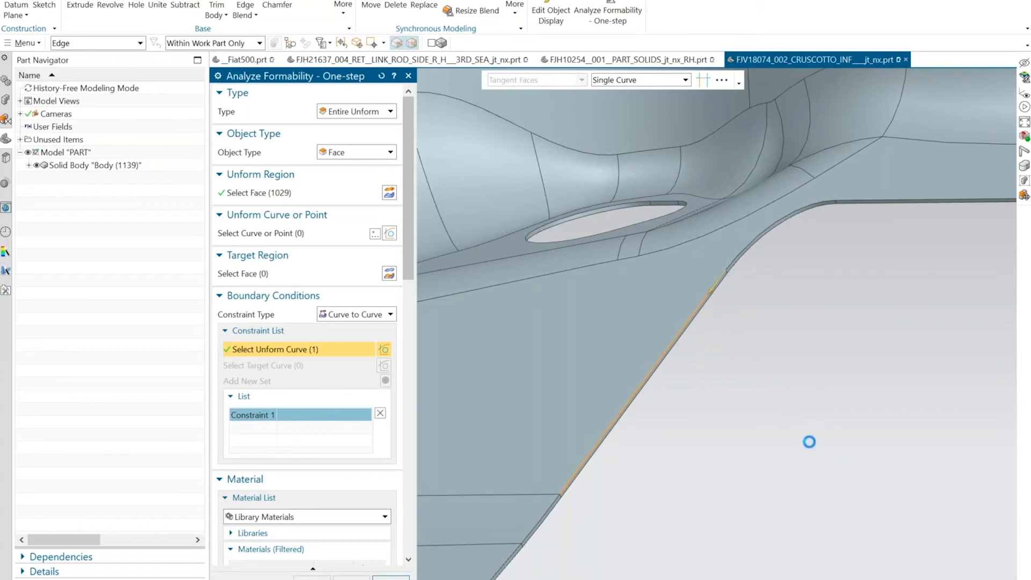
pyautogui.middleClick(763, 430)
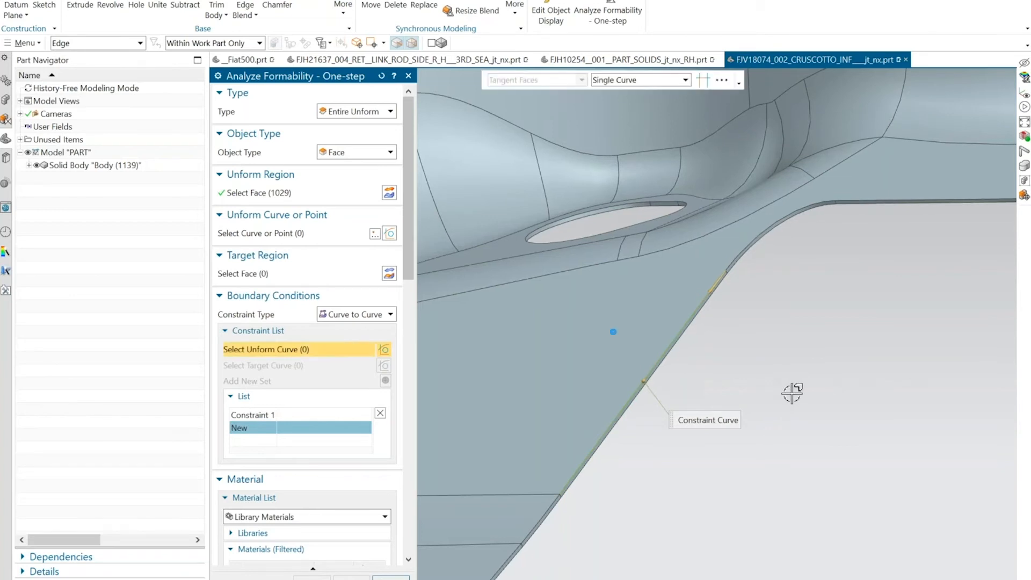
# Add a second Curve to Curve constraint on the opposite slanted edge of the central cutout.
pyautogui.scroll(-3, 792, 391)
pyautogui.scroll(5, 958, 382)
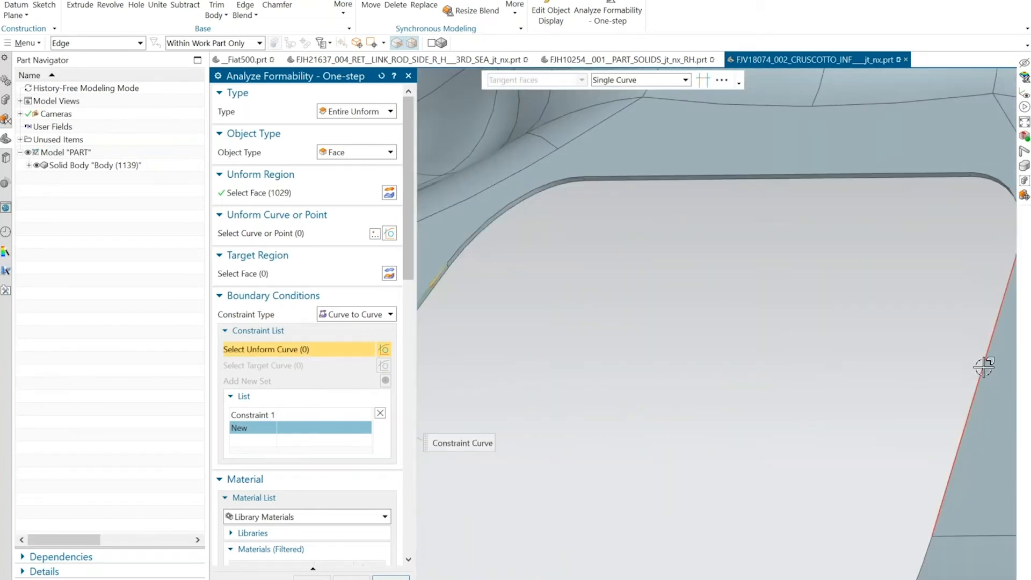
pyautogui.click(984, 367)
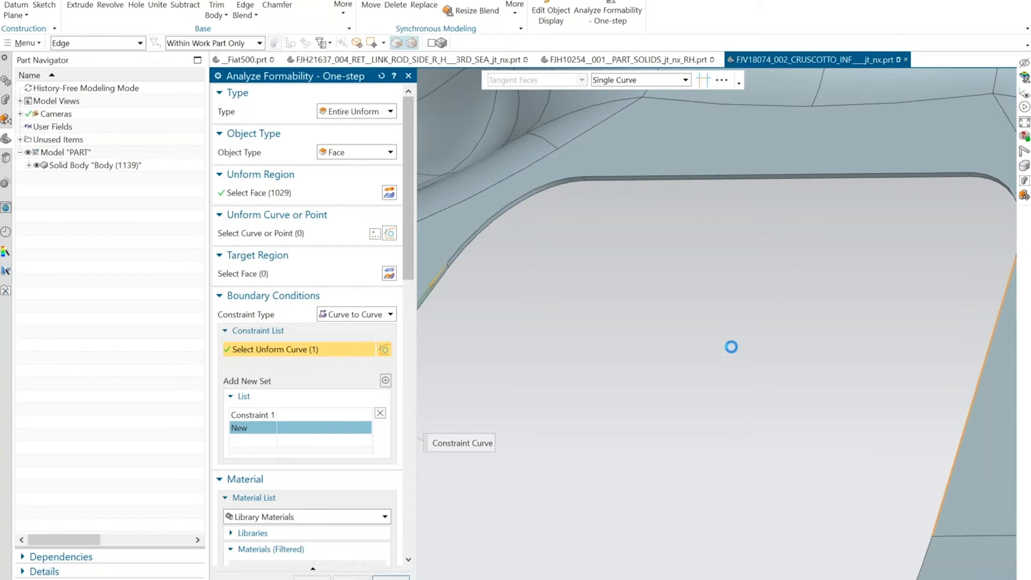
pyautogui.scroll(-2, 732, 347)
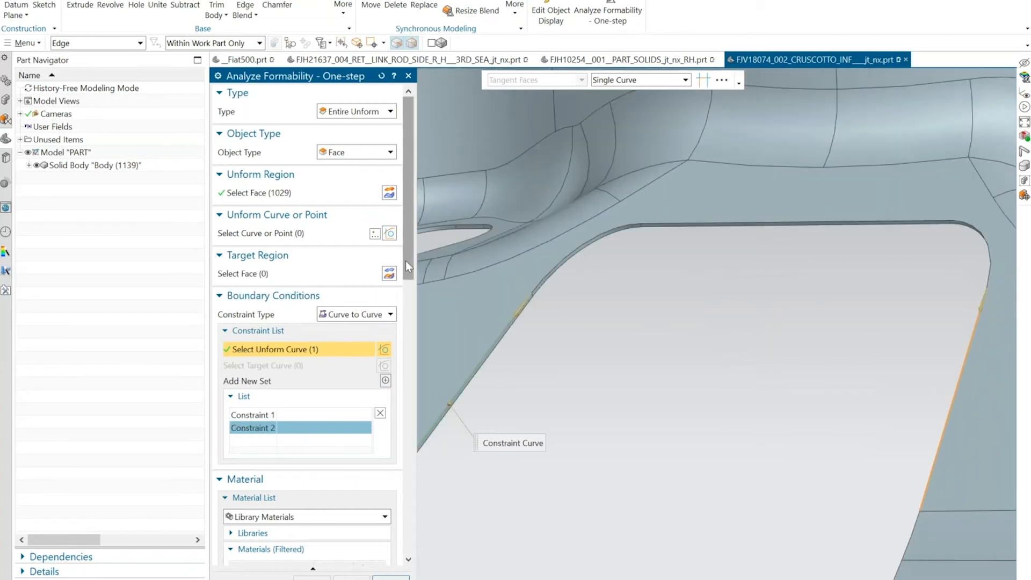
# Specify the draw direction from the flat face surrounding the central cutout.
pyautogui.moveTo(405, 260); pyautogui.dragTo(420, 420)
pyautogui.click(276, 401)
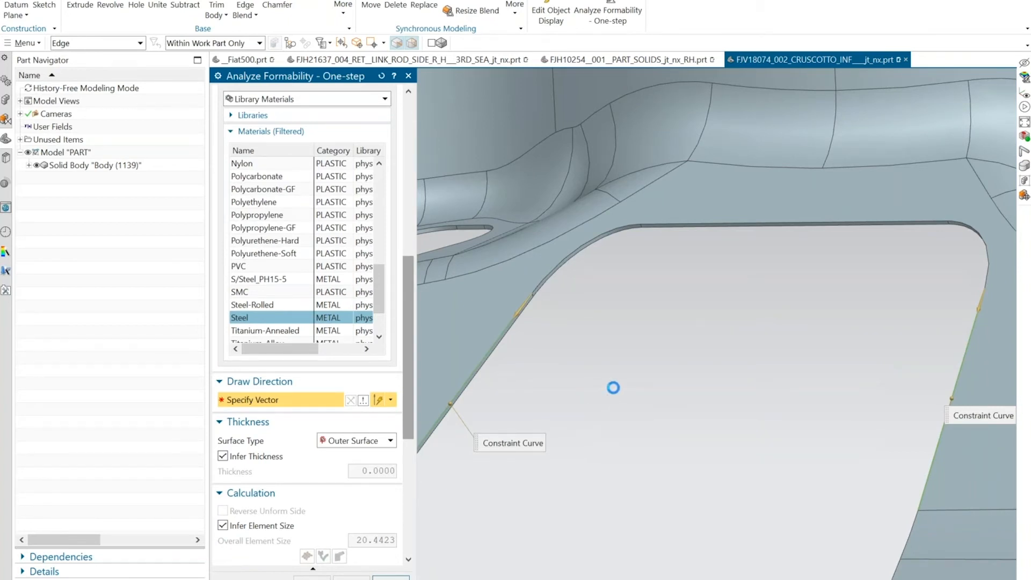
pyautogui.scroll(-3, 611, 398)
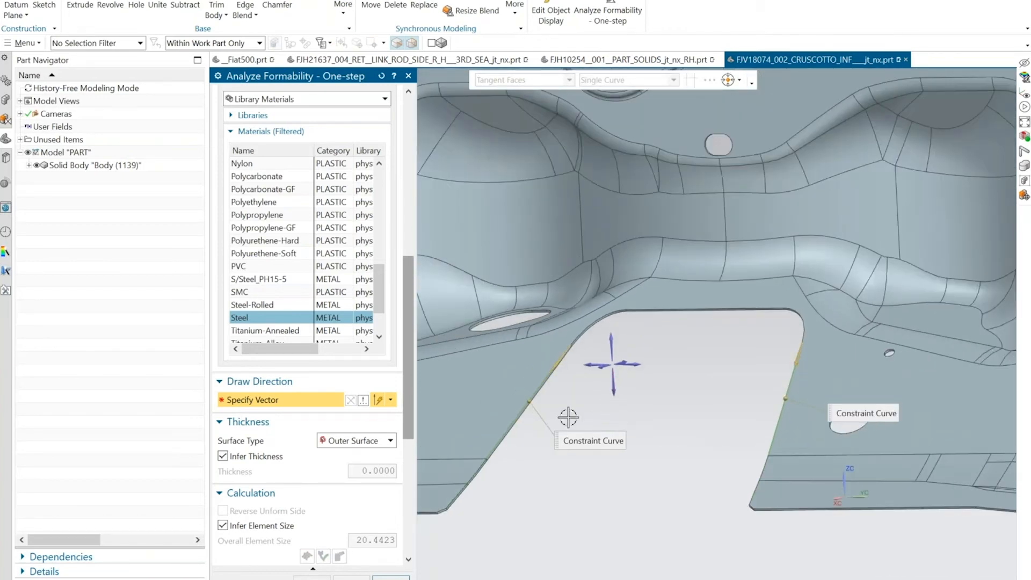
pyautogui.click(465, 433)
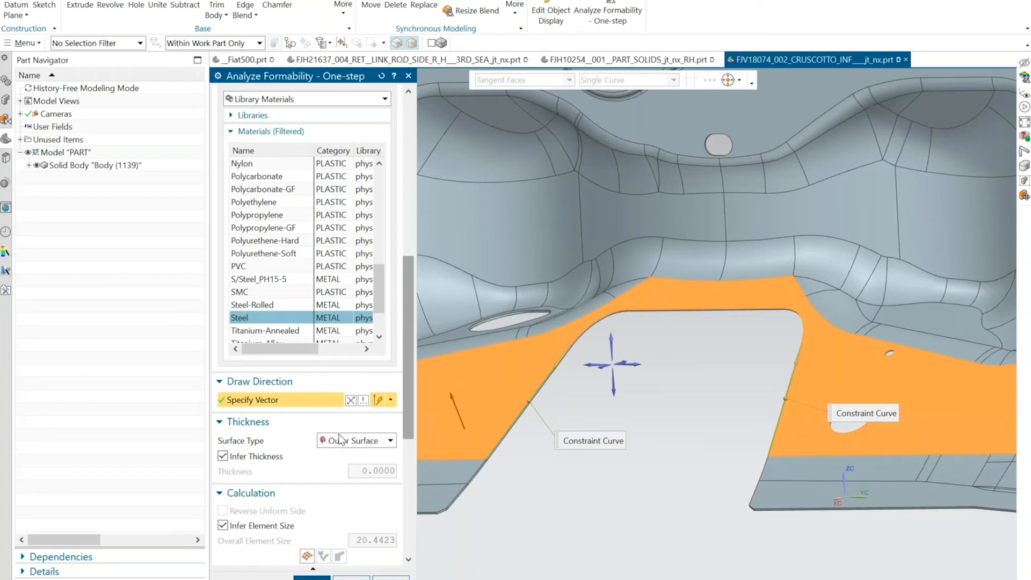
# Mesh the panel with the Outer Surface type and inferred element size, and calculate the one-step unform.
pyautogui.click(359, 443)
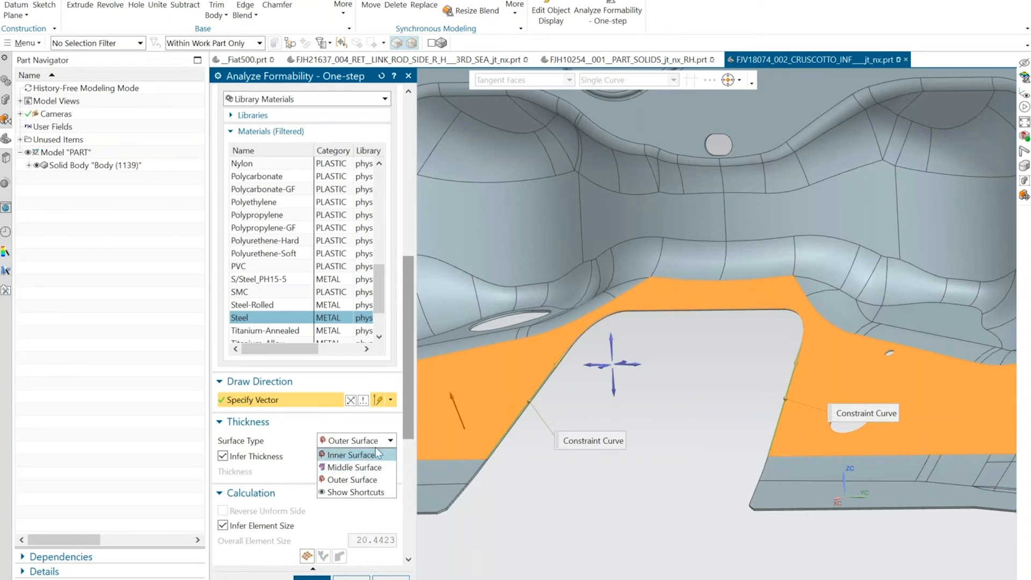
pyautogui.click(409, 413)
pyautogui.moveTo(408, 424); pyautogui.dragTo(408, 459)
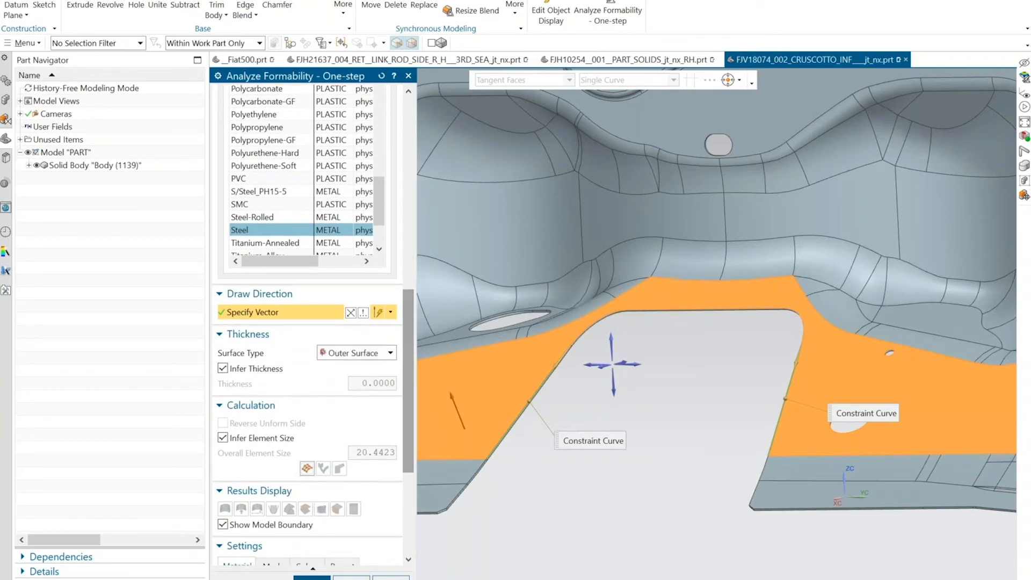
pyautogui.click(307, 470)
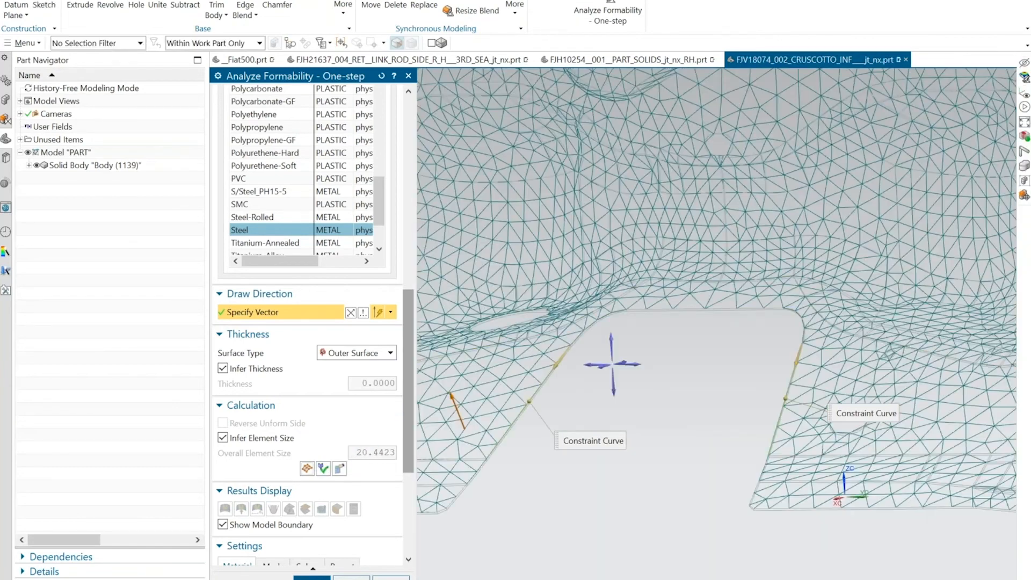
pyautogui.click(339, 468)
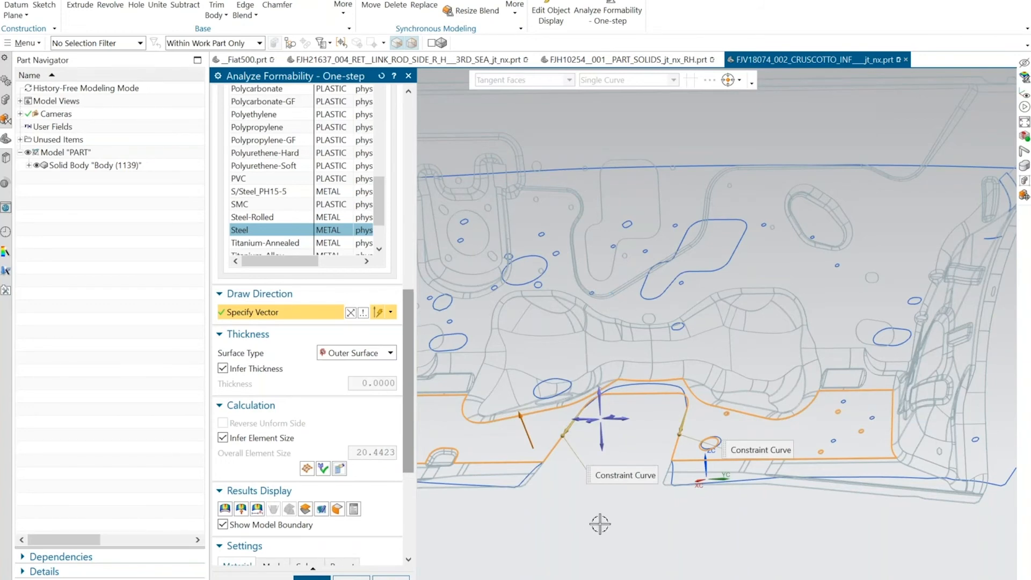
# Display the thickness plot on the whole panel and inspect thinning at the recessed pockets and around the cutout.
pyautogui.scroll(-2, 598, 523)
pyautogui.moveTo(599, 523); pyautogui.dragTo(495, 478, button='middle')
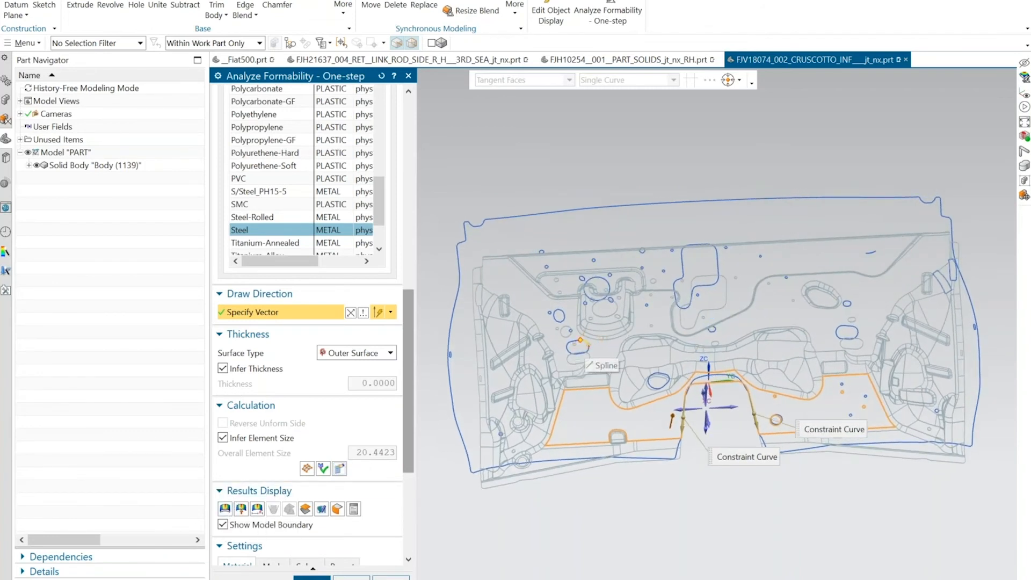
pyautogui.click(224, 509)
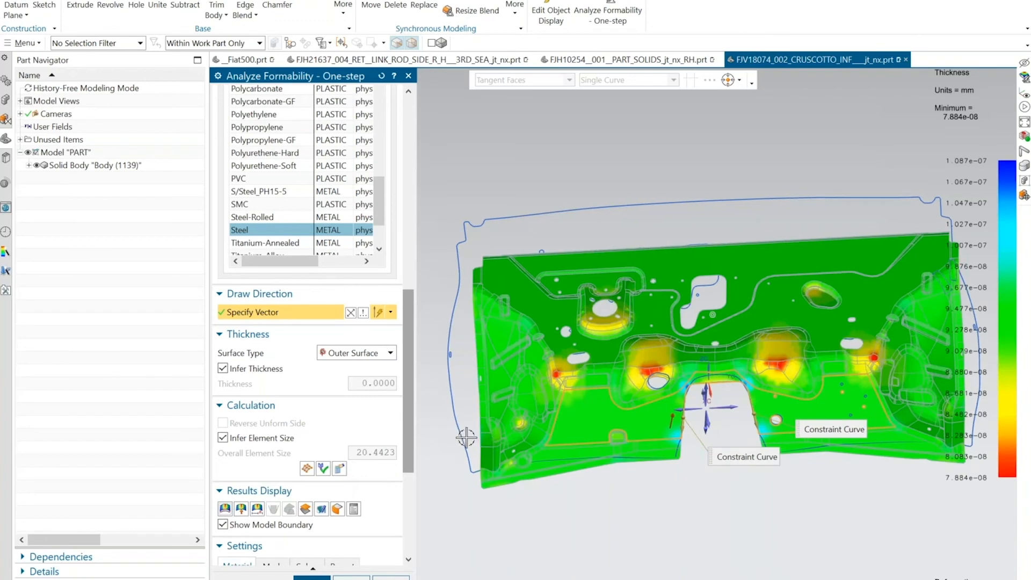
pyautogui.moveTo(466, 438); pyautogui.dragTo(530, 470, button='middle')
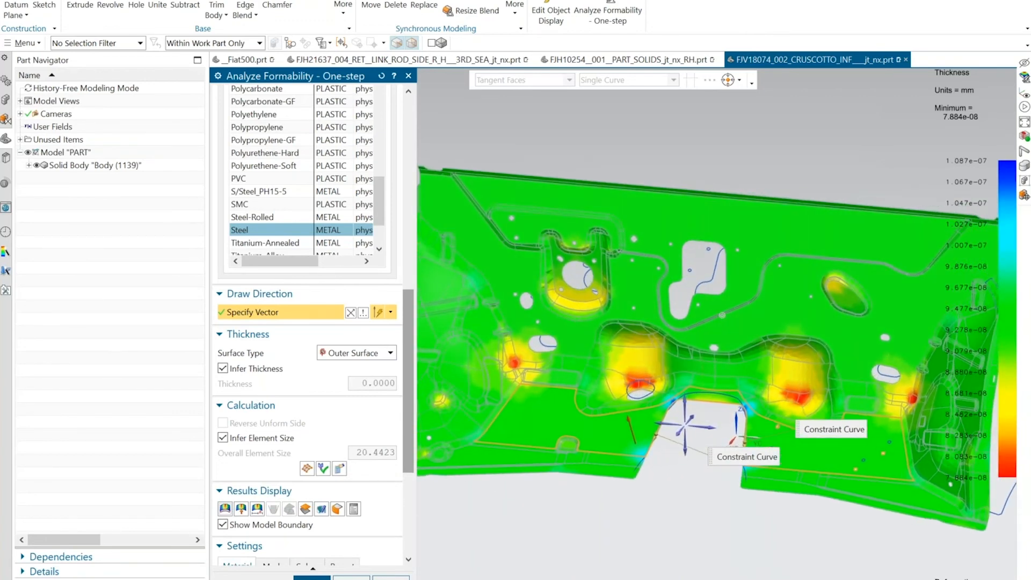
pyautogui.moveTo(469, 493); pyautogui.dragTo(643, 392, button='middle')
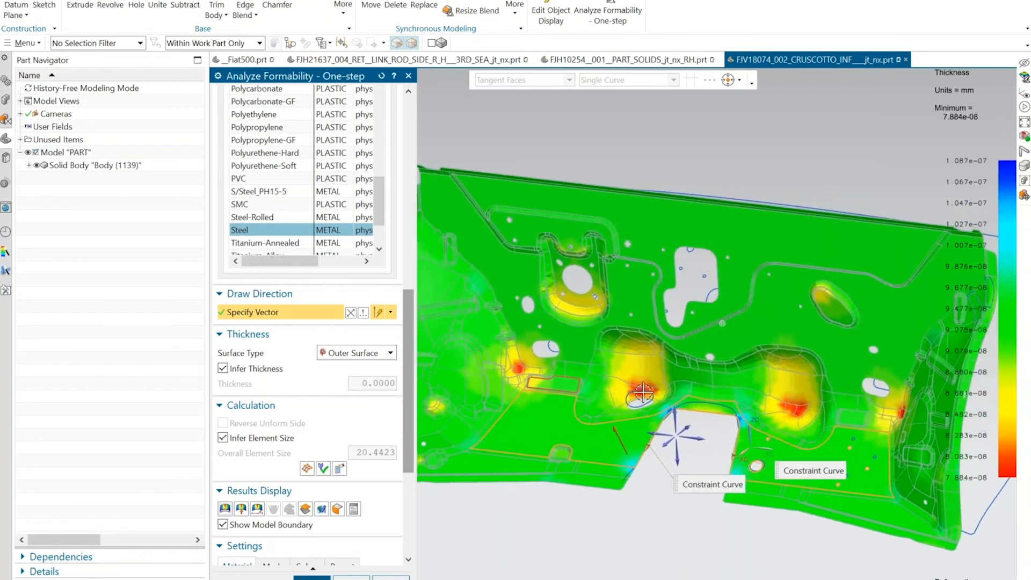
pyautogui.moveTo(849, 414); pyautogui.dragTo(915, 400, button='middle')
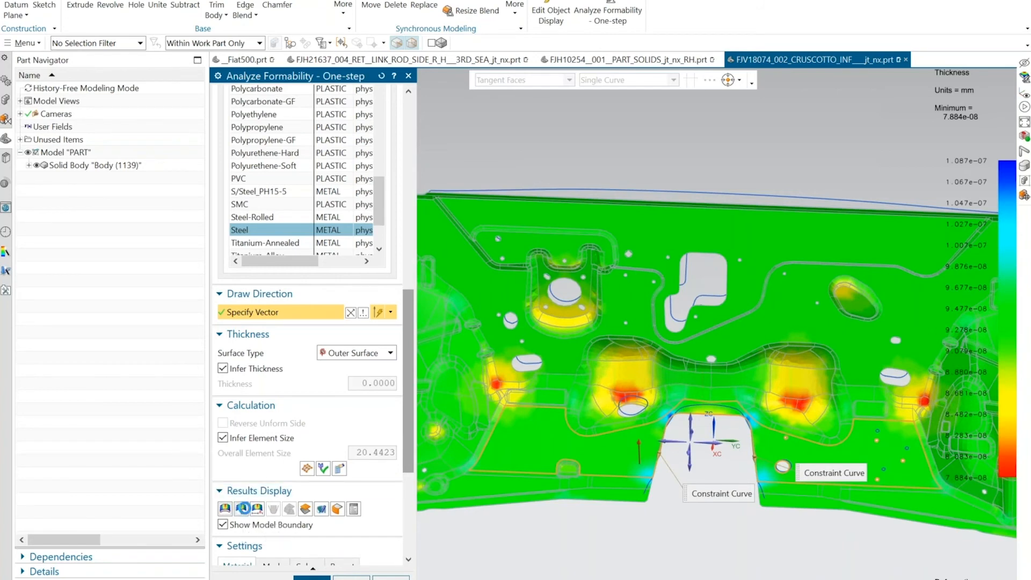
# Display the stress and strain plots, and compare the flattened blank outline with the formed panel from several angles.
pyautogui.click(257, 508)
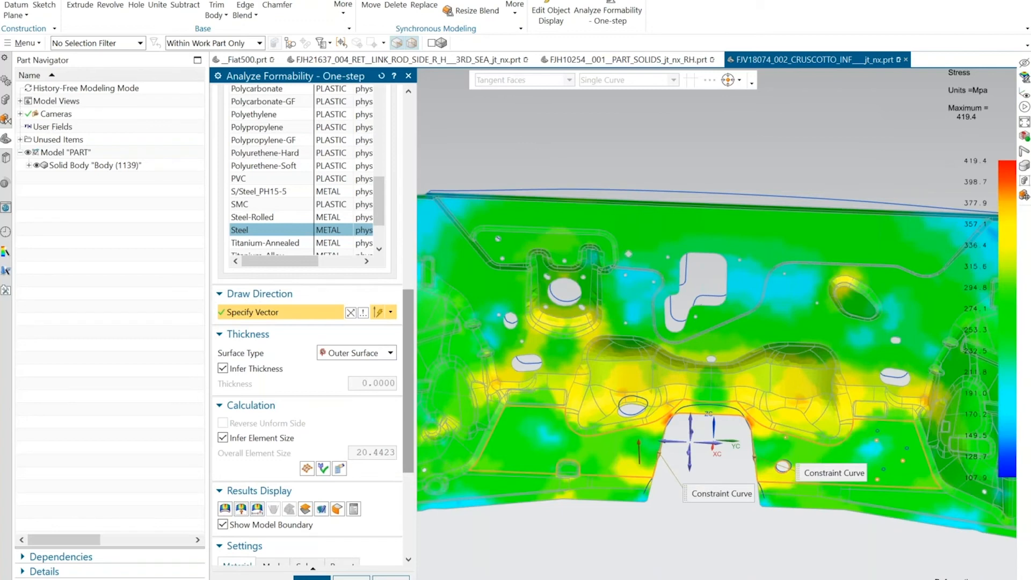
pyautogui.click(258, 509)
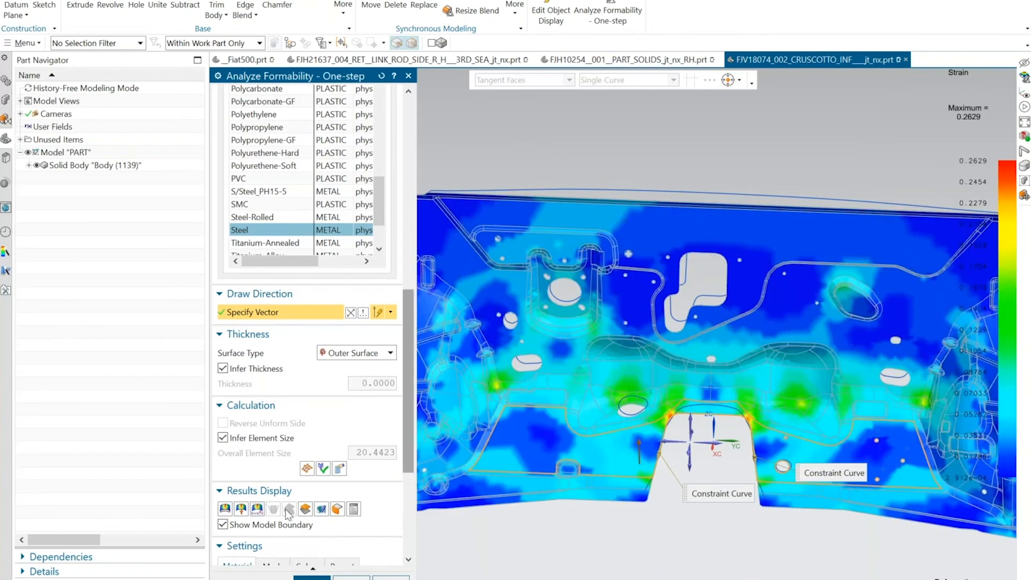
pyautogui.moveTo(543, 509); pyautogui.dragTo(666, 493, button='middle')
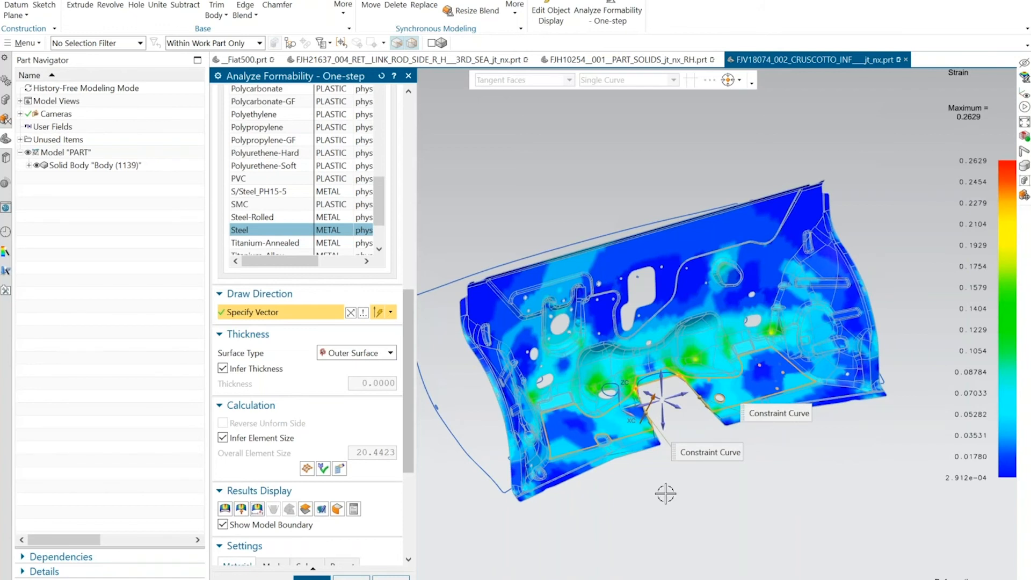
pyautogui.moveTo(666, 493); pyautogui.dragTo(658, 454, button='middle')
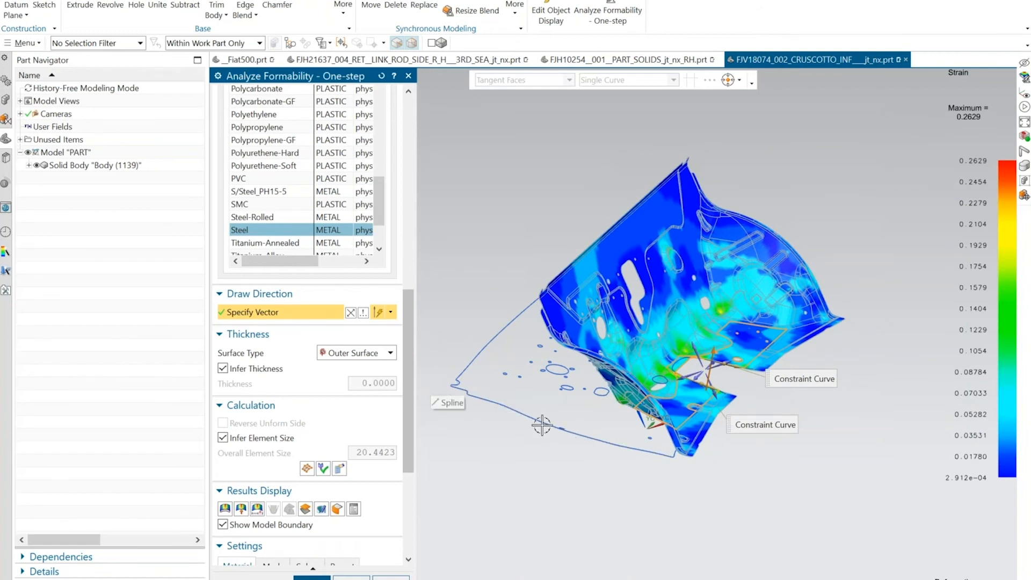
pyautogui.moveTo(617, 460); pyautogui.dragTo(833, 317, button='middle')
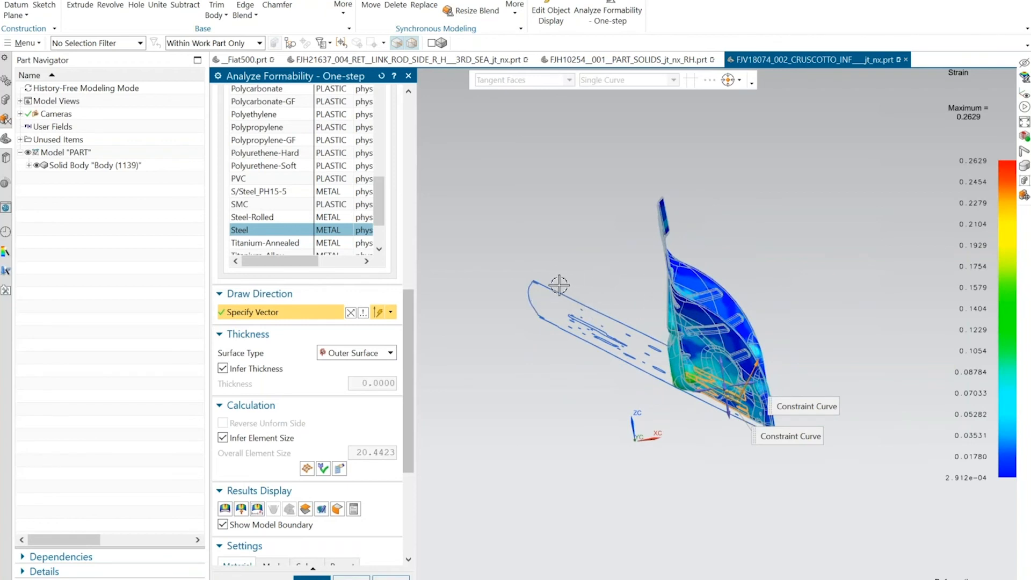
pyautogui.moveTo(550, 285); pyautogui.dragTo(556, 241, button='middle')
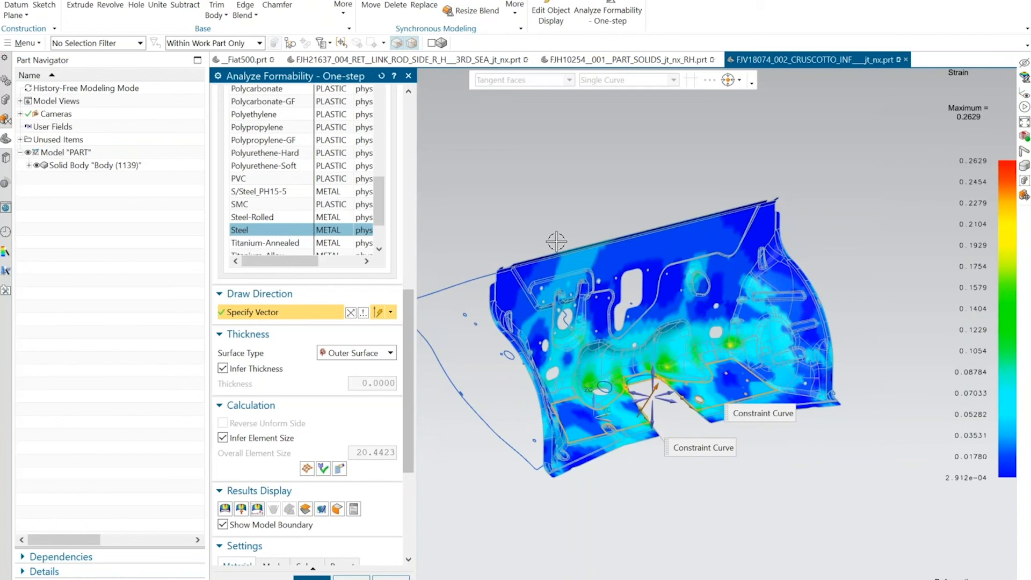
pyautogui.moveTo(478, 241); pyautogui.dragTo(477, 168, button='middle')
pyautogui.scroll(3, 690, 273)
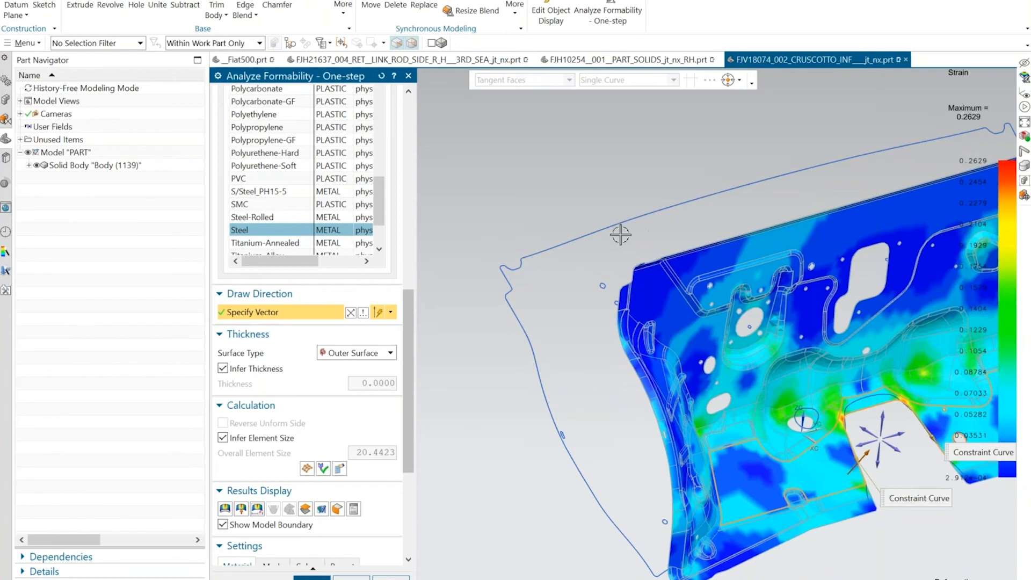
# Switch to the One Step Formability slide show in PowerPoint.
pyautogui.click(606, 222)
pyautogui.hotkey('alt', 'Tab')
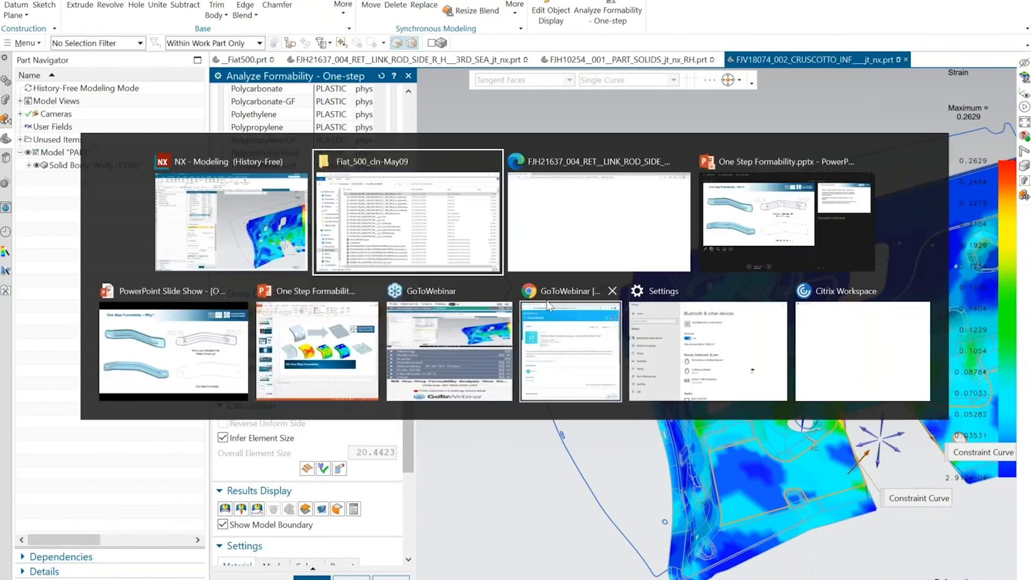
pyautogui.click(754, 220)
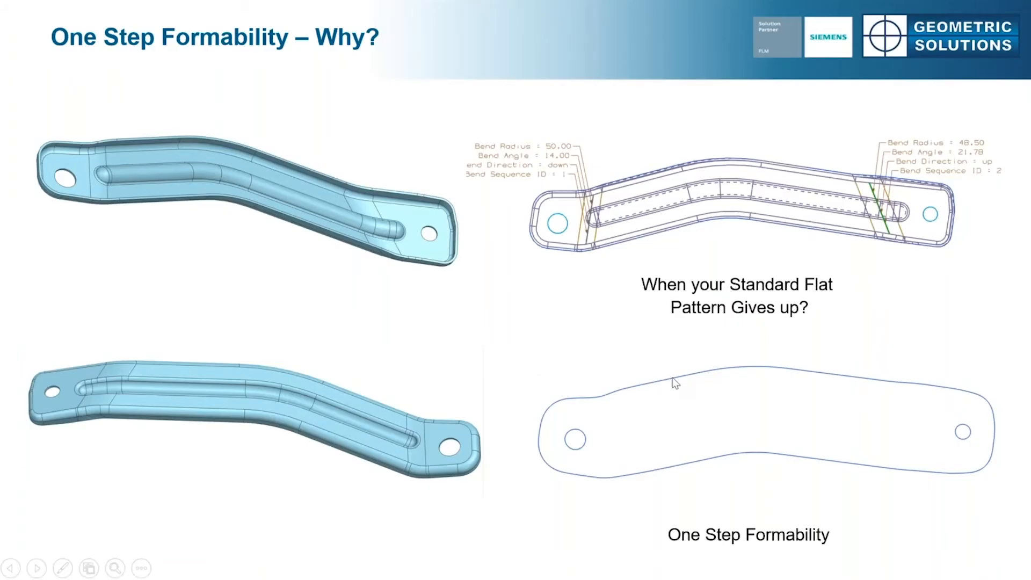